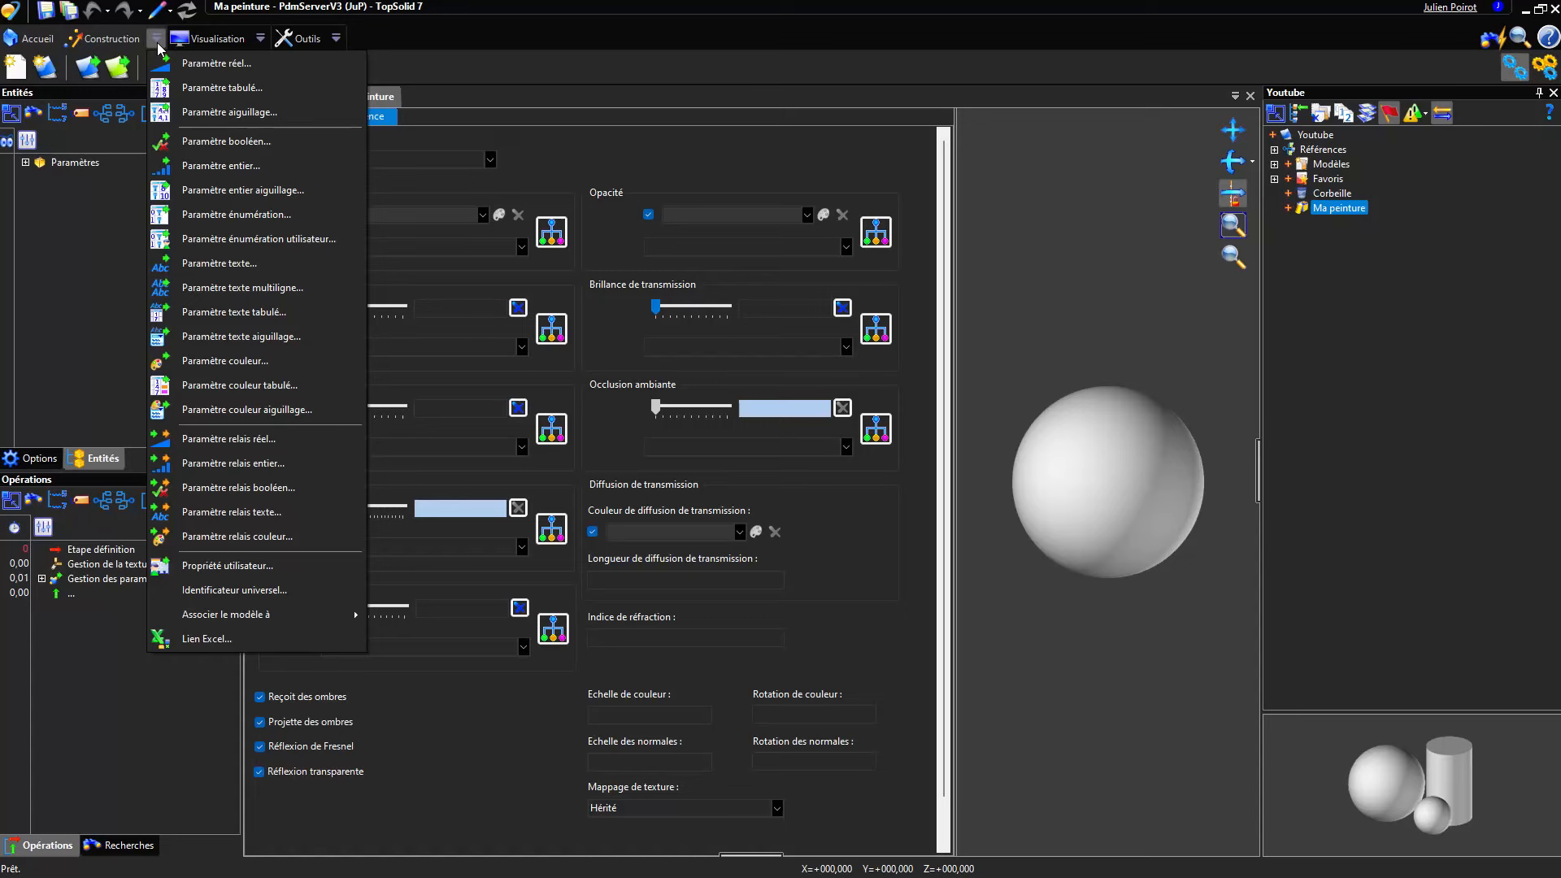
- Create a colour parameter named Couleur with a lime green value (0, 255, 0)
{"action": "left_click", "coordinate": [295, 353]}
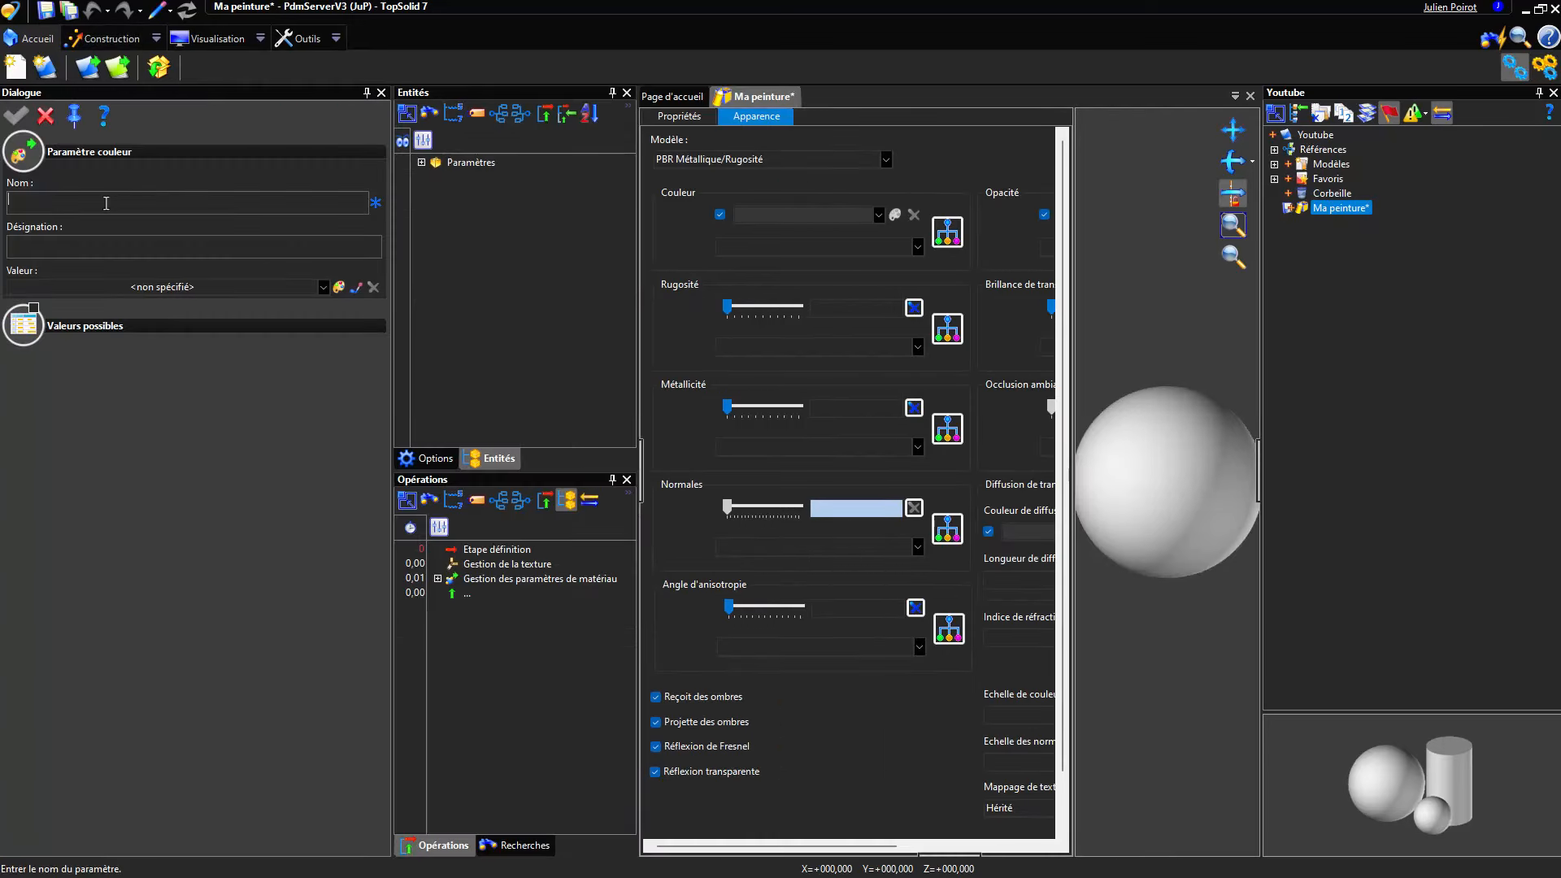
{"action": "type", "text": "Co"}
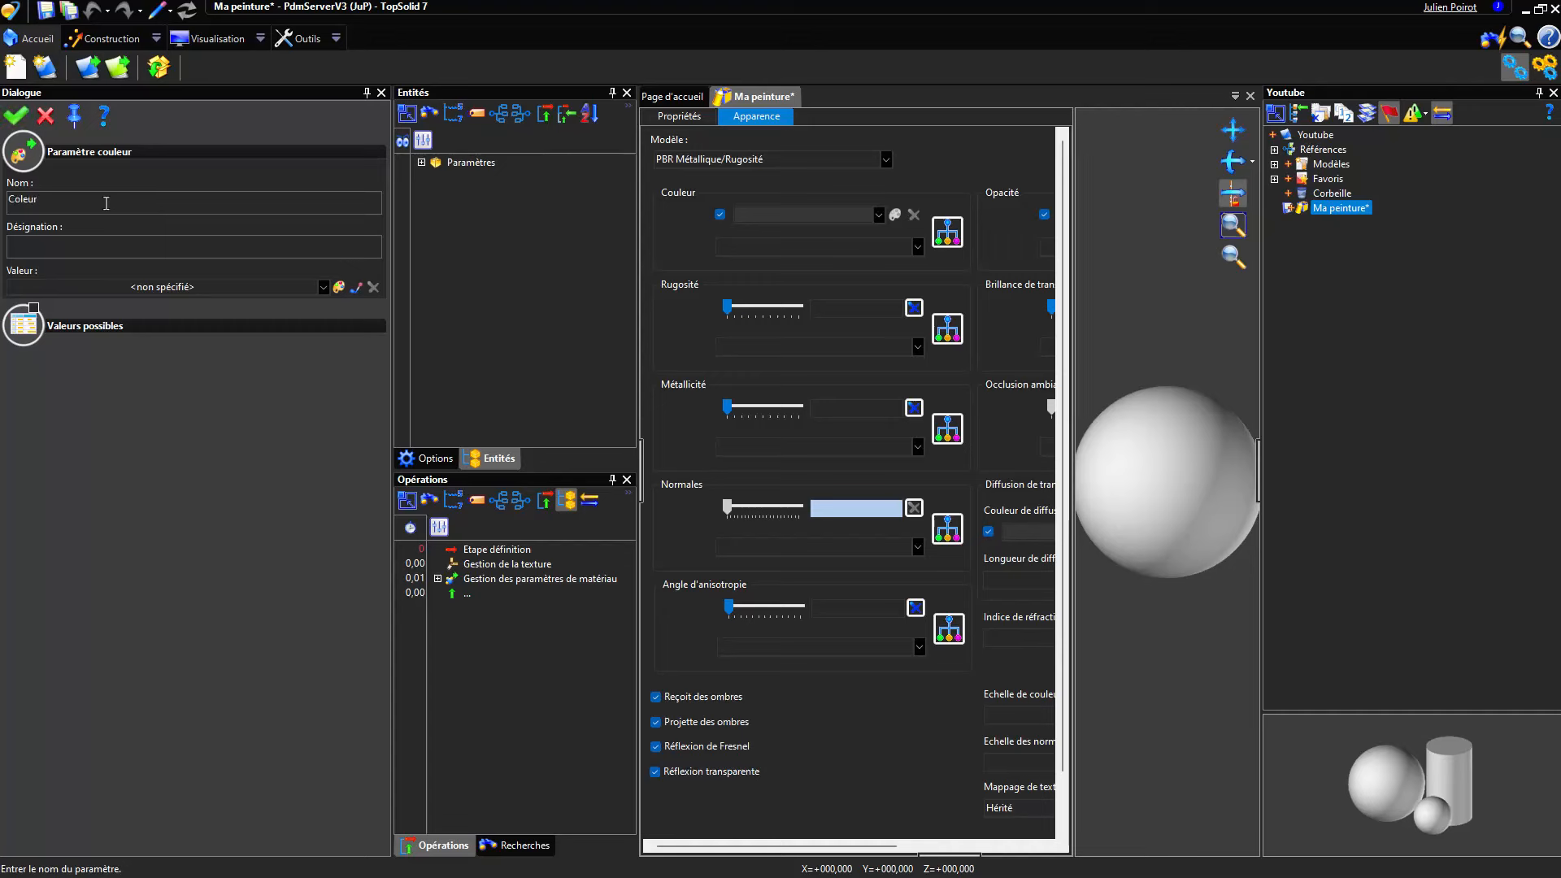
{"action": "type", "text": "uleur"}
{"action": "left_click", "coordinate": [338, 287]}
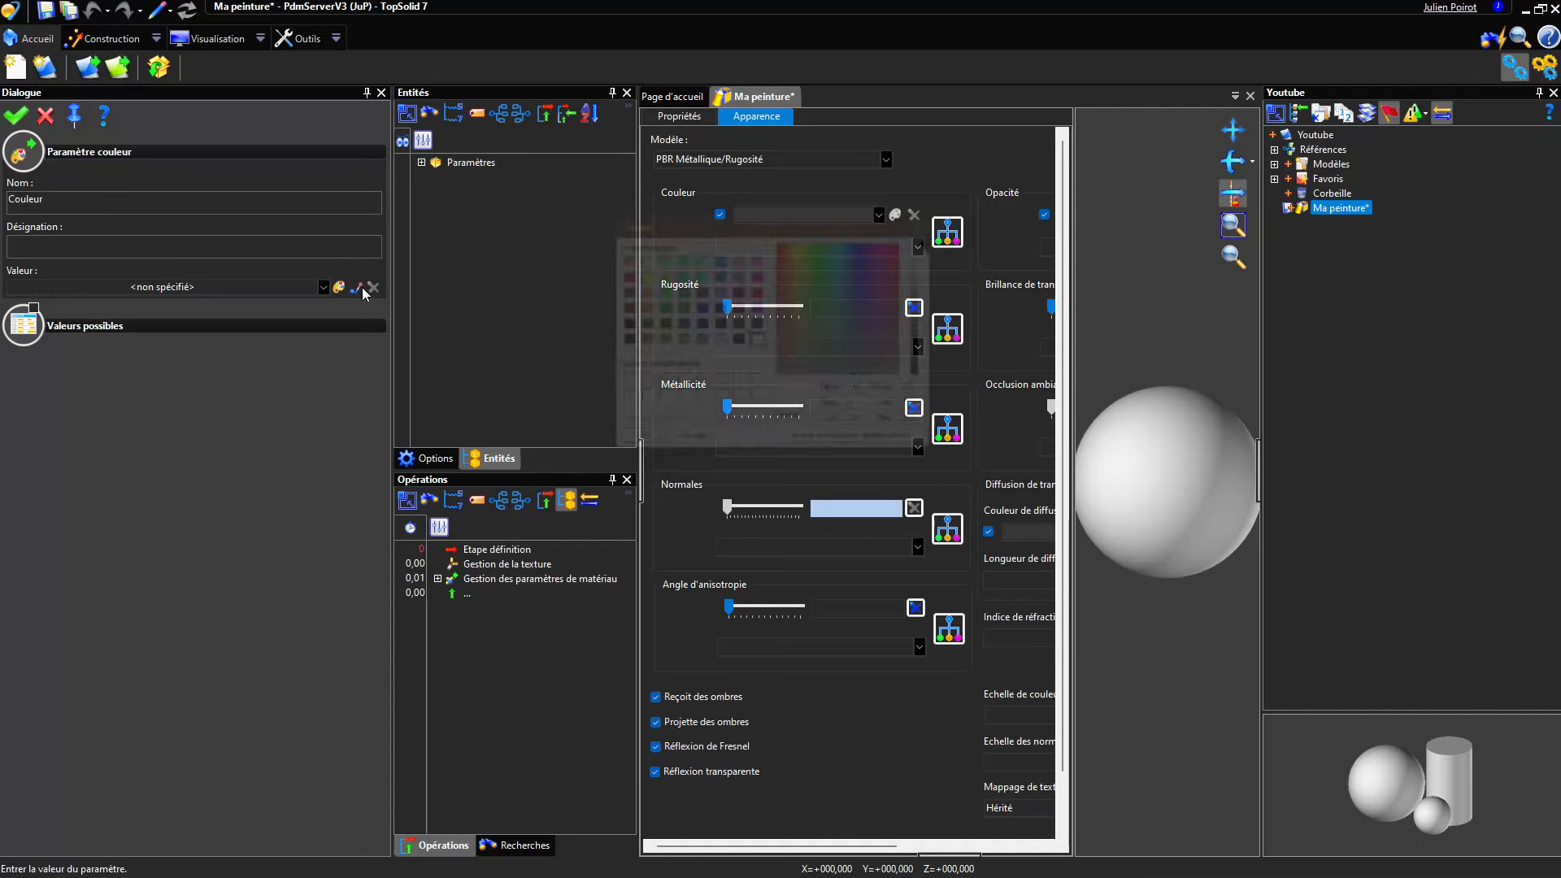
{"action": "left_click", "coordinate": [653, 289]}
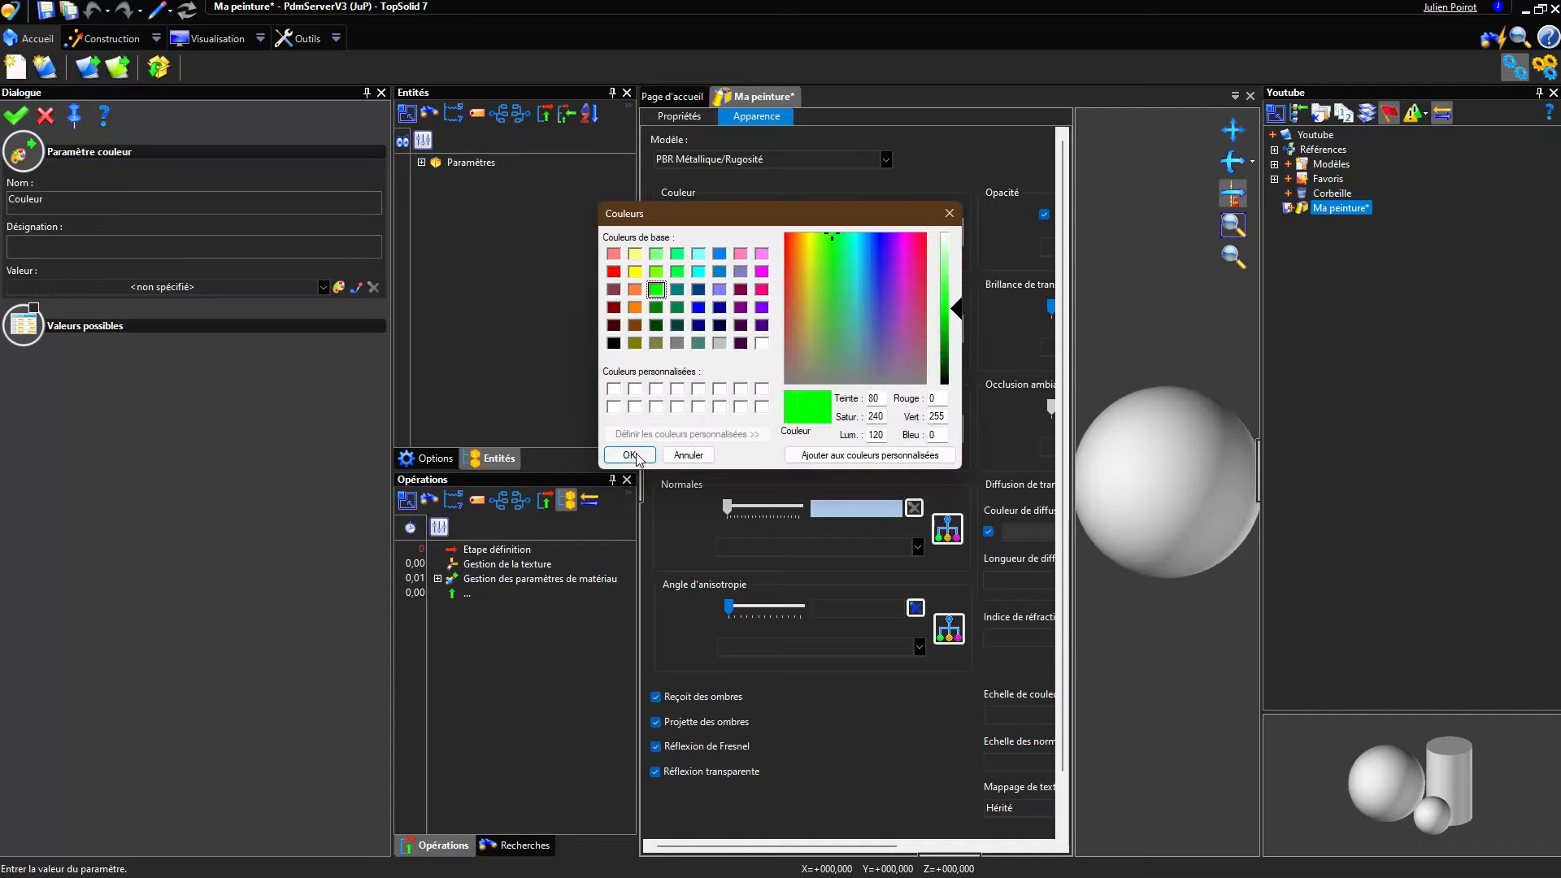
{"action": "left_click", "coordinate": [634, 456]}
{"action": "left_click", "coordinate": [15, 115]}
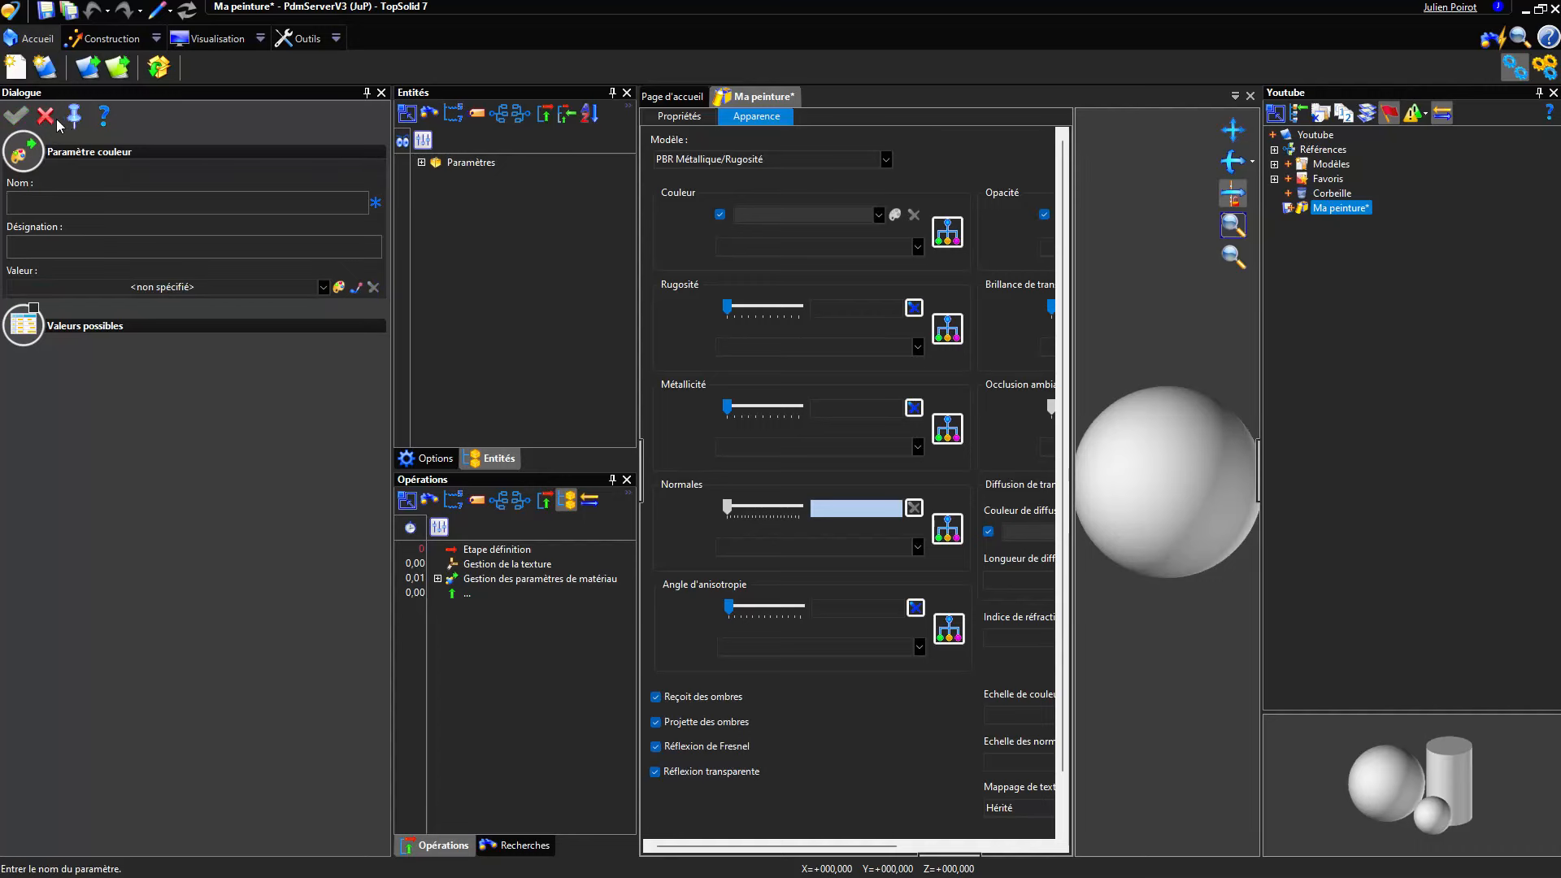
{"action": "left_click", "coordinate": [46, 116]}
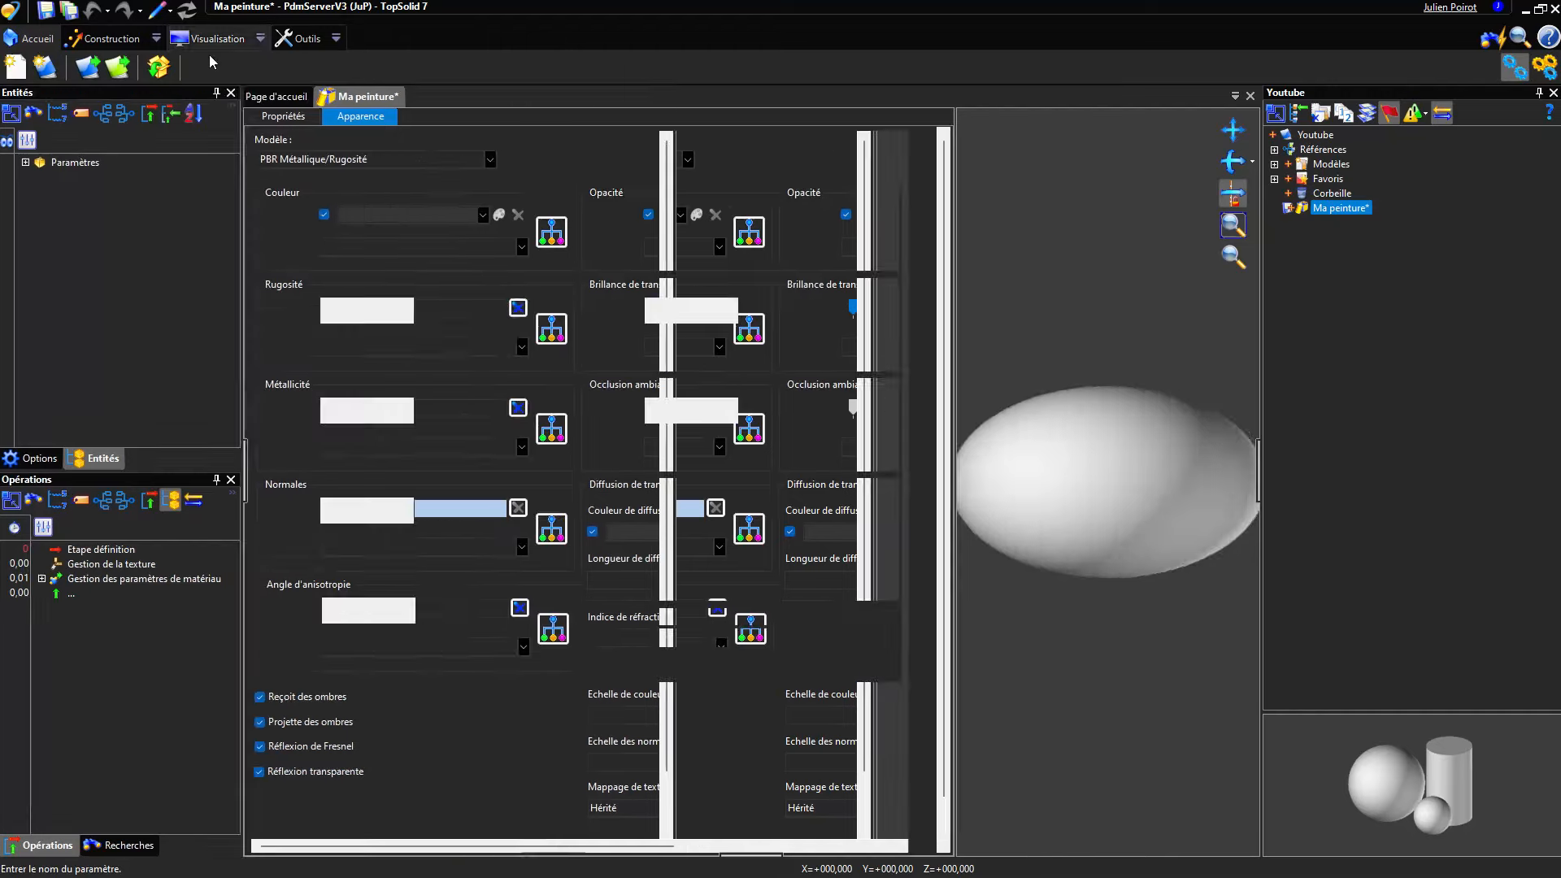
- Create a text parameter named NomCouleur with the value "-"
{"action": "left_click", "coordinate": [157, 45]}
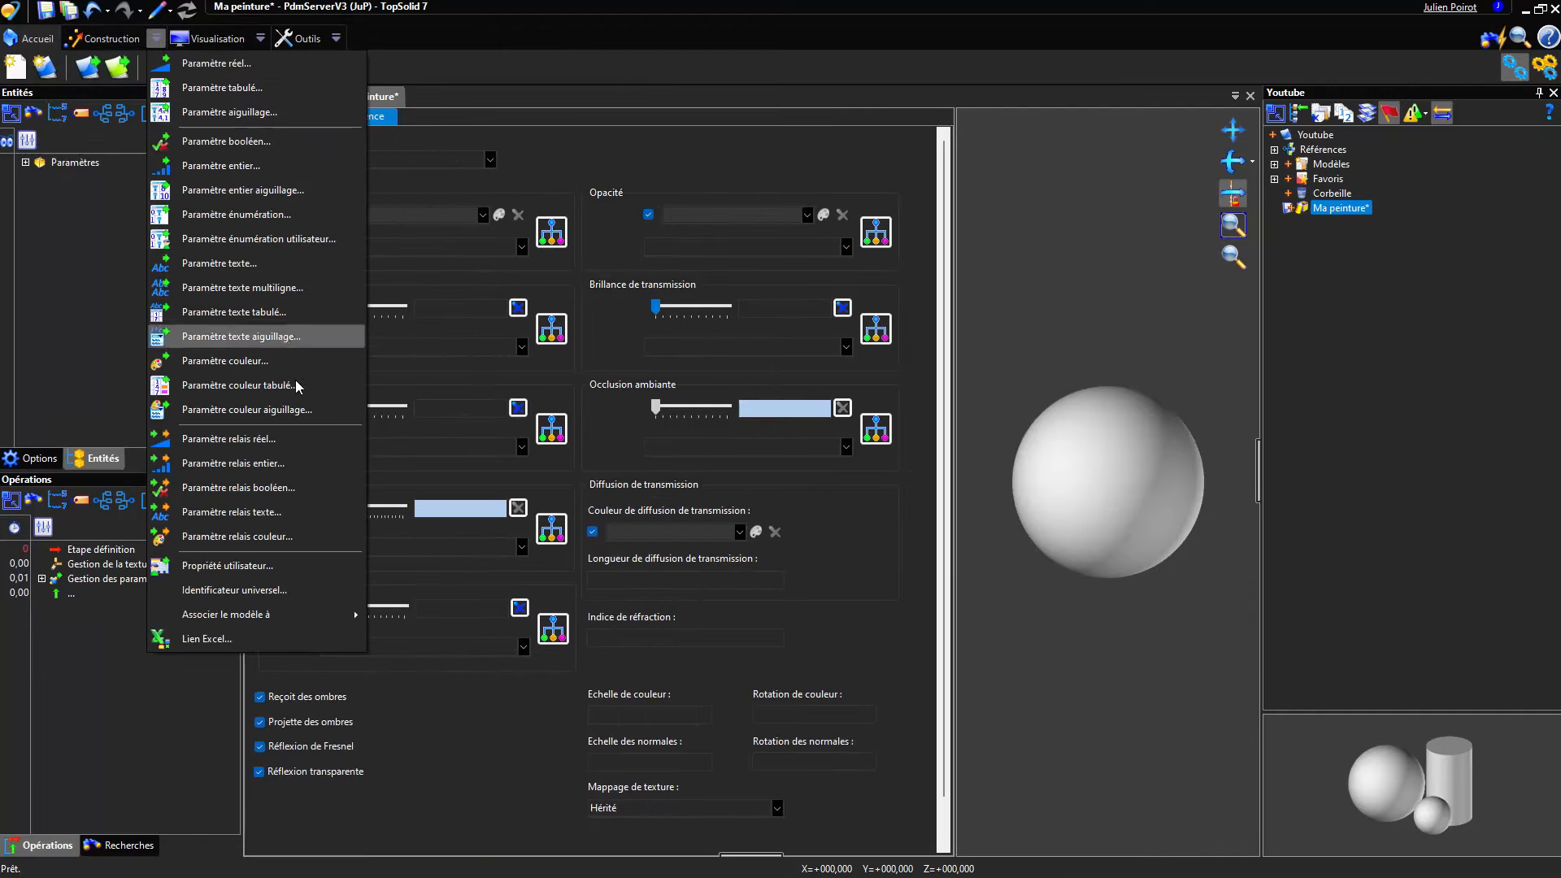
{"action": "left_click", "coordinate": [236, 265]}
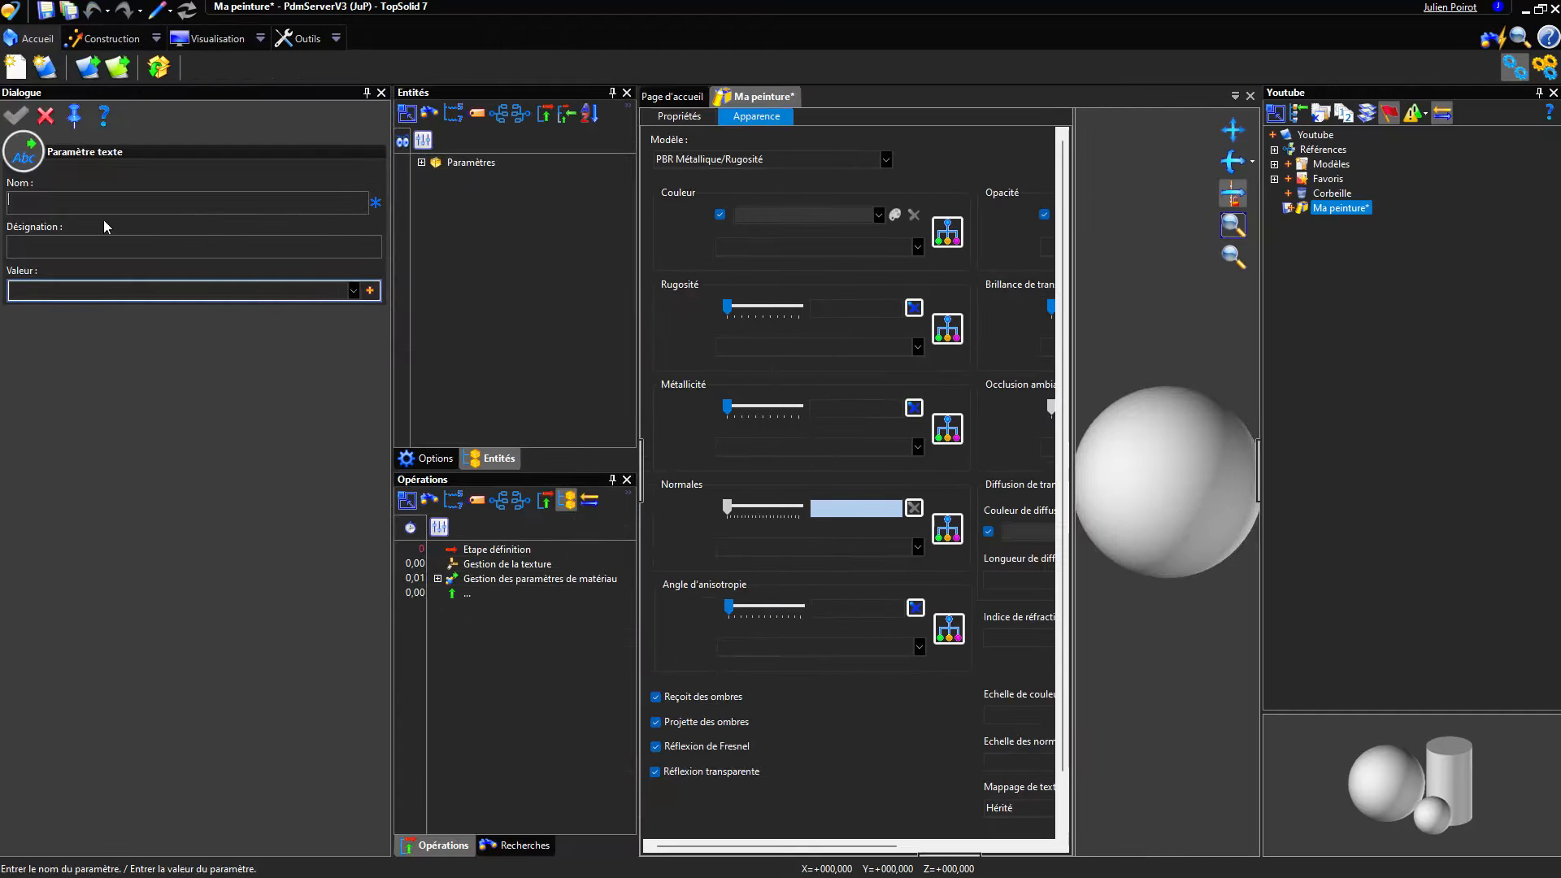
{"action": "type", "text": "NomCouleur"}
{"action": "left_click", "coordinate": [98, 286]}
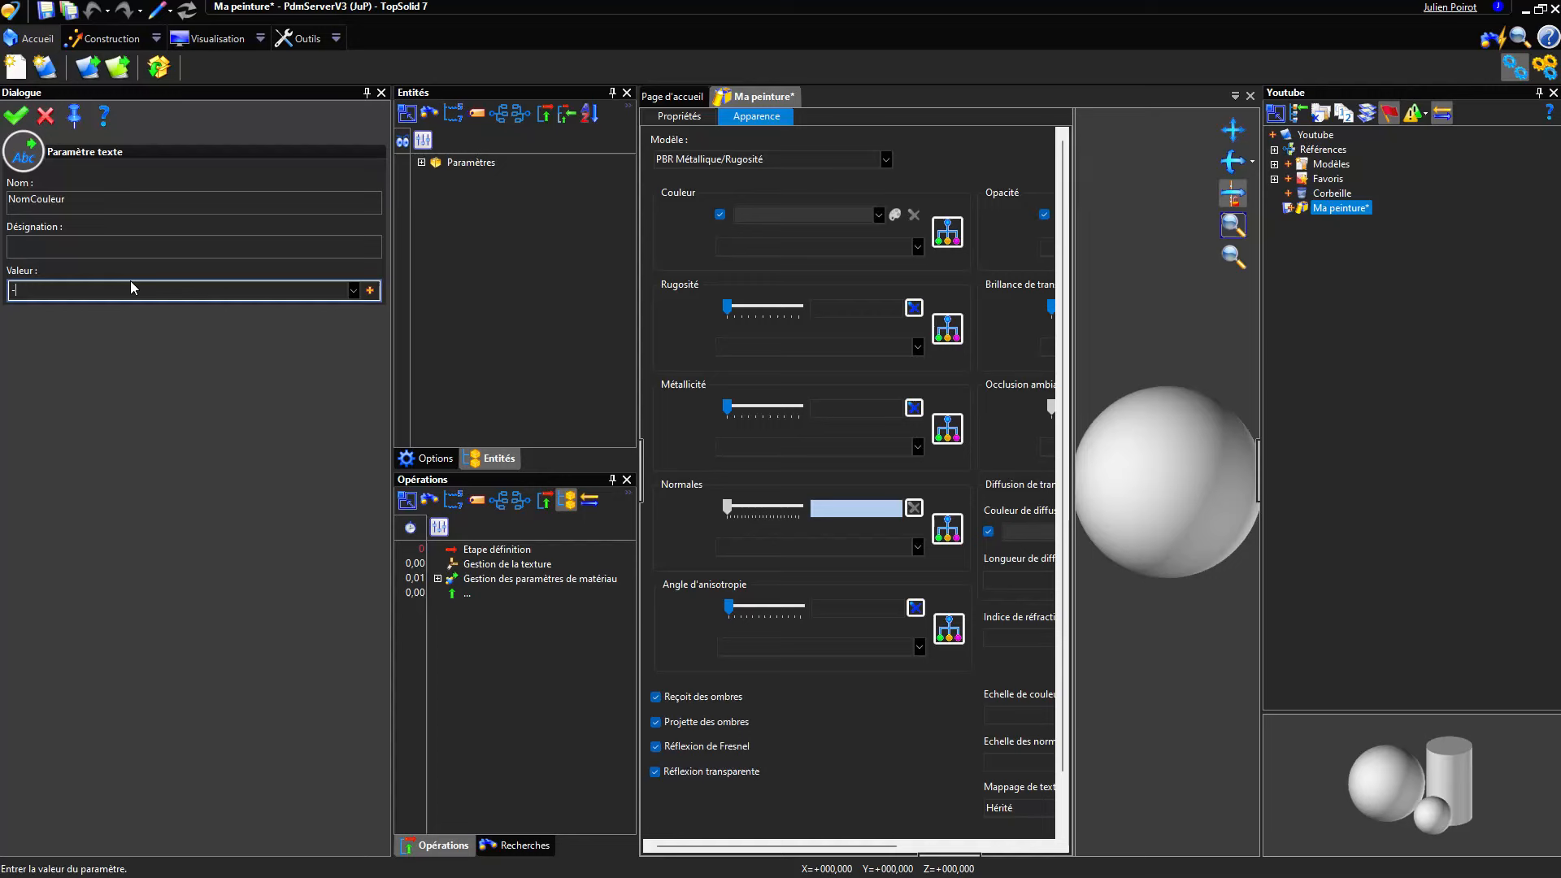
{"action": "left_click", "coordinate": [17, 116]}
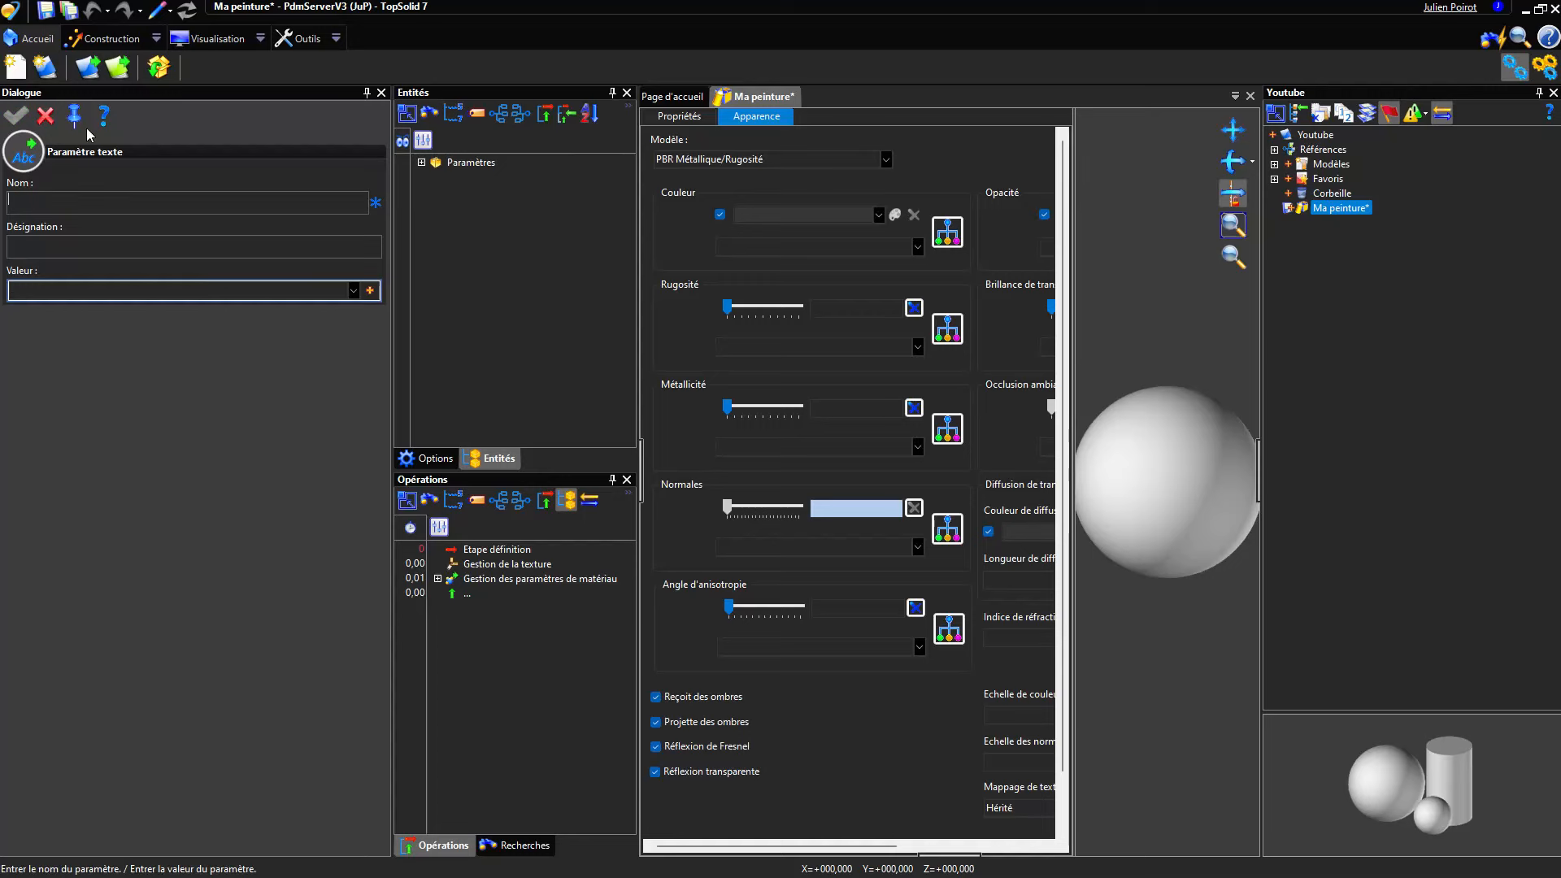
{"action": "left_click", "coordinate": [45, 115]}
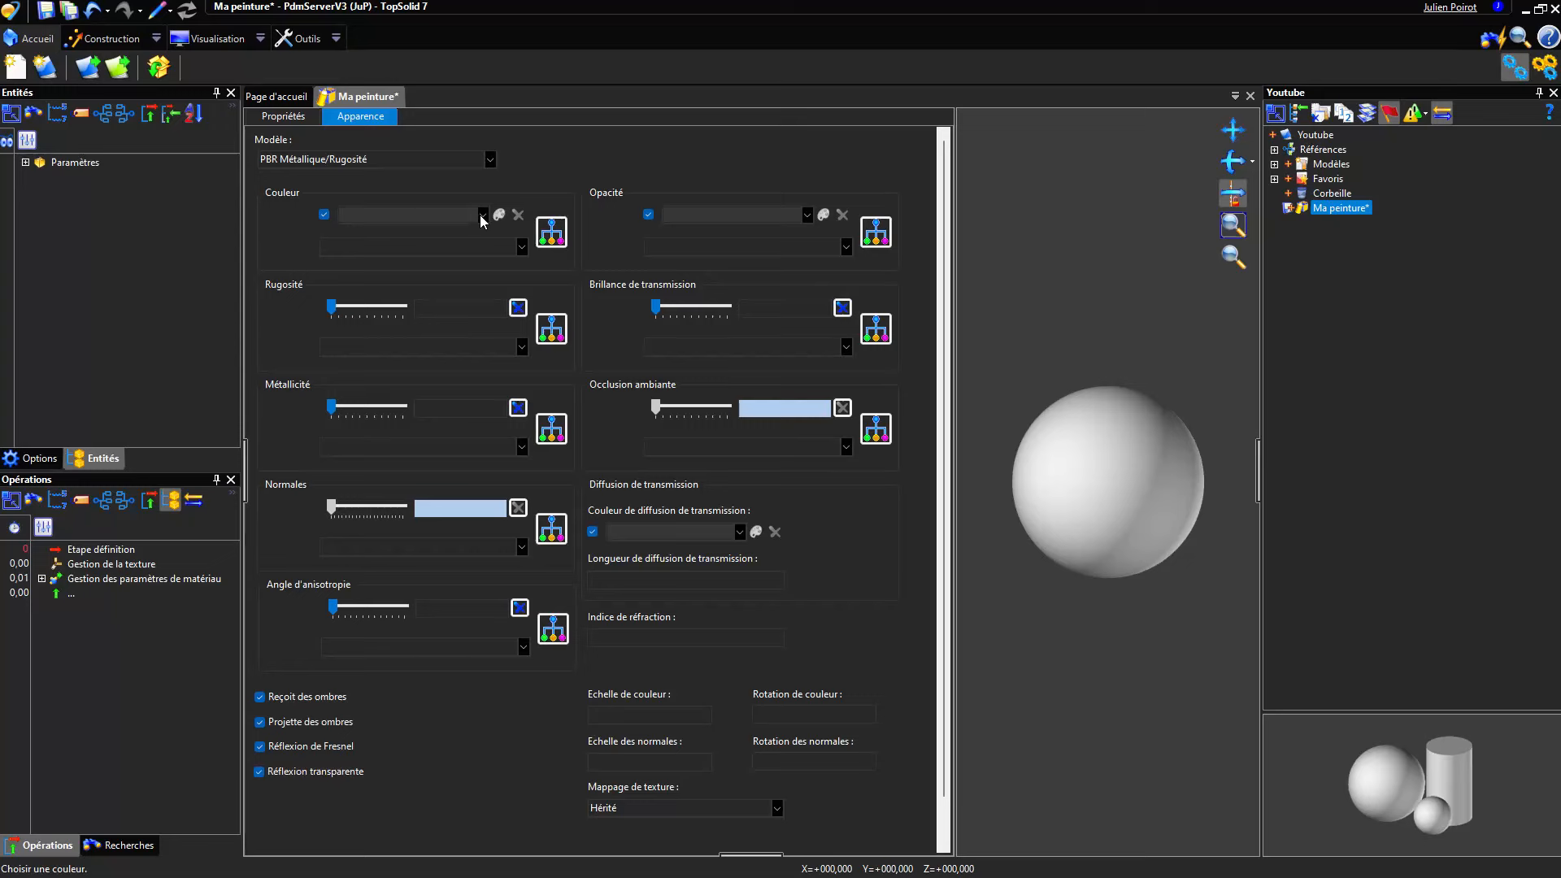
- Assign the Couleur parameter as the colour of the material's appearance and save the document
{"action": "left_click", "coordinate": [362, 216]}
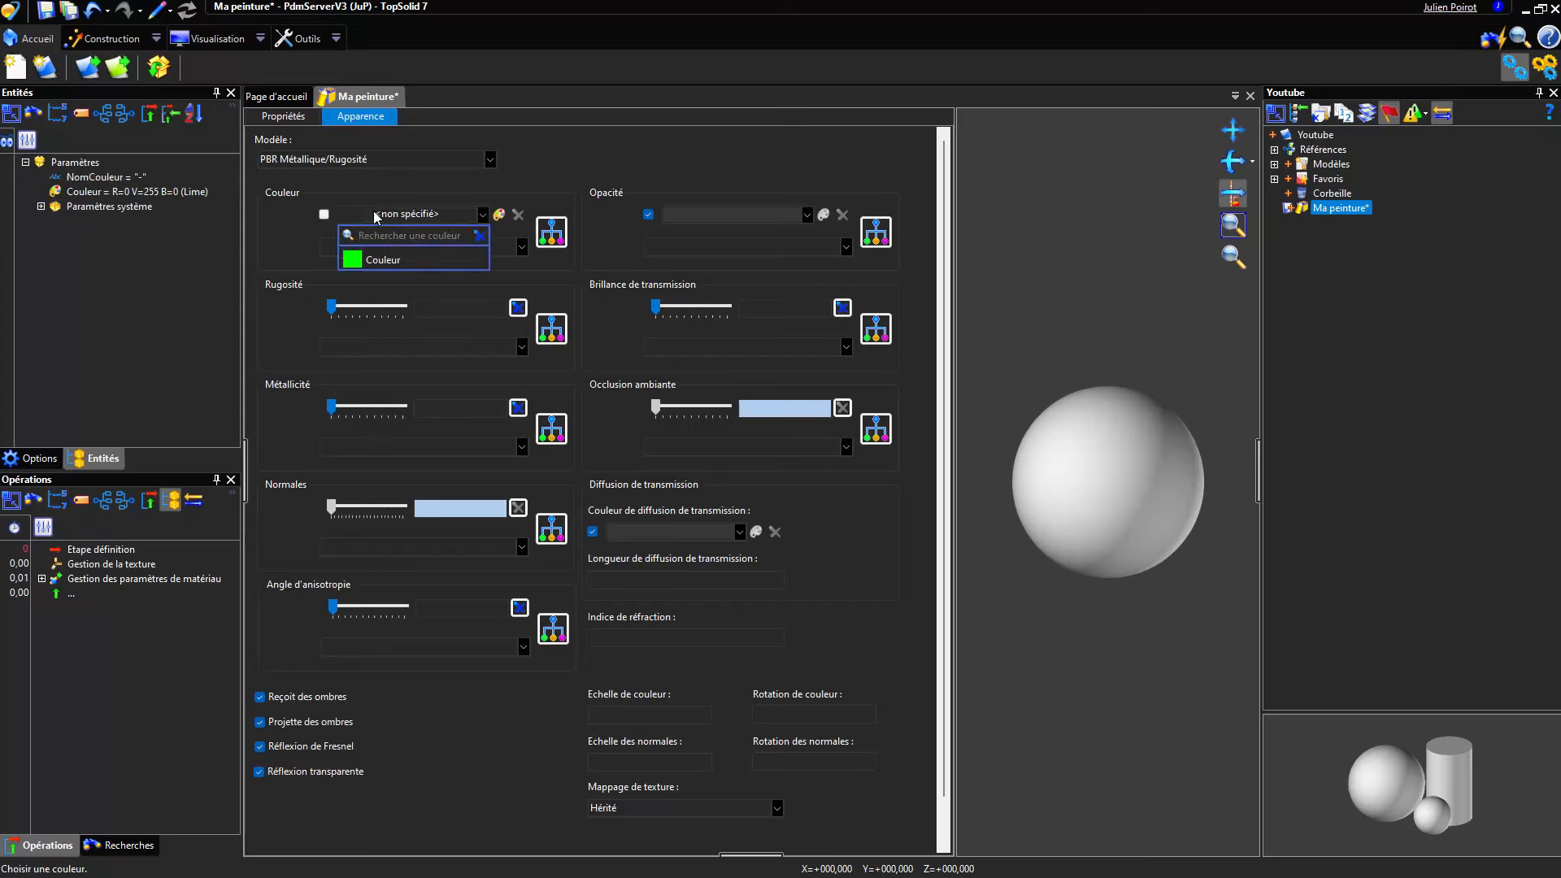
{"action": "left_click", "coordinate": [382, 260]}
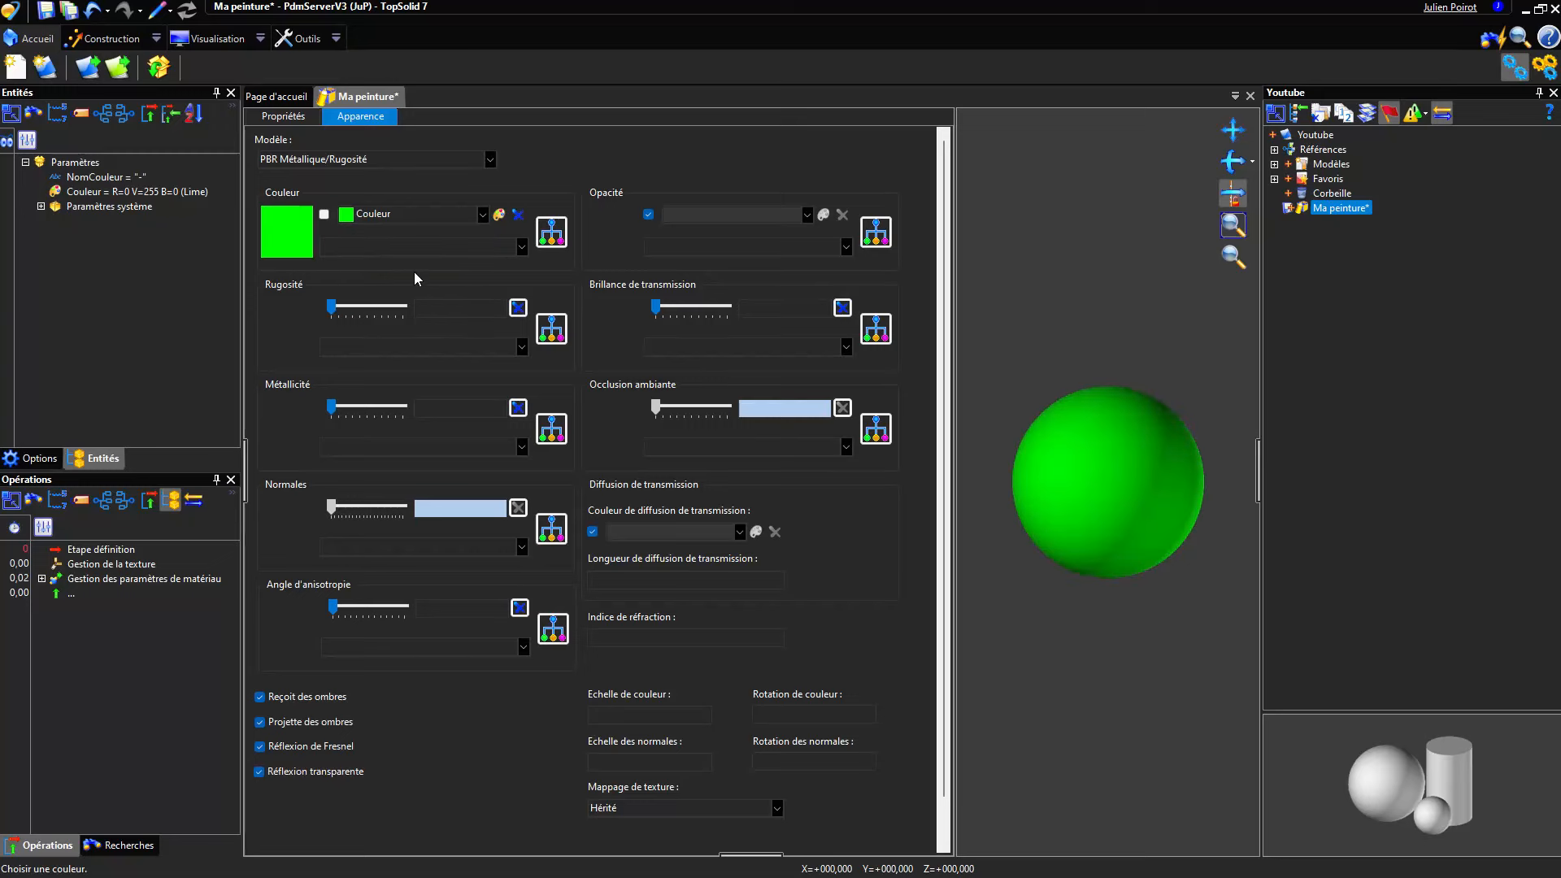
{"action": "left_click", "coordinate": [45, 10]}
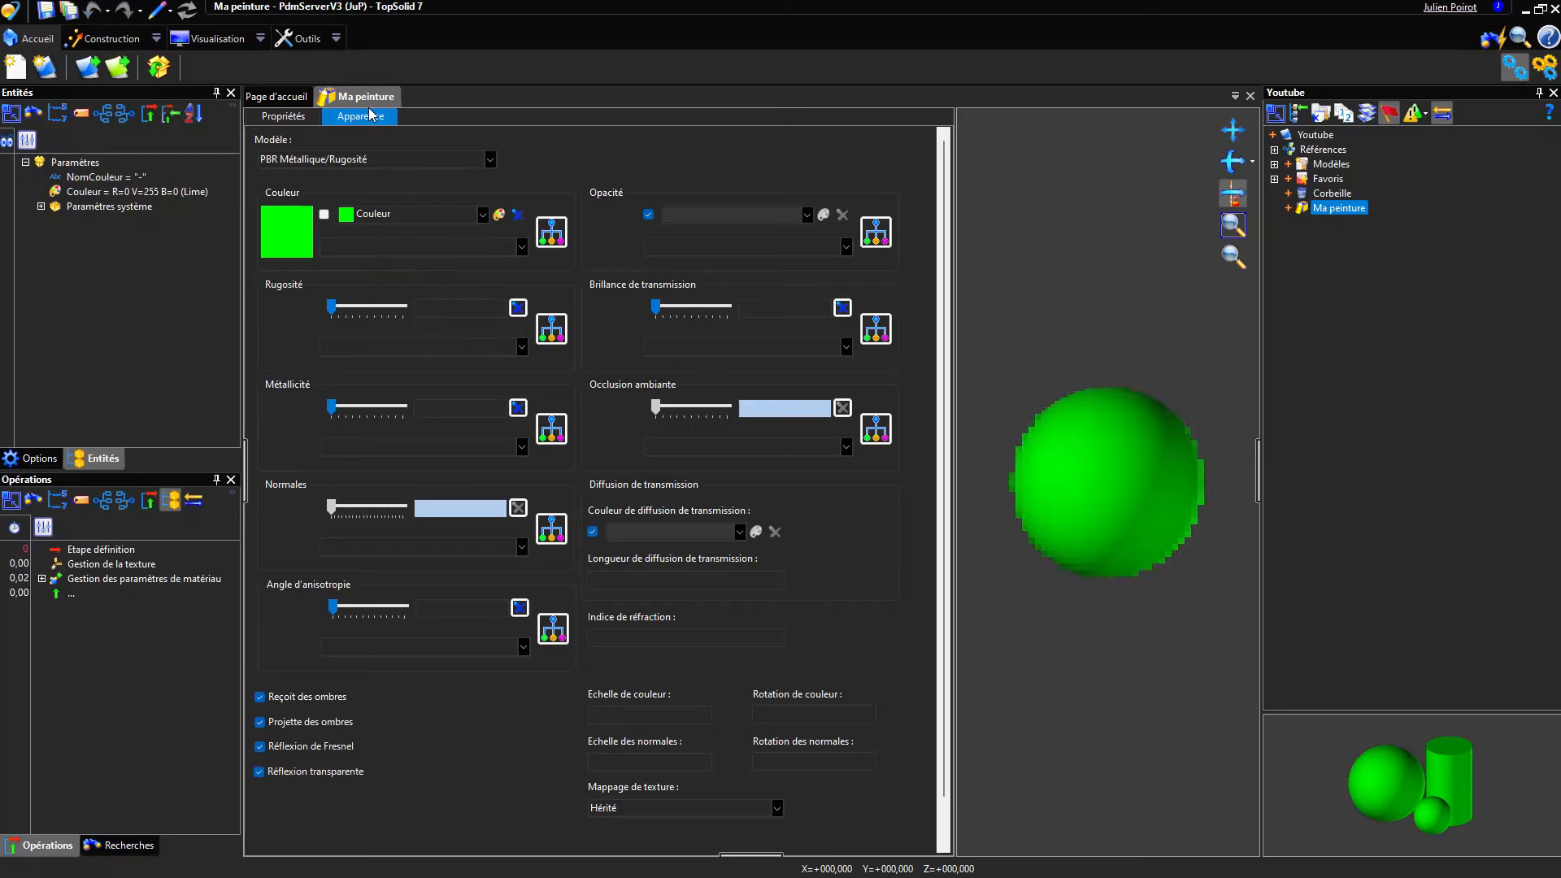
- Create a family from the Ma peinture material using the blank template Modèle vierge, keeping the name Ma peinture
{"action": "right_click", "coordinate": [364, 102]}
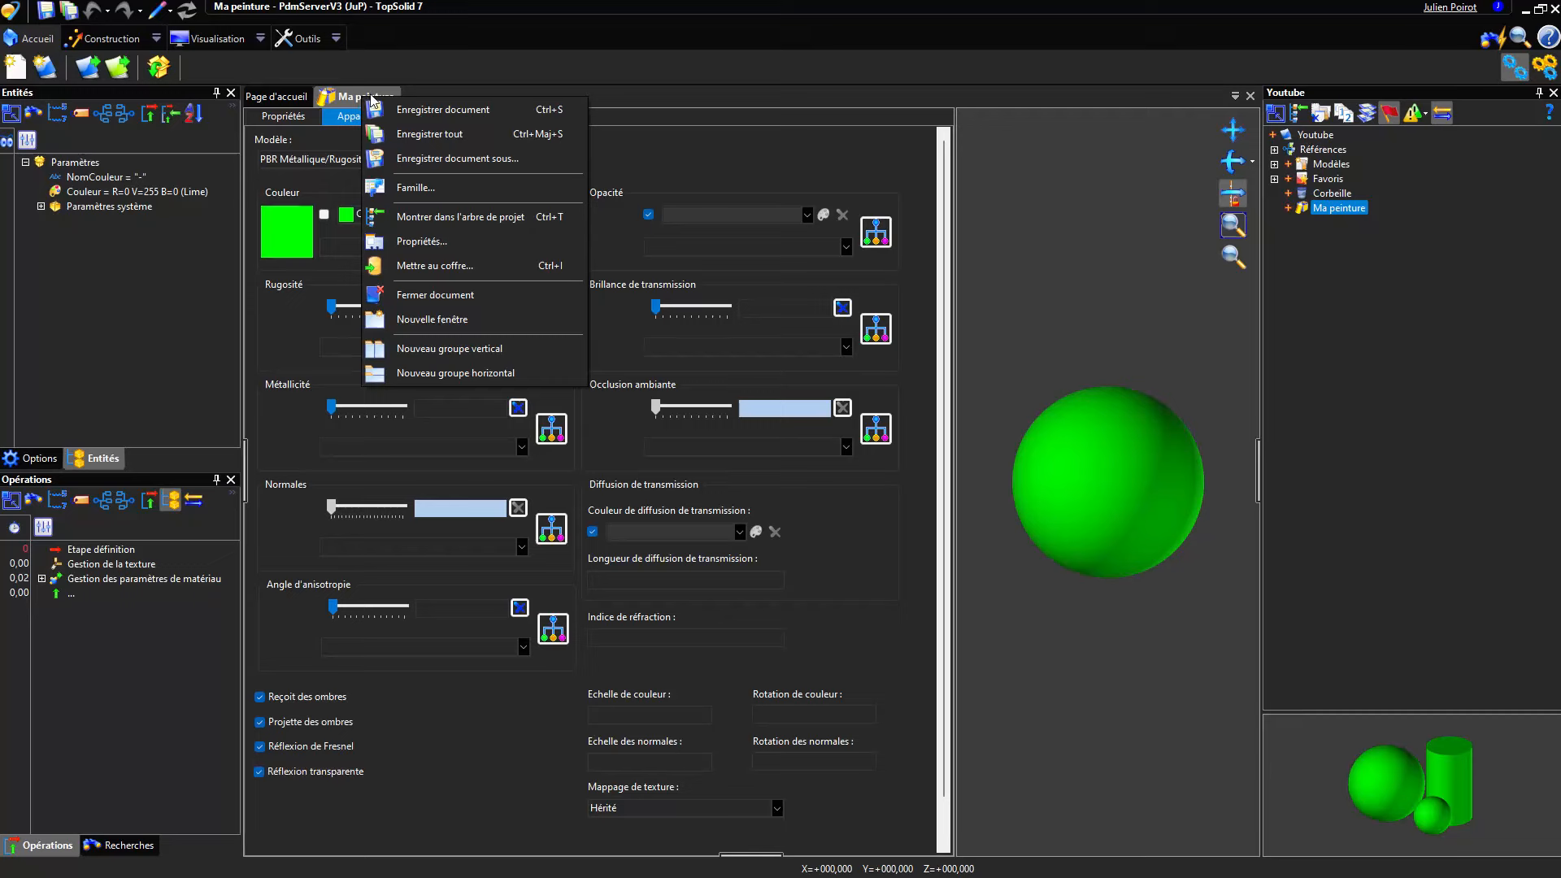
{"action": "left_click", "coordinate": [470, 188]}
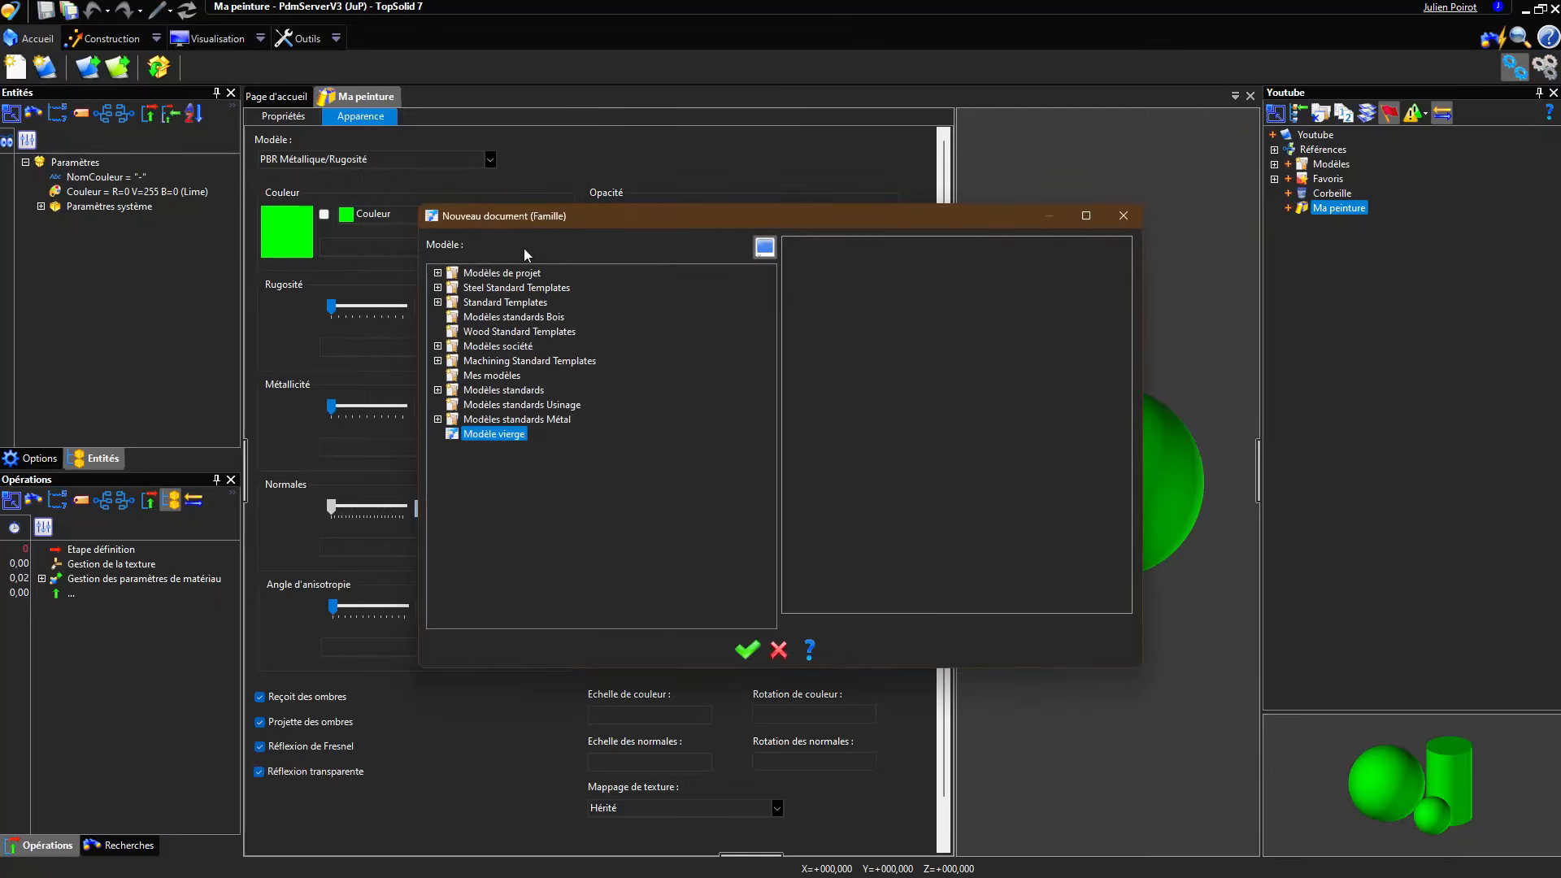
{"action": "double_click", "coordinate": [486, 435]}
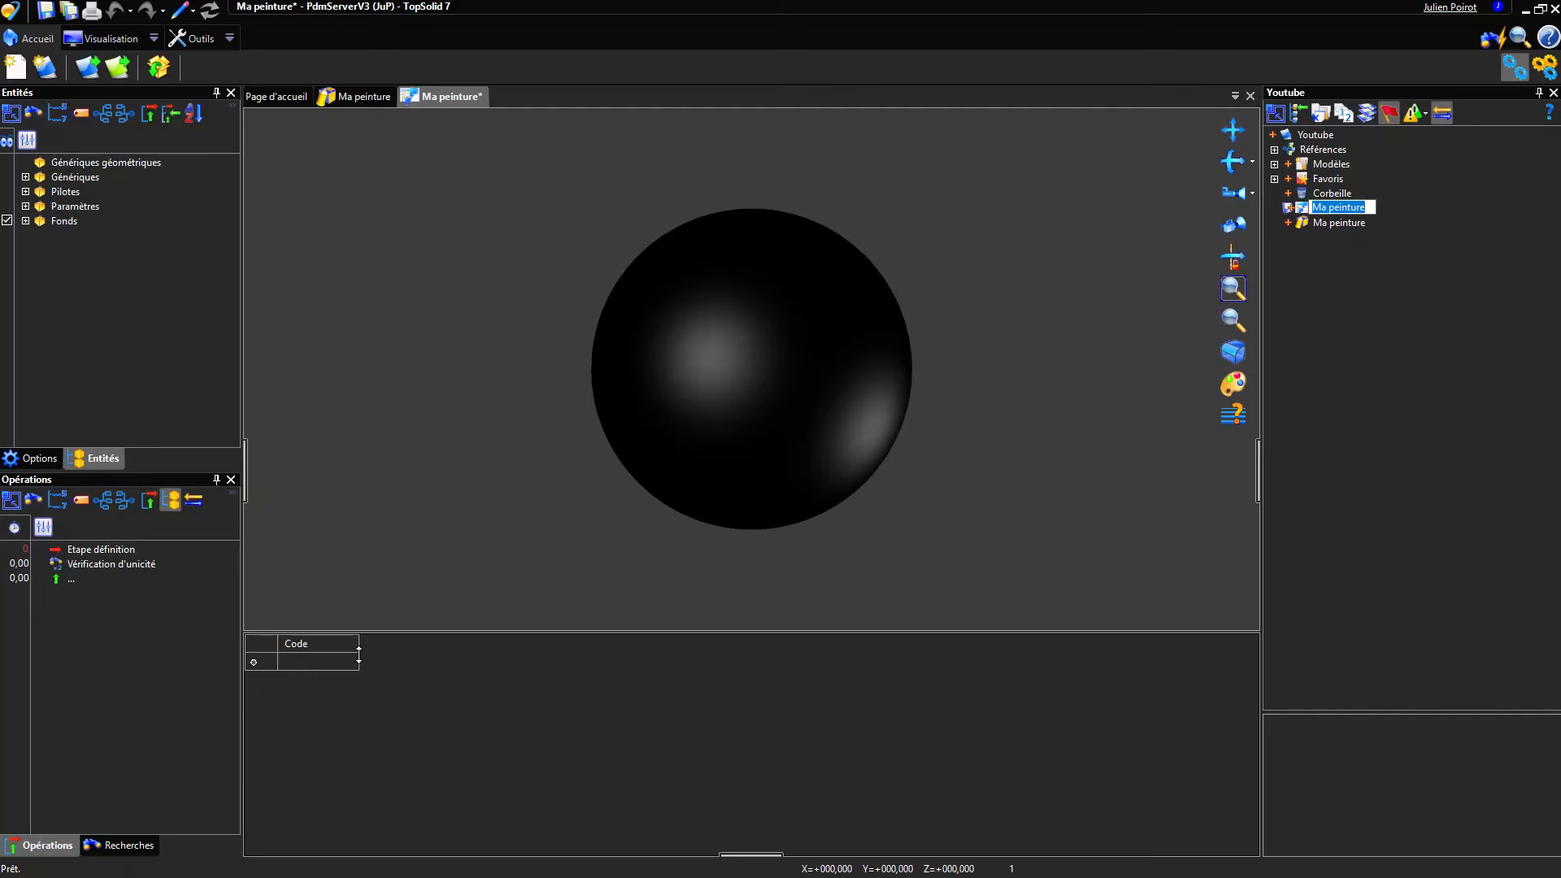
{"action": "key", "text": "Return"}
- Add the generic parameters Couleur and NomCouleur as columns of the family's code table
{"action": "left_click", "coordinate": [25, 193]}
{"action": "left_click", "coordinate": [26, 192]}
{"action": "left_click", "coordinate": [25, 178]}
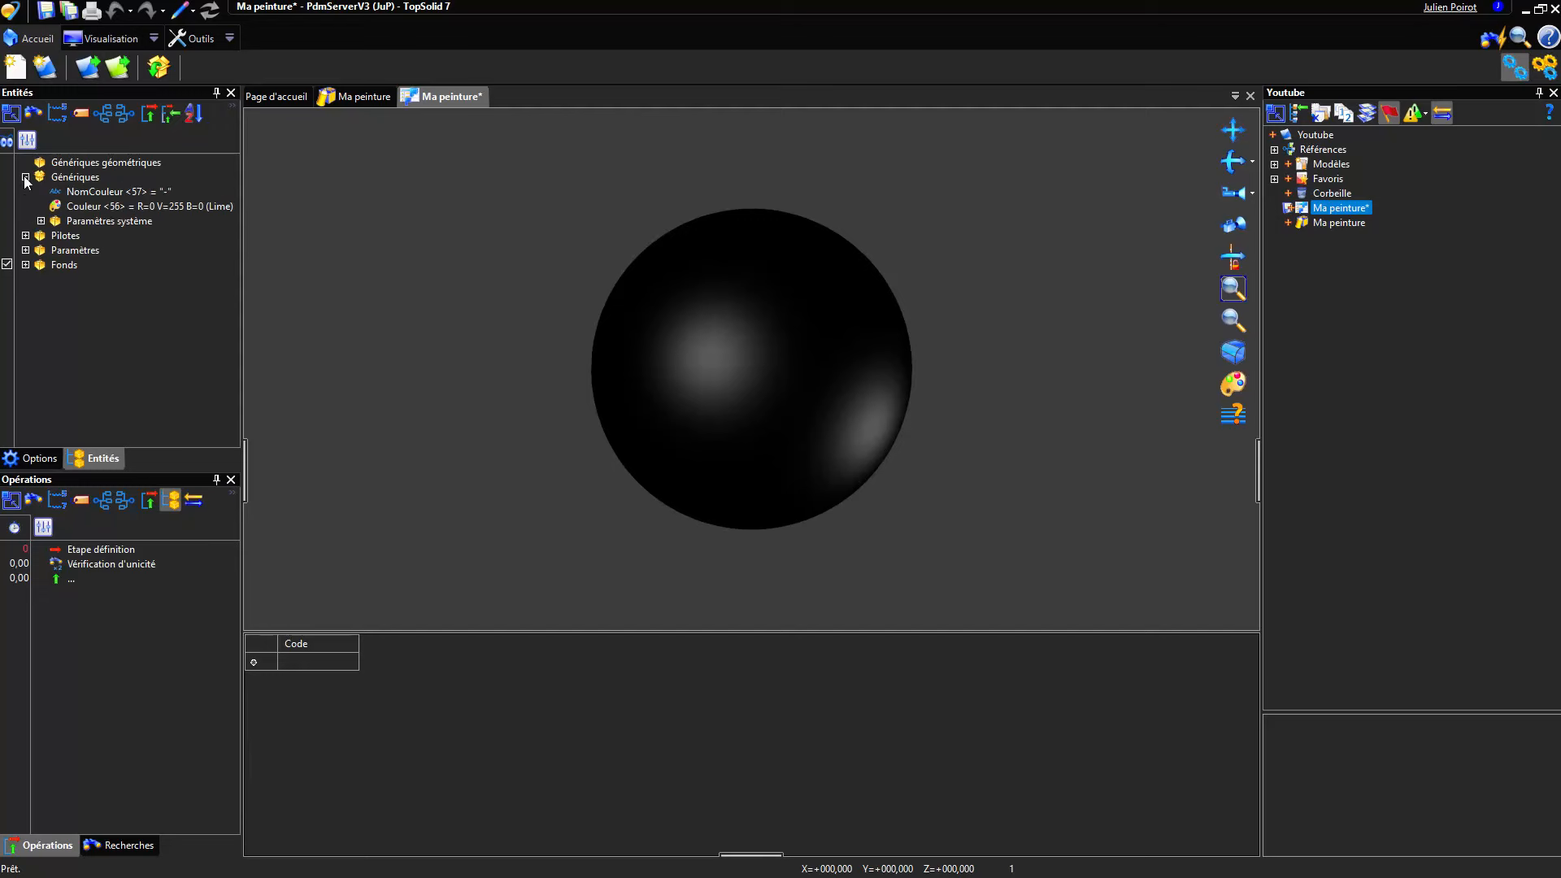
{"action": "left_click_drag", "start_coordinate": [80, 210], "coordinate": [390, 644]}
{"action": "left_click_drag", "start_coordinate": [96, 194], "coordinate": [456, 548]}
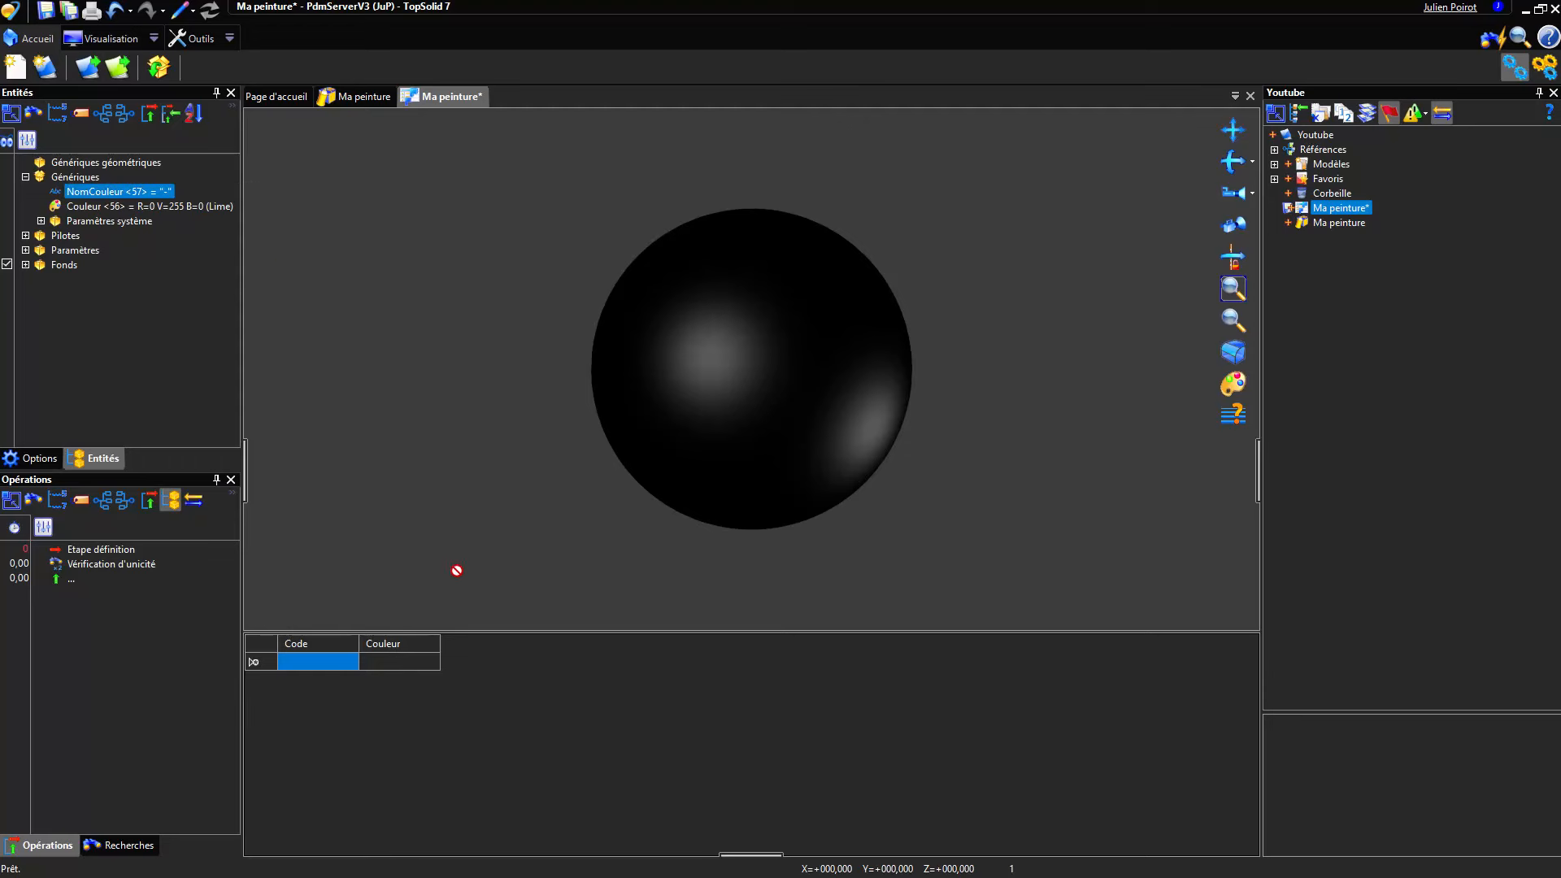
{"action": "left_click_drag", "start_coordinate": [476, 653], "coordinate": [478, 654]}
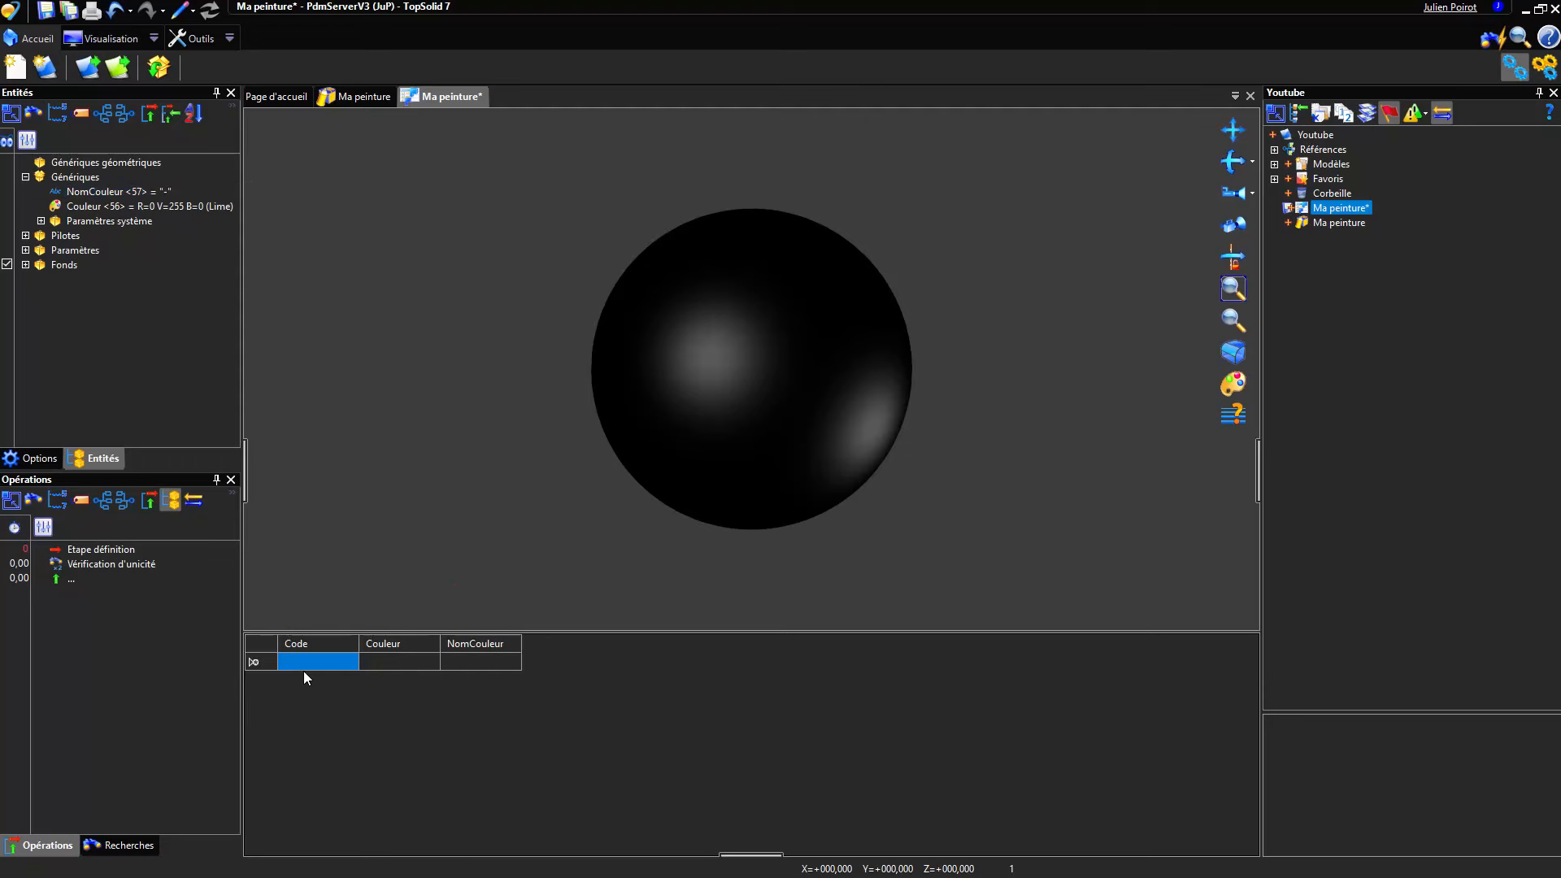
- Fill the first row of the family table with code "Code", an orange colour (255, 128, 0) and colour name "Test"
{"action": "left_click", "coordinate": [305, 665]}
{"action": "type", "text": "Code"}
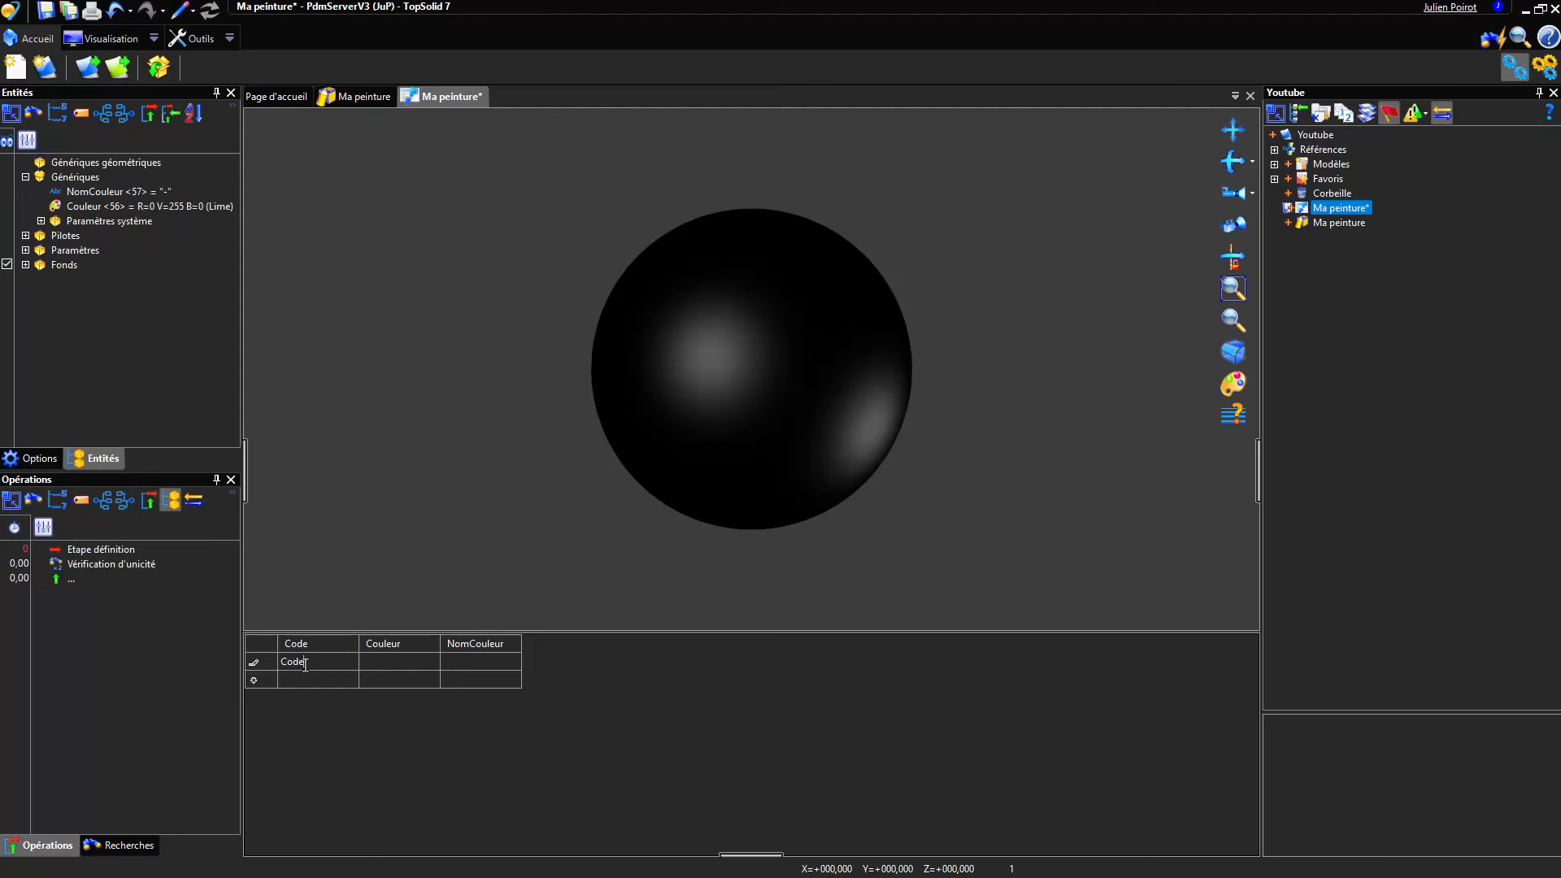
{"action": "key", "text": "Tab"}
{"action": "left_click", "coordinate": [409, 667]}
{"action": "left_click", "coordinate": [635, 307]}
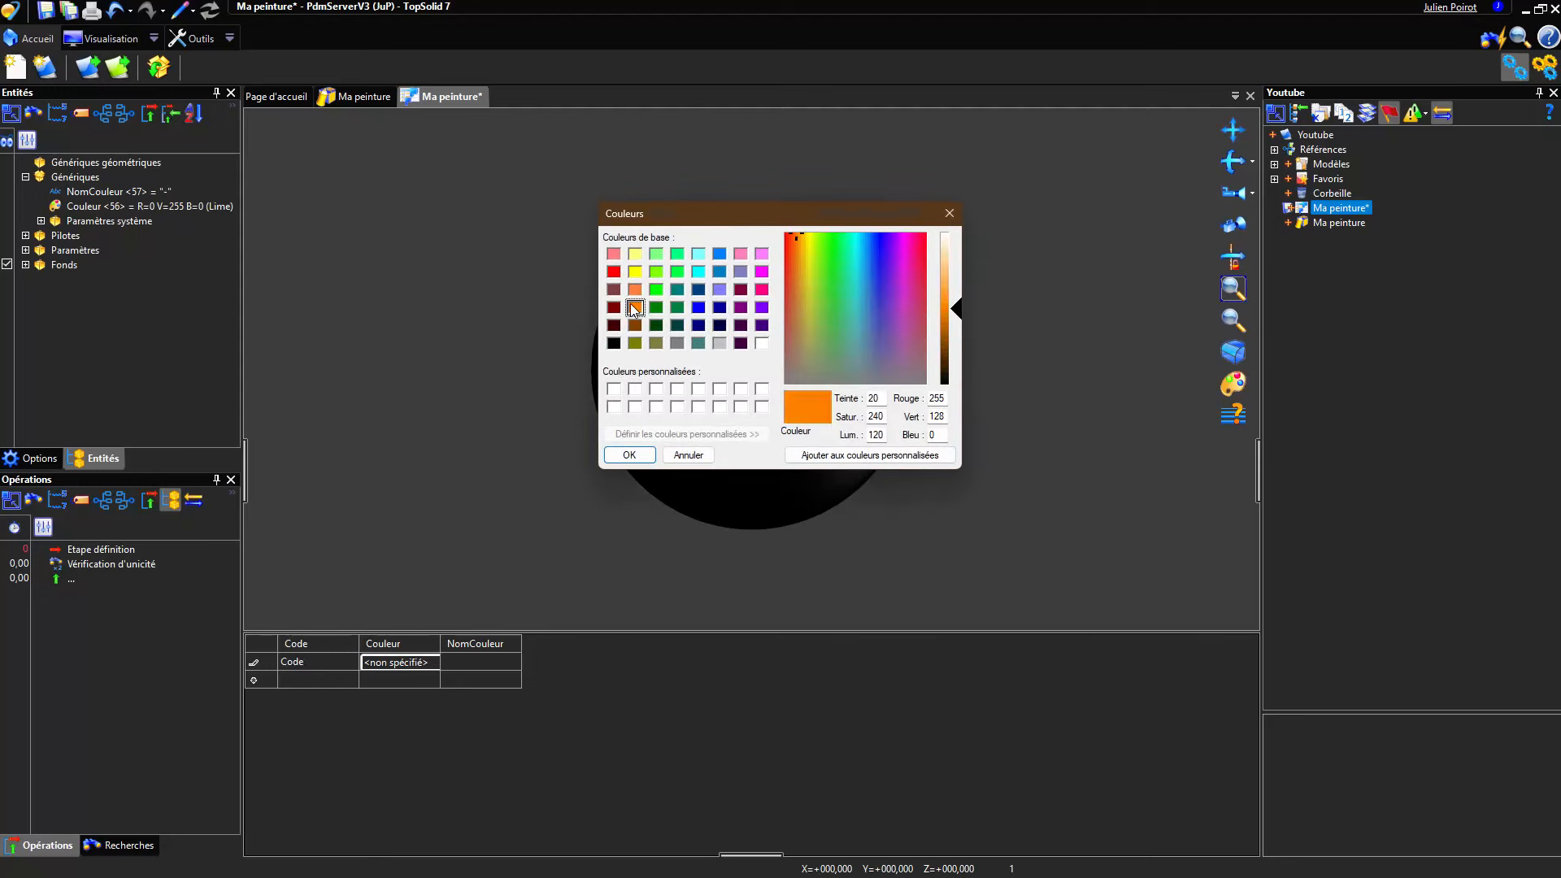
{"action": "left_click", "coordinate": [629, 455]}
{"action": "left_click", "coordinate": [462, 668]}
{"action": "left_click", "coordinate": [462, 667]}
{"action": "type", "text": "Test"}
{"action": "key", "text": "Return"}
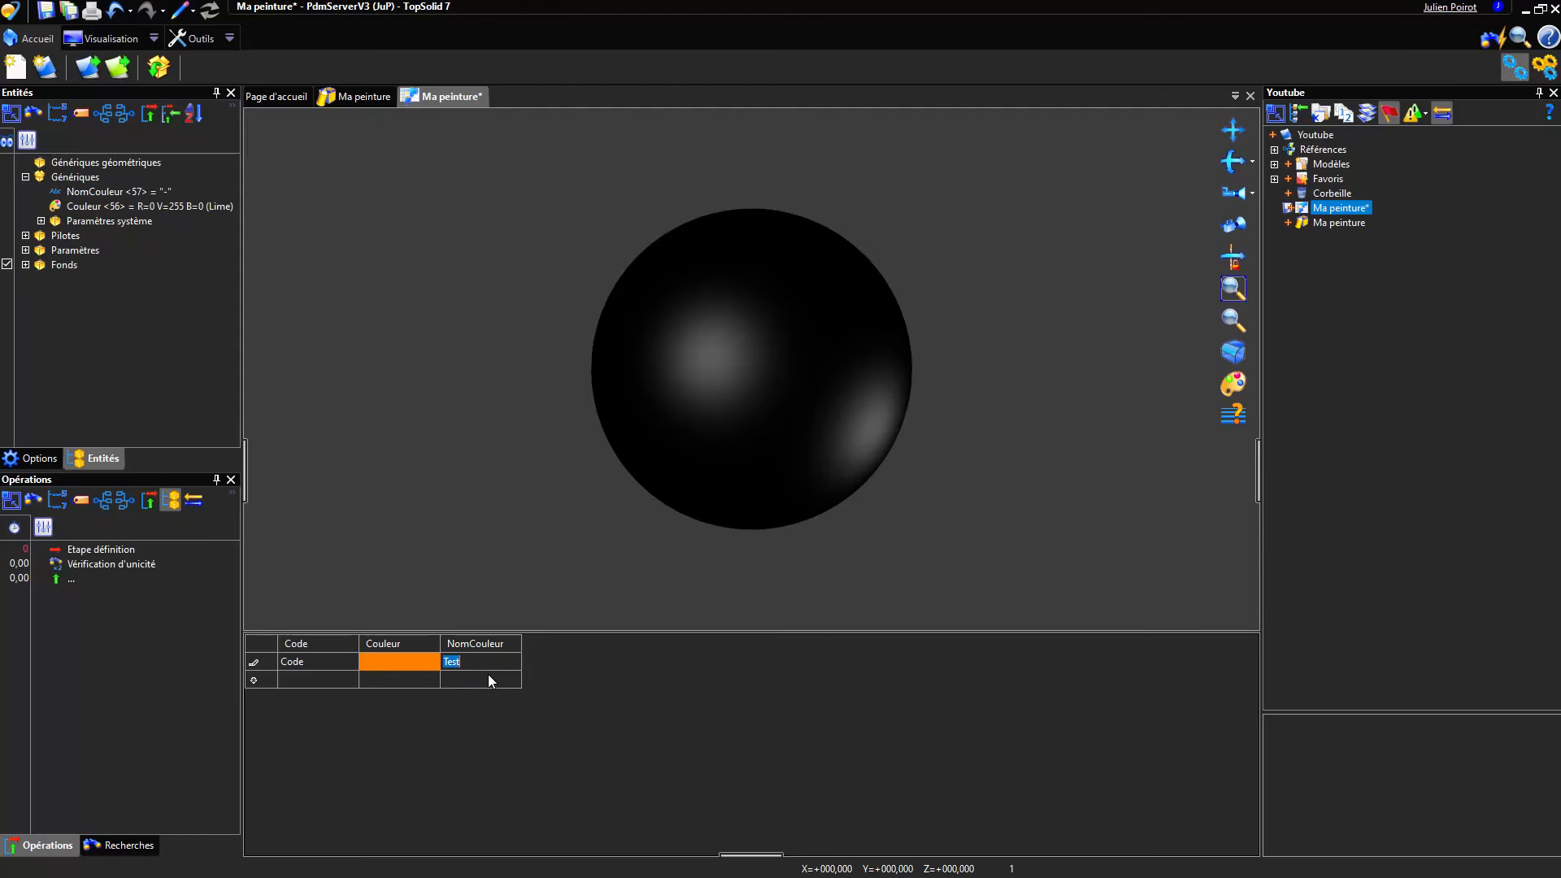
- Export the family table to a new Excel workbook and acknowledge the export
{"action": "left_click", "coordinate": [253, 648]}
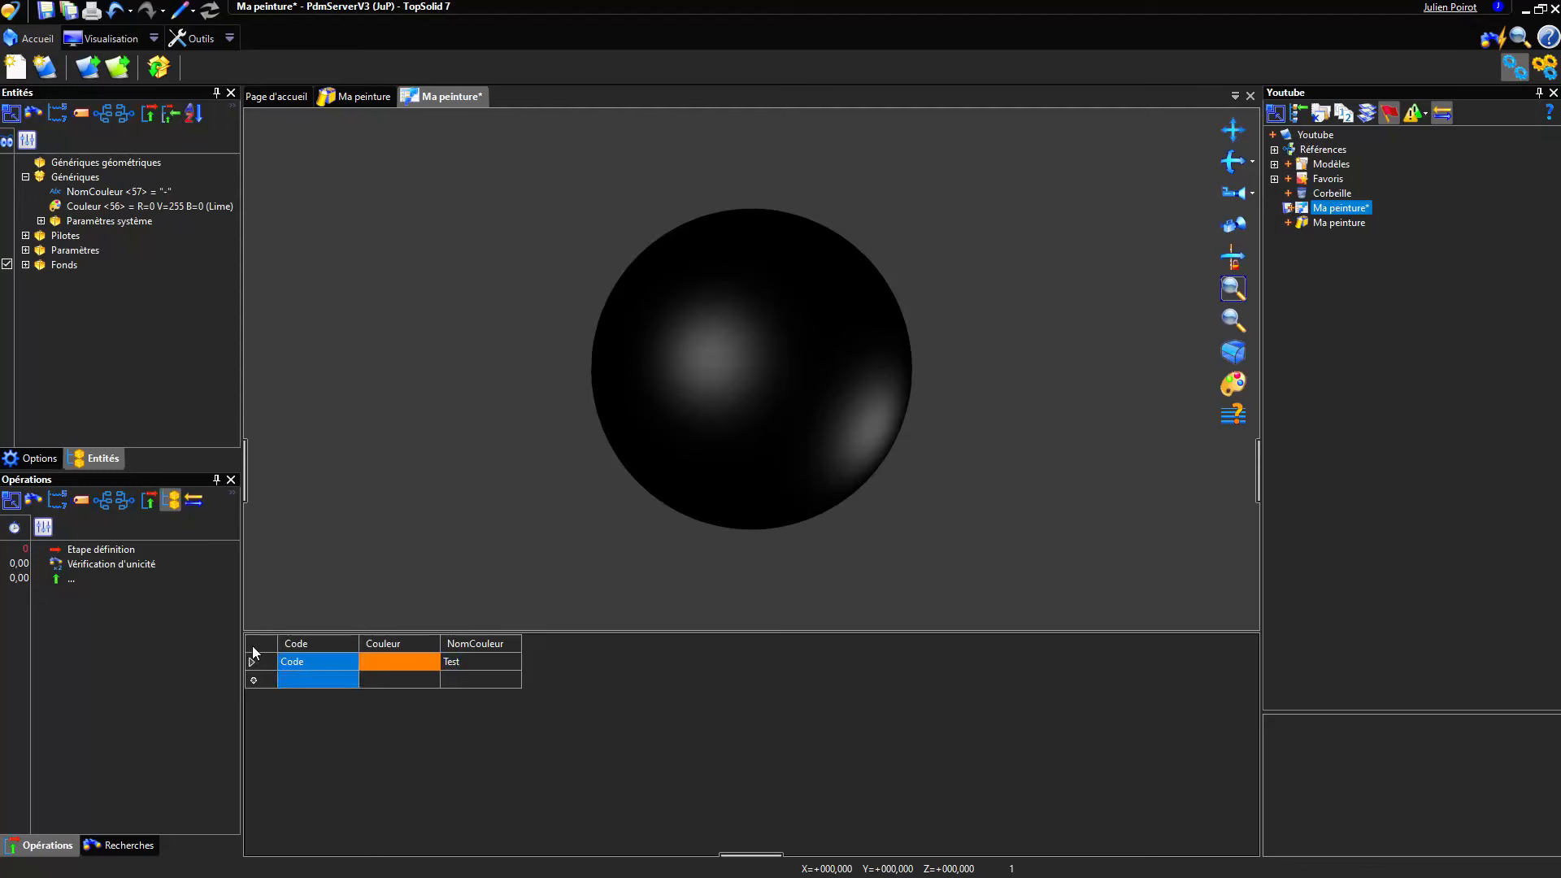
{"action": "right_click", "coordinate": [254, 652]}
{"action": "left_click", "coordinate": [348, 709]}
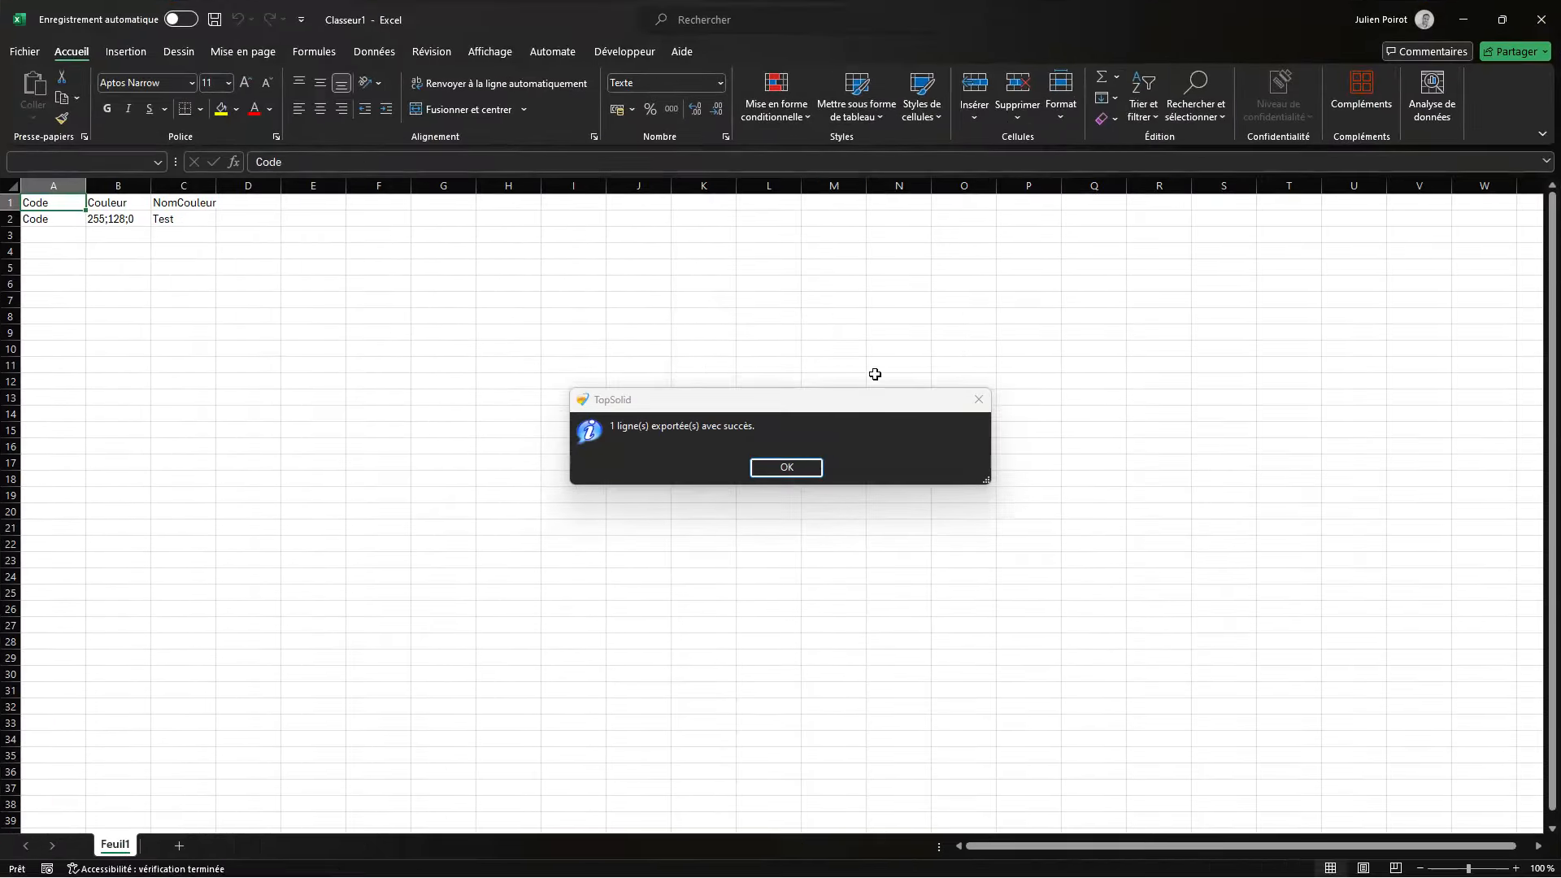
{"action": "left_click", "coordinate": [810, 468]}
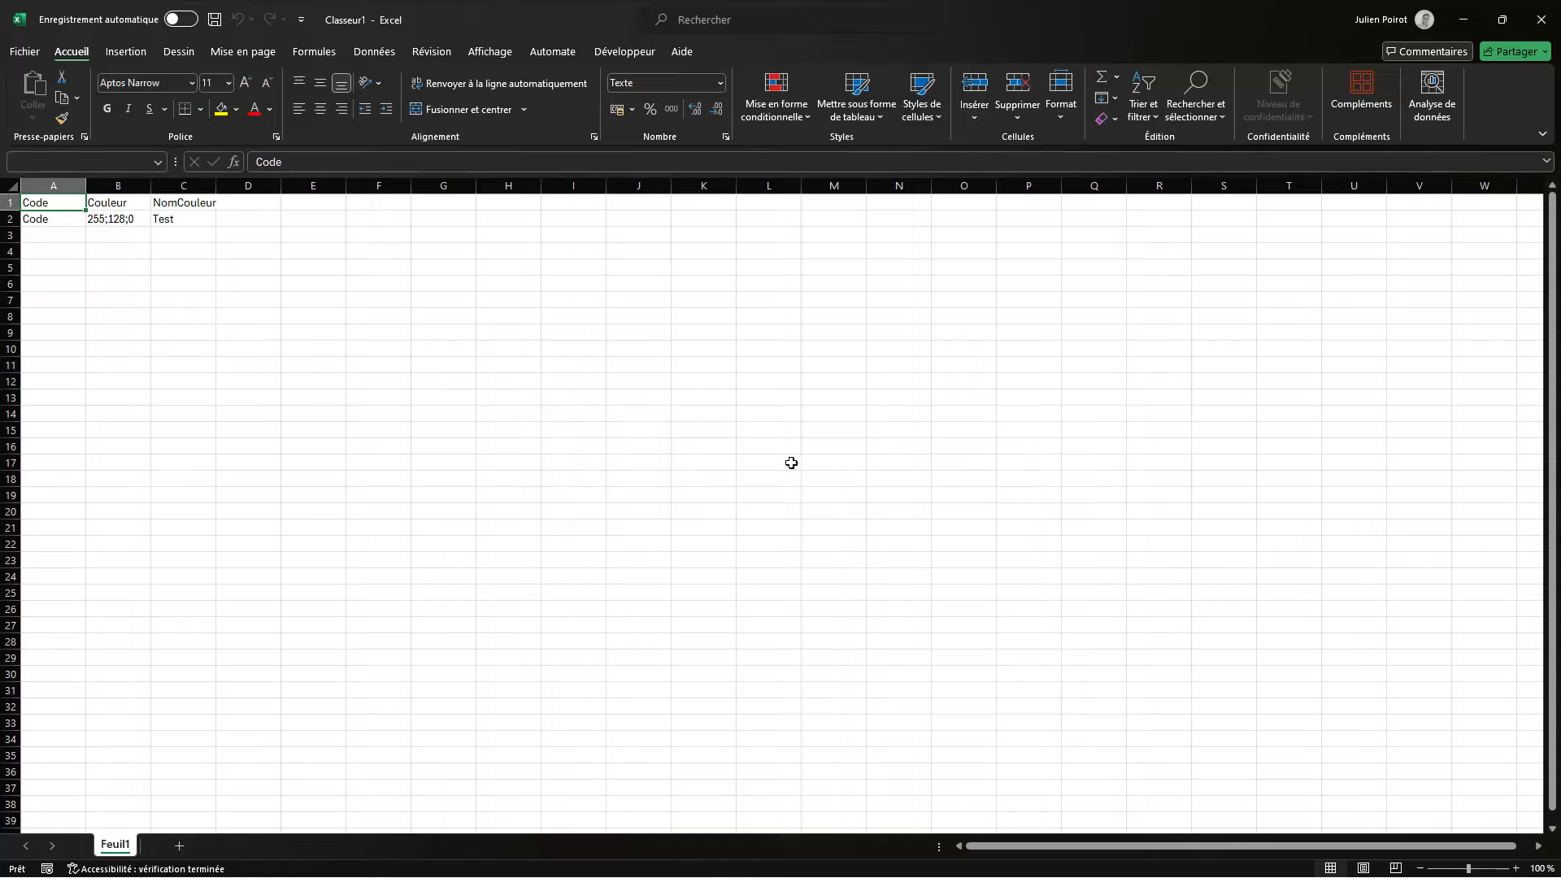
- Inspect the defined names of the Code, Couleur and NomCouleur columns in the exported workbook
{"action": "left_click", "coordinate": [45, 187]}
{"action": "left_click_drag", "start_coordinate": [176, 162], "coordinate": [330, 162]}
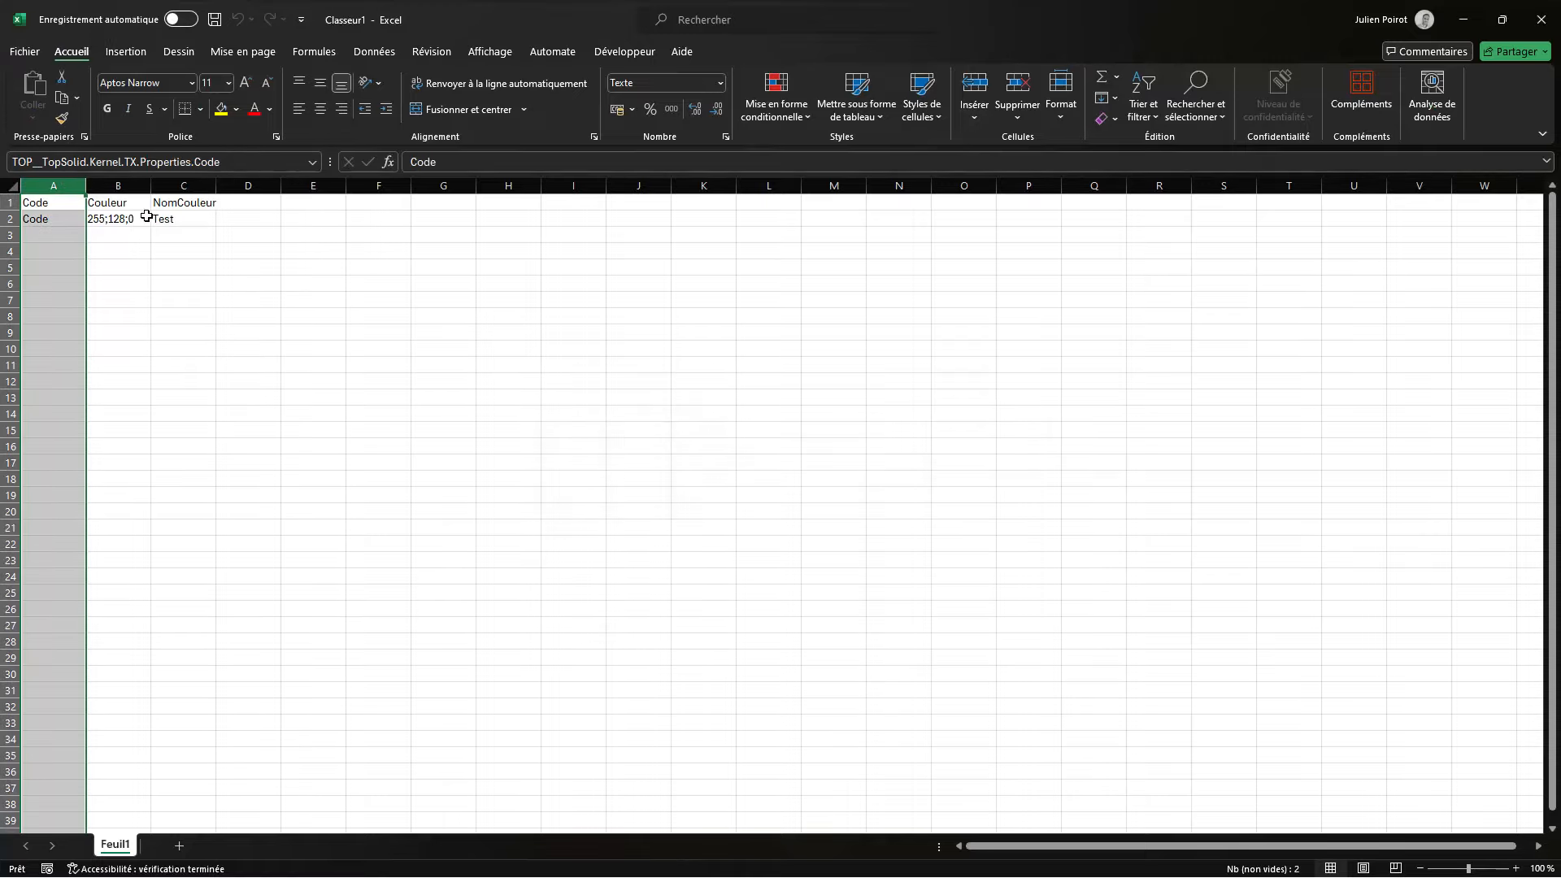
{"action": "left_click", "coordinate": [116, 186]}
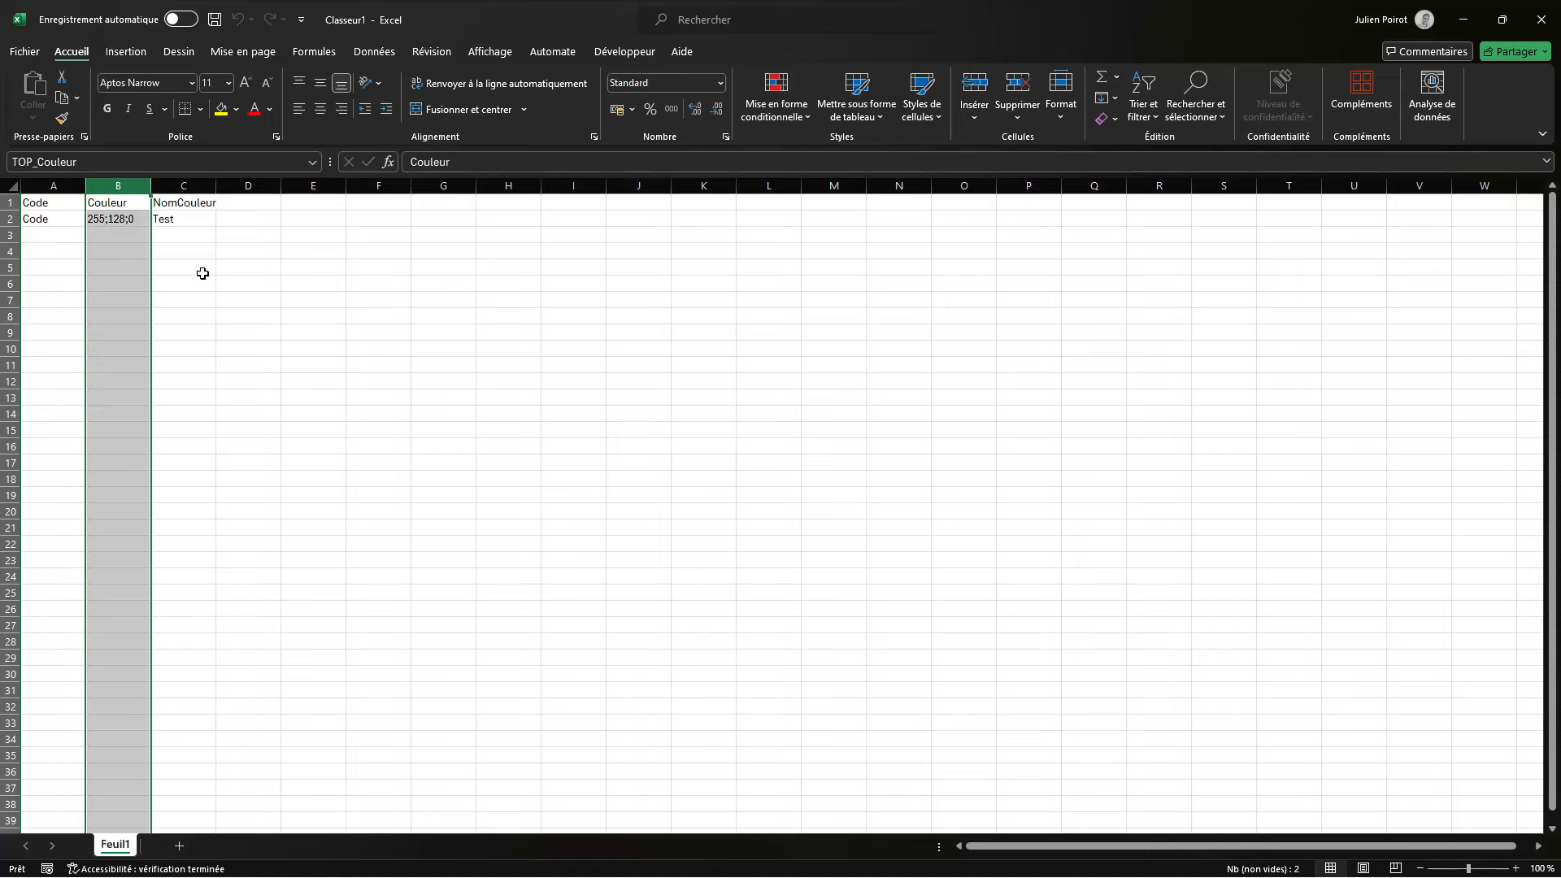
{"action": "left_click", "coordinate": [185, 187]}
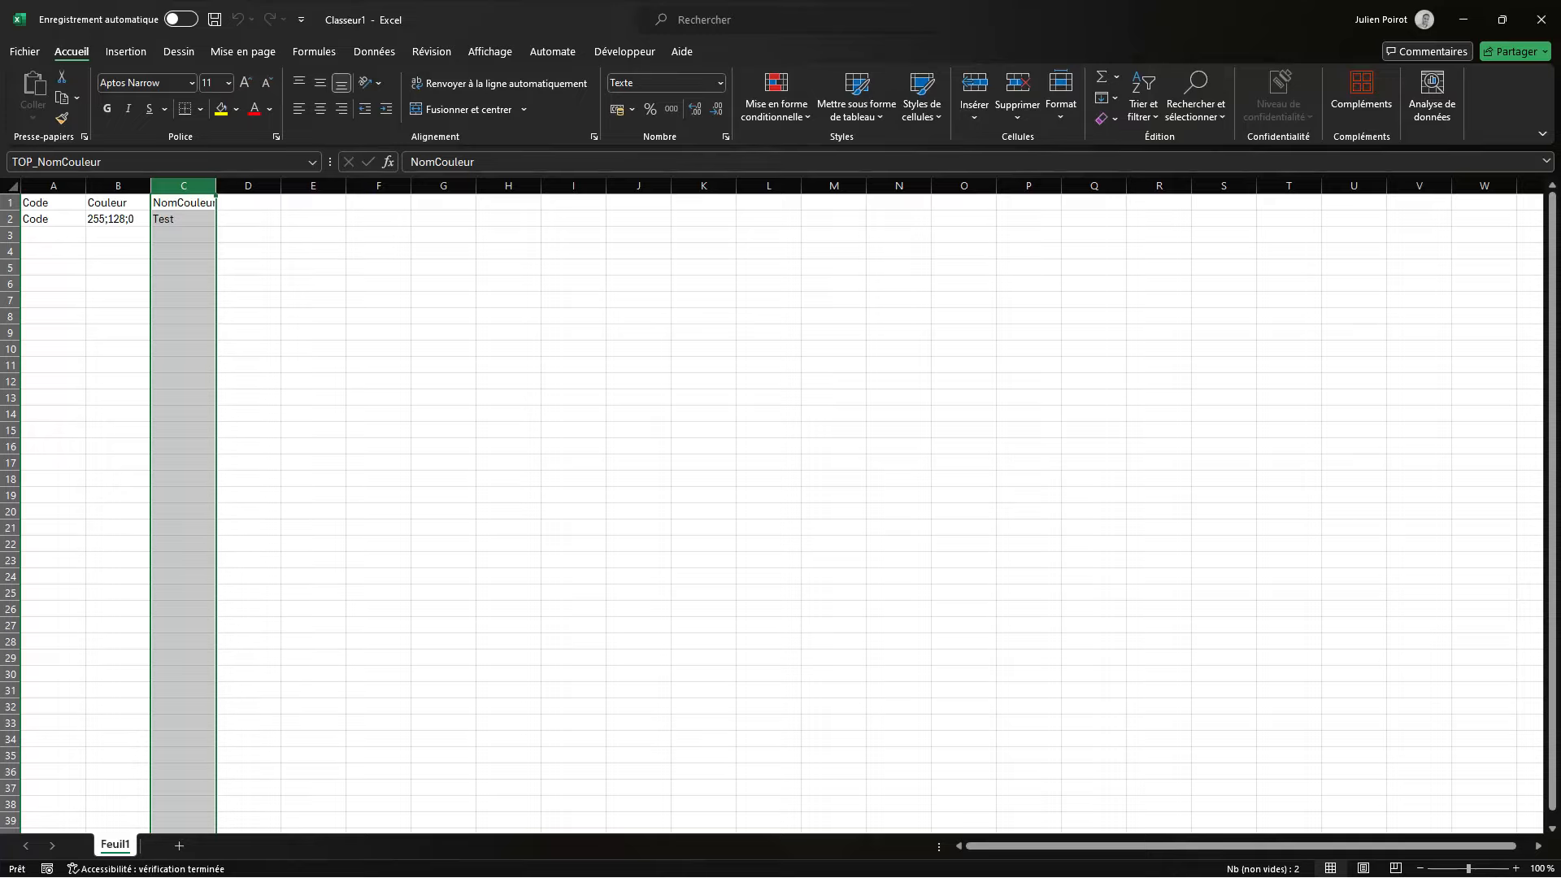
- Copy all RAL codes from the Code column of RAL for TopSolid Family.xlsx into the exported workbook Classeur1, starting at cell A2
{"action": "left_click_drag", "start_coordinate": [1097, 0], "coordinate": [1129, 110]}
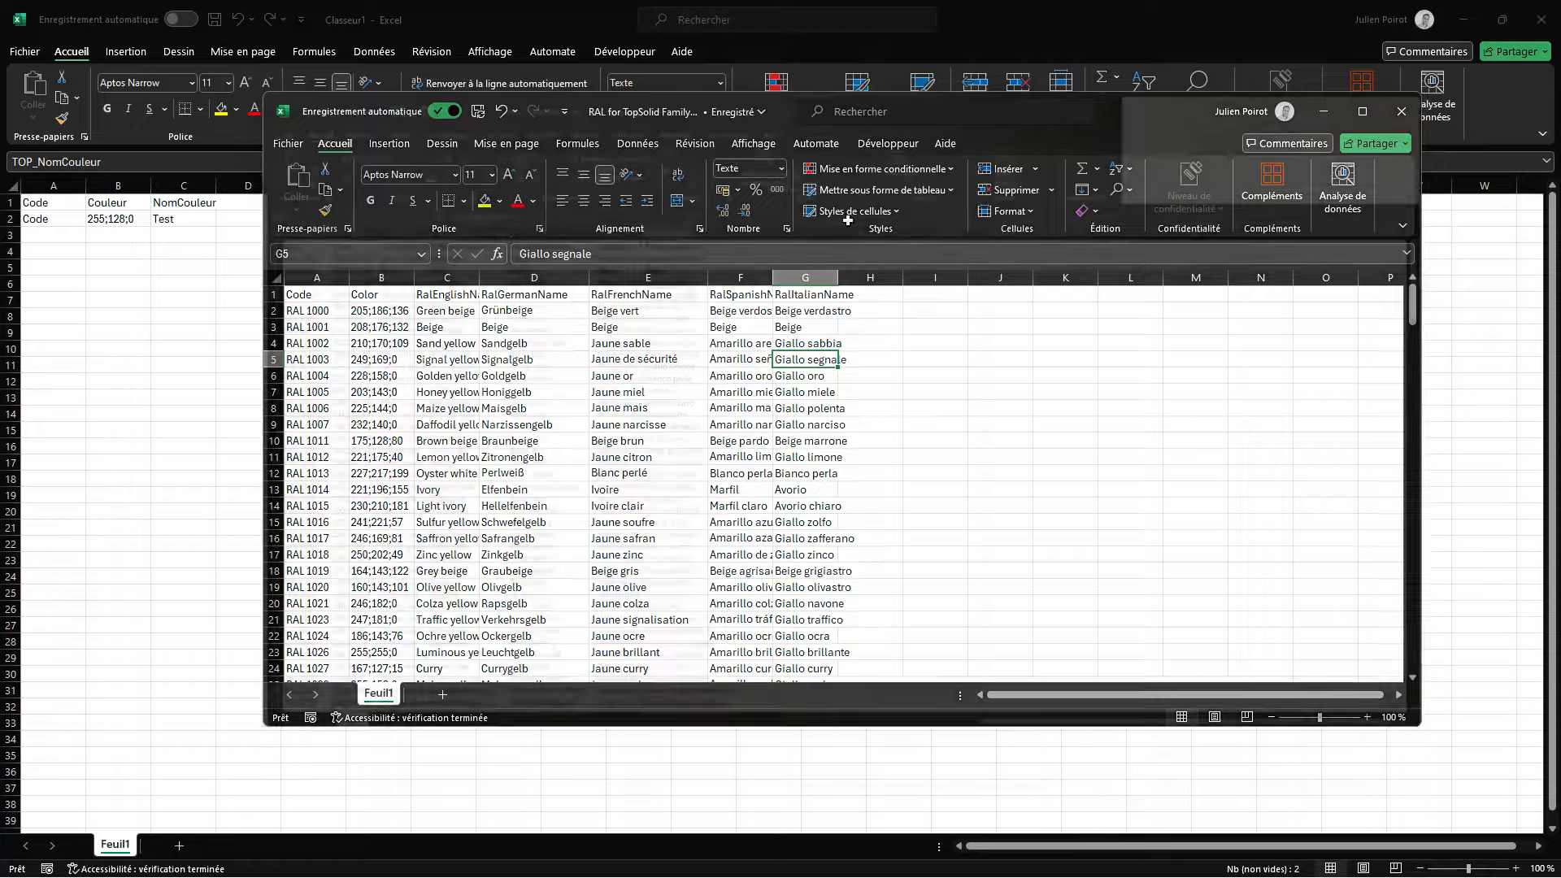
{"action": "scroll", "coordinate": [450, 284], "scroll_direction": "down", "scroll_amount": 7}
{"action": "scroll", "coordinate": [425, 286], "scroll_direction": "up", "scroll_amount": 7}
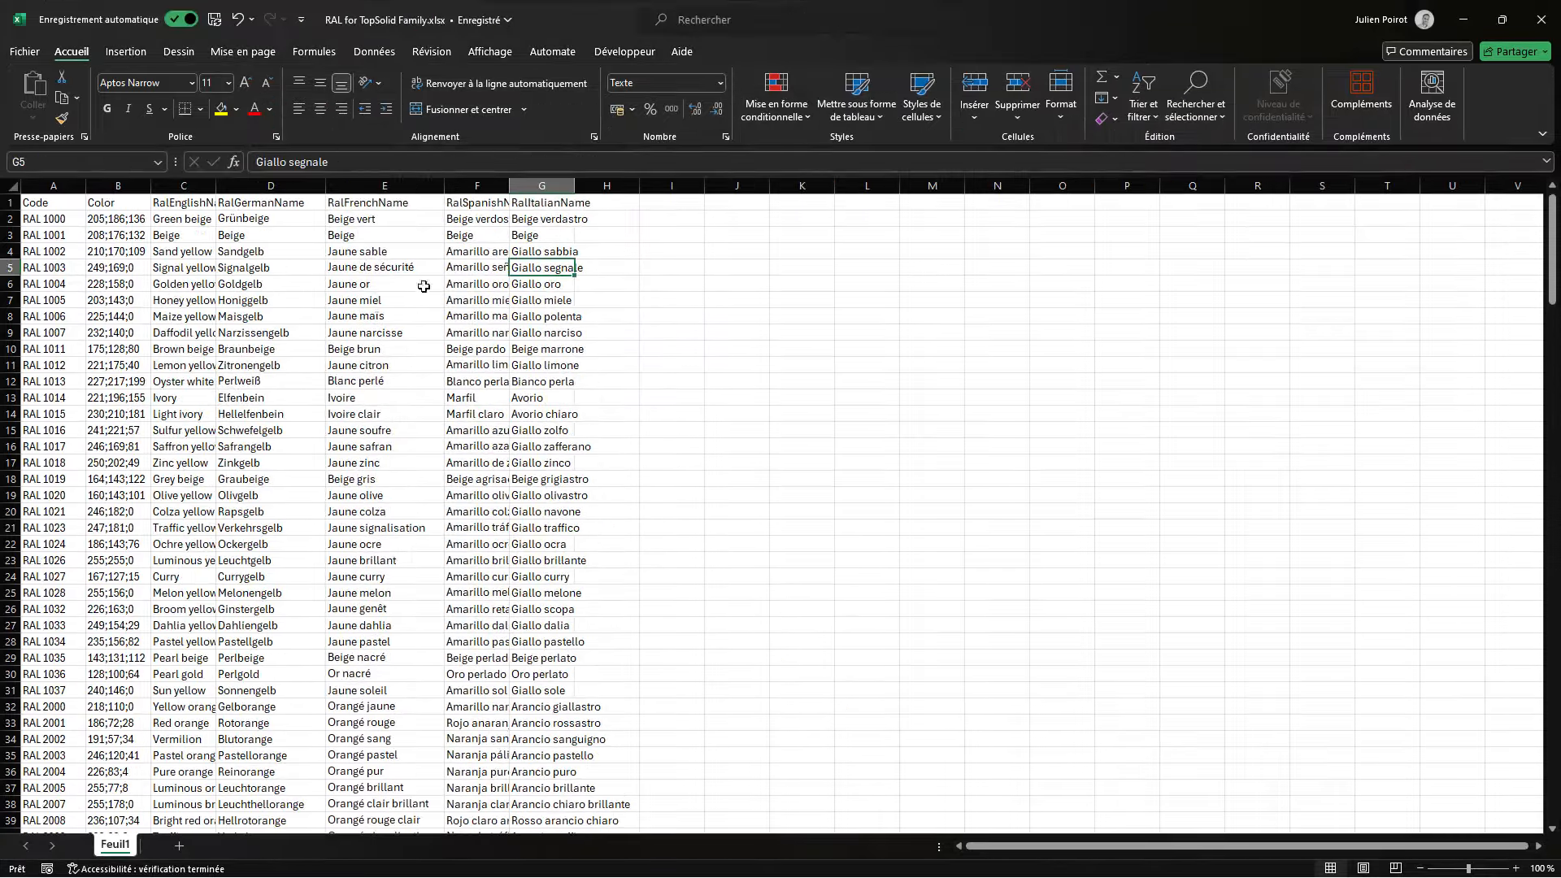
{"action": "left_click", "coordinate": [77, 180]}
{"action": "left_click", "coordinate": [36, 219]}
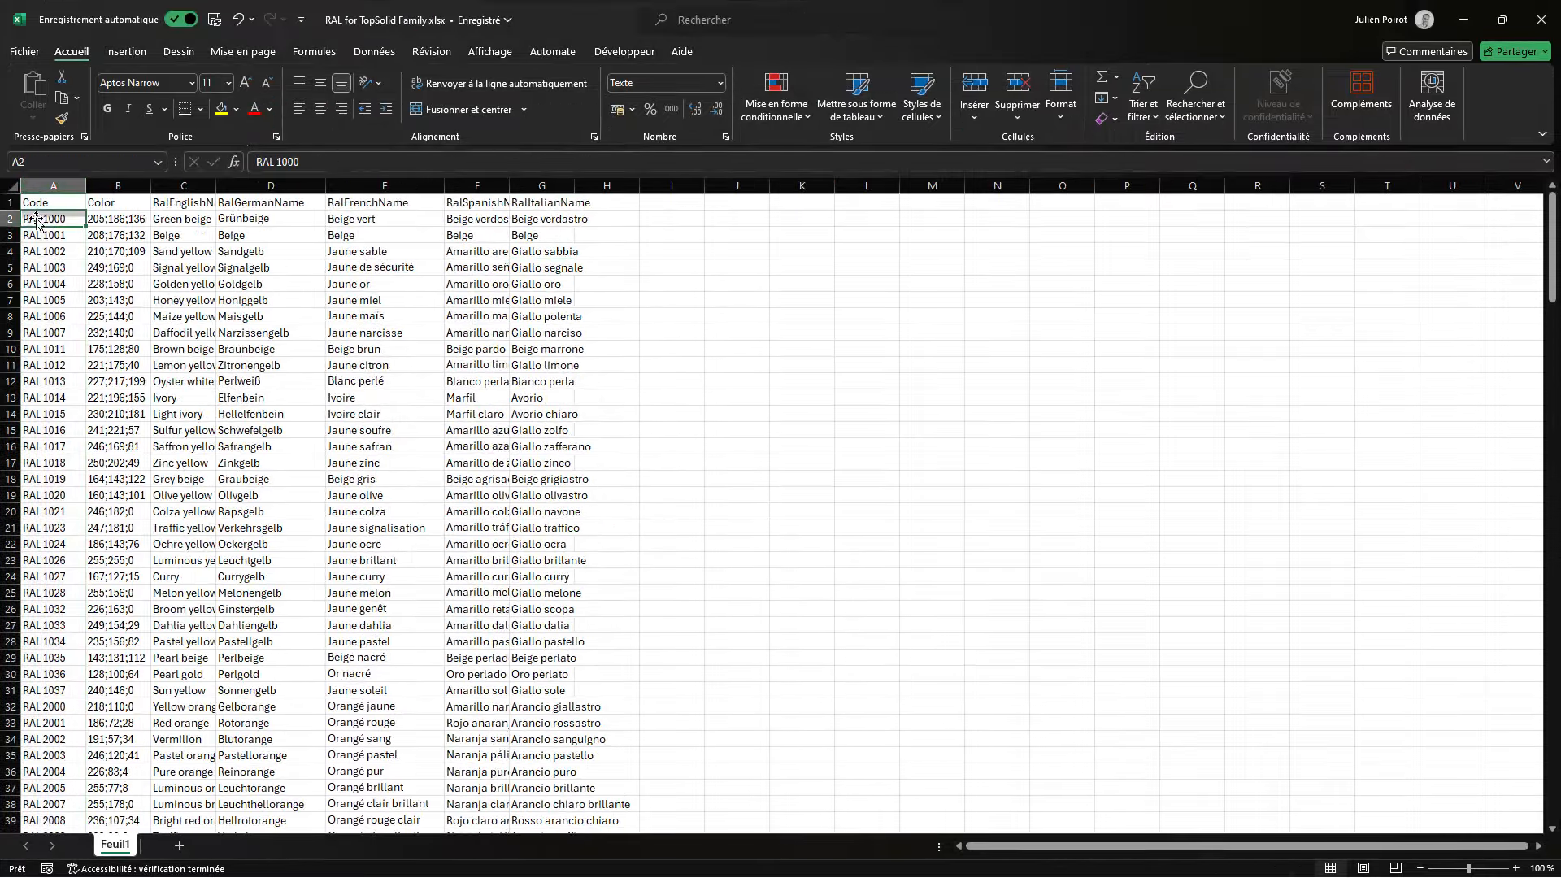
{"action": "left_click_drag", "start_coordinate": [1551, 260], "coordinate": [1551, 764]}
{"action": "left_click", "coordinate": [56, 813], "text": "shift"}
{"action": "key", "text": "ctrl+c"}
{"action": "key", "text": "alt+Tab"}
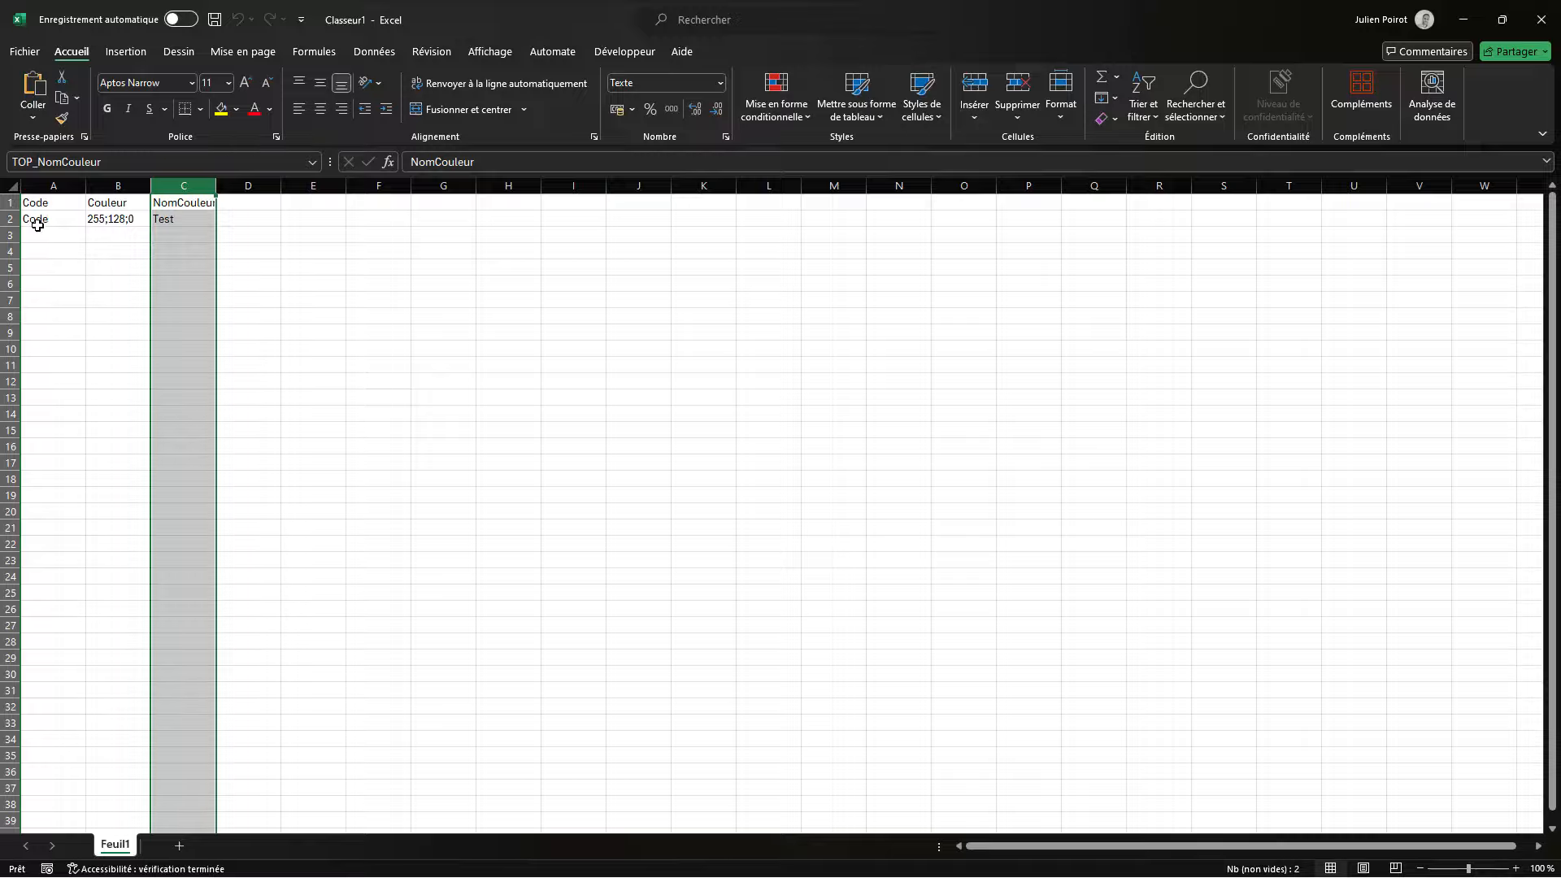
{"action": "left_click", "coordinate": [46, 220]}
{"action": "key", "text": "ctrl+v"}
- Copy all RGB values from the Color column of RAL for TopSolid Family.xlsx into Classeur1, starting at cell B2
{"action": "key", "text": "alt+Tab"}
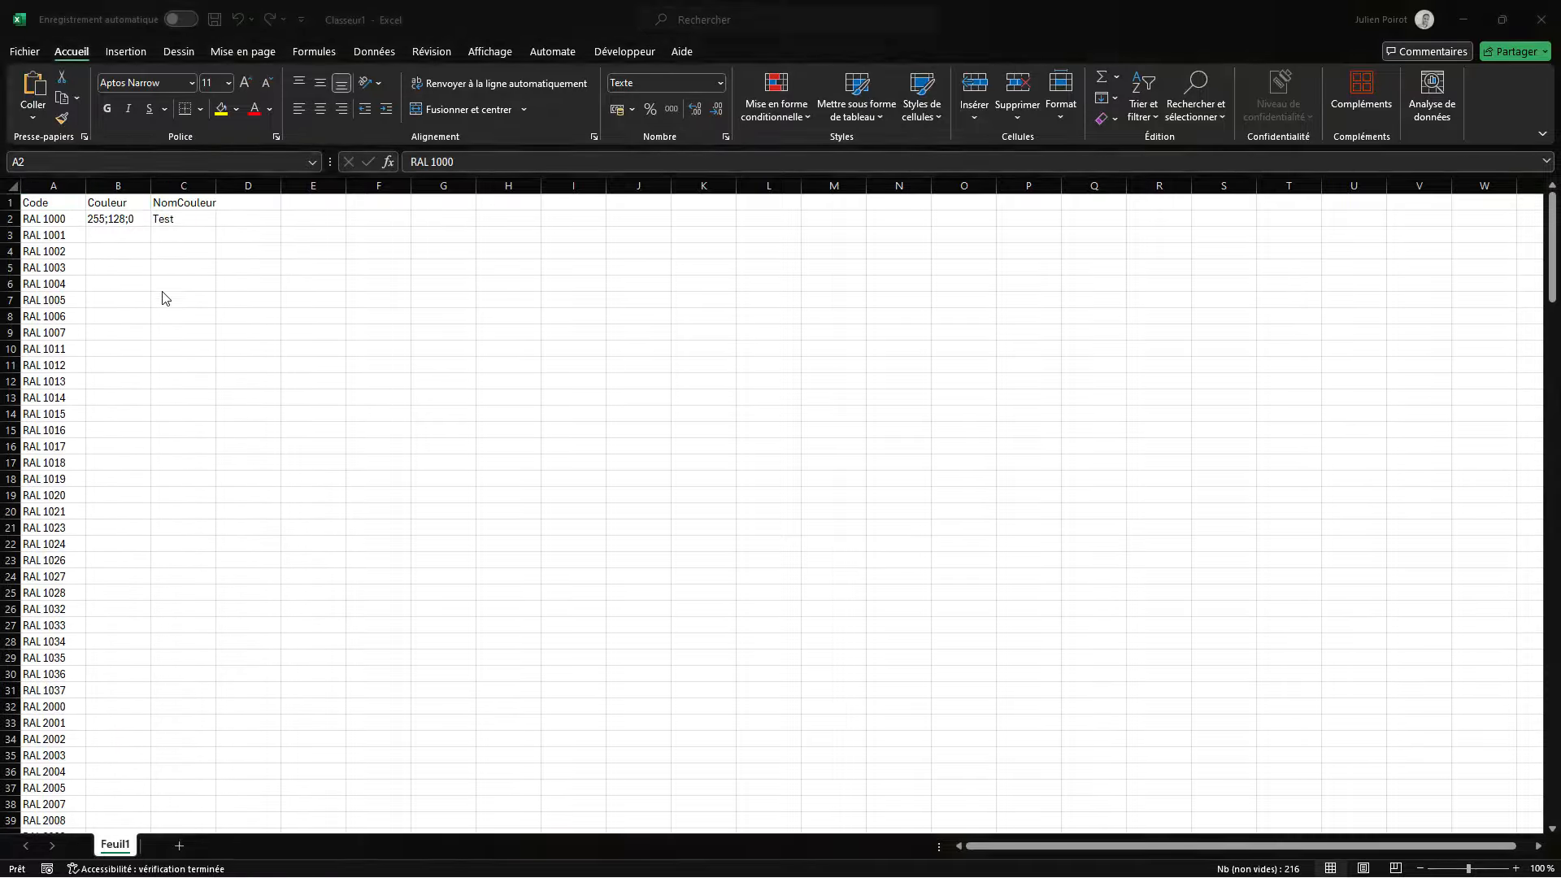
{"action": "scroll", "coordinate": [199, 292], "scroll_direction": "up", "scroll_amount": 20}
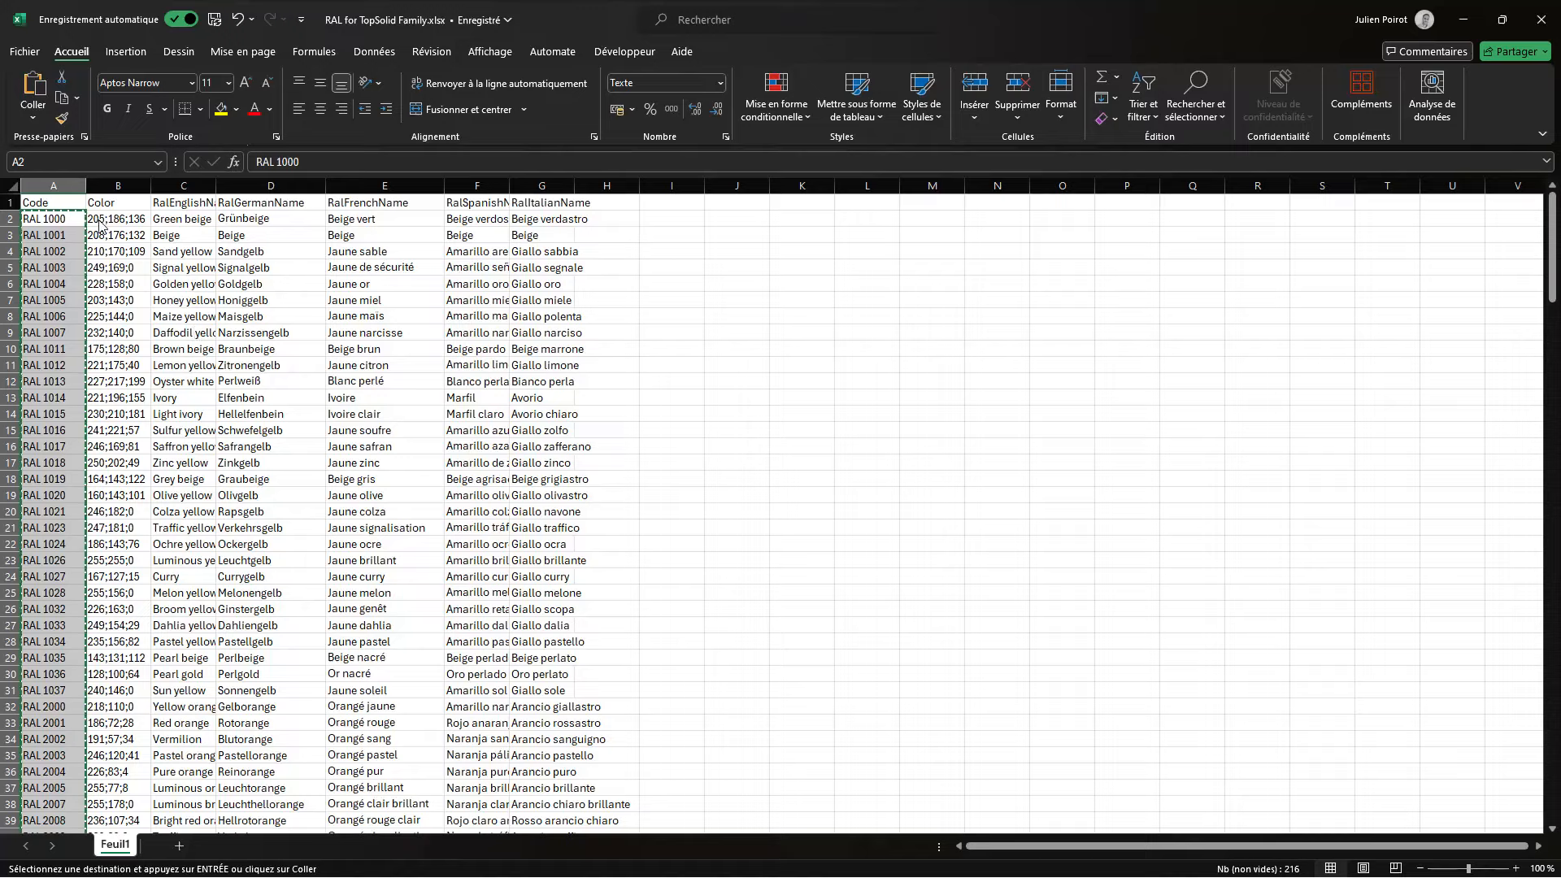
{"action": "left_click", "coordinate": [99, 225]}
{"action": "scroll", "coordinate": [180, 473], "scroll_direction": "down", "scroll_amount": 20}
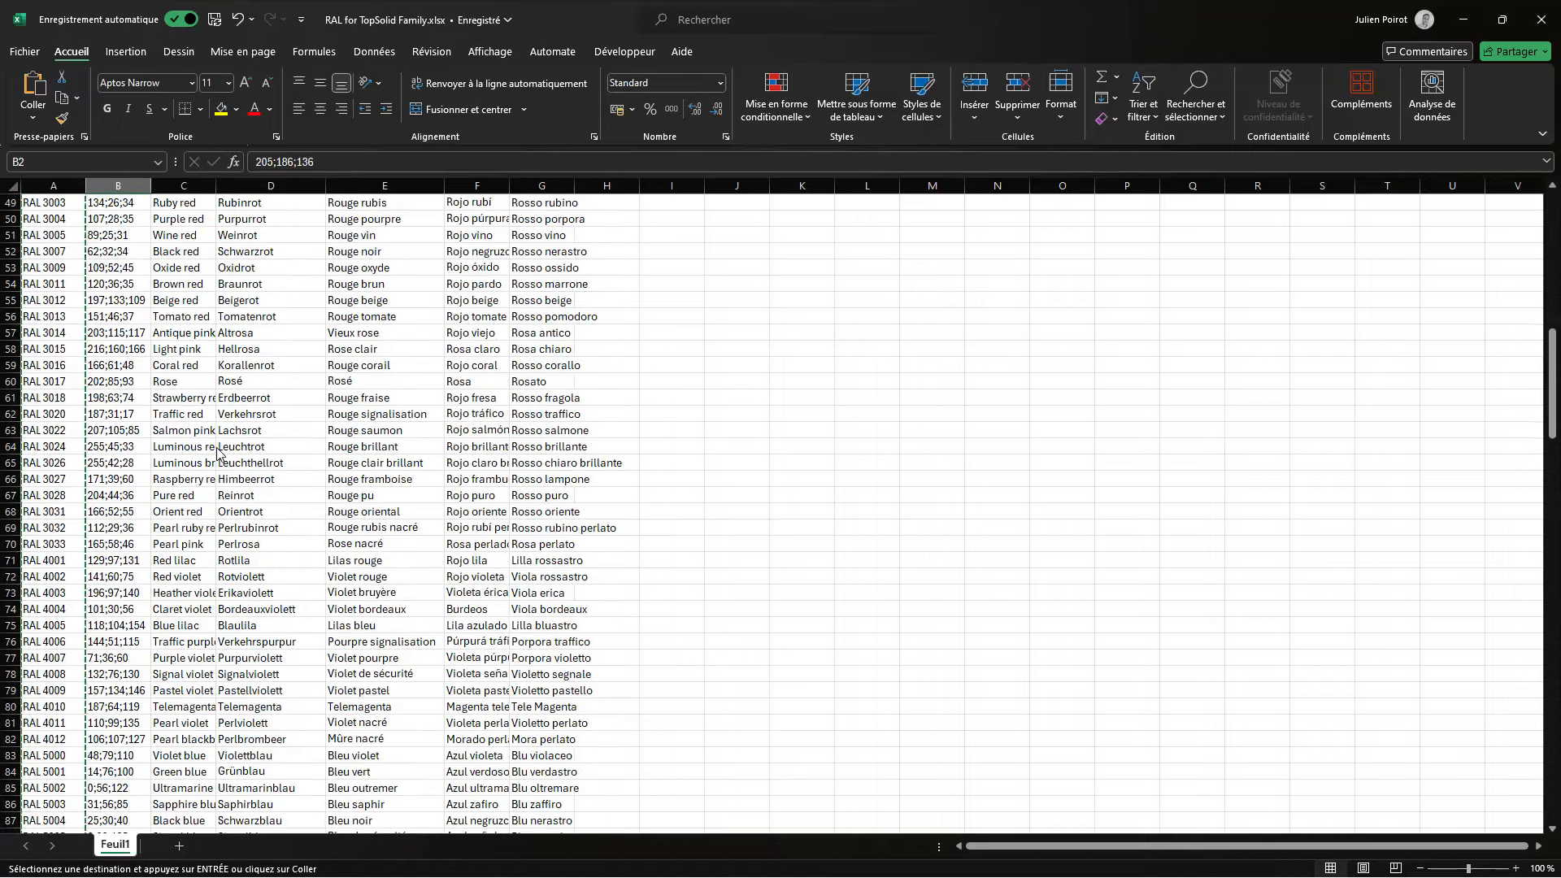
{"action": "scroll", "coordinate": [210, 480], "scroll_direction": "up", "scroll_amount": 9}
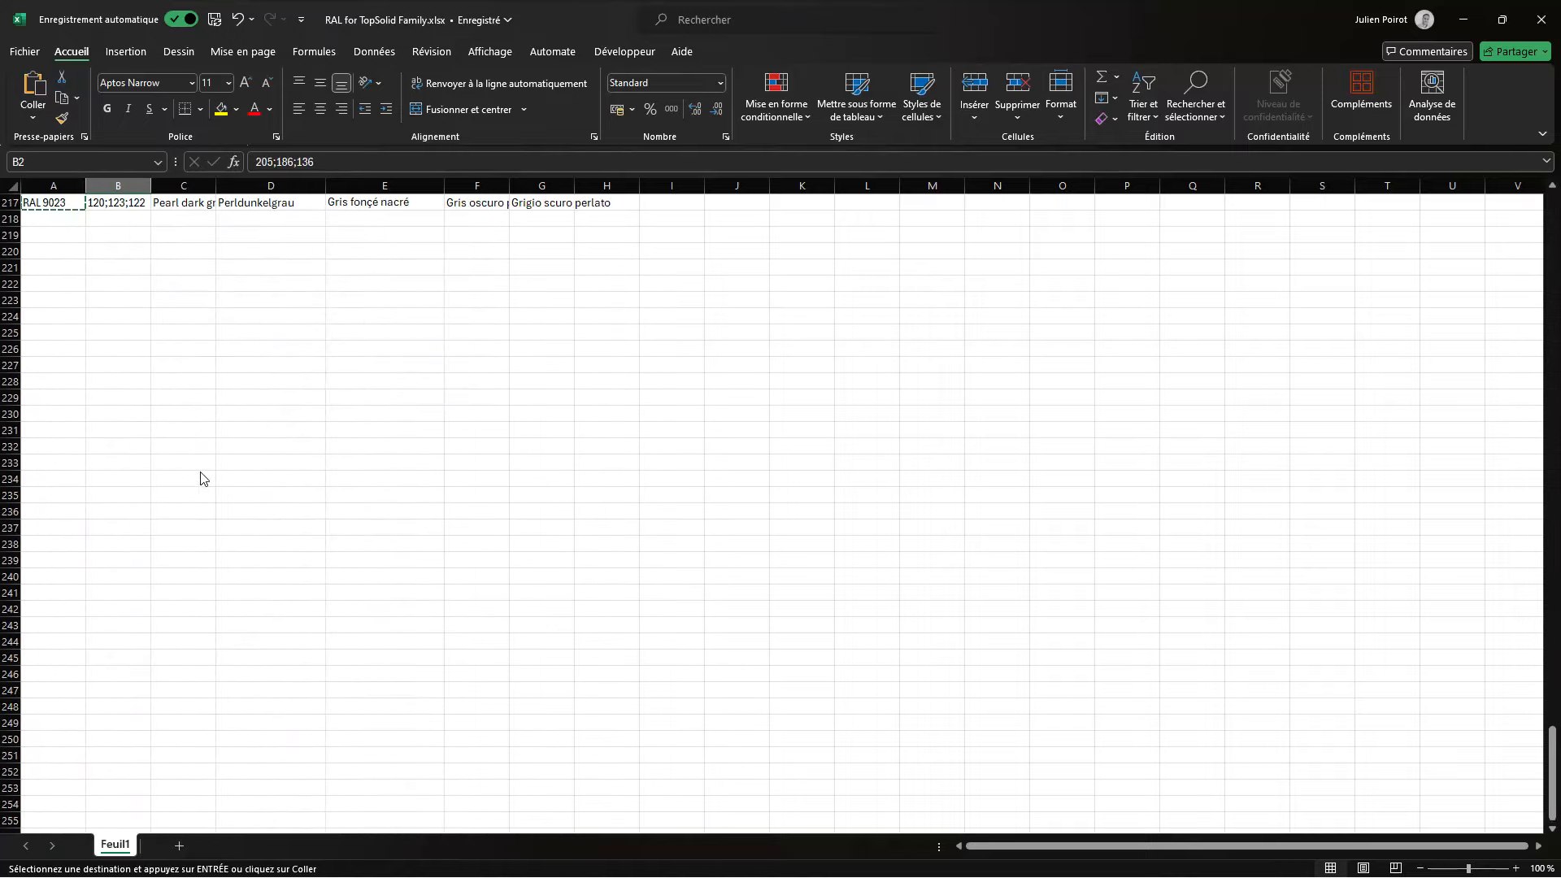
{"action": "left_click", "coordinate": [124, 498], "text": "shift"}
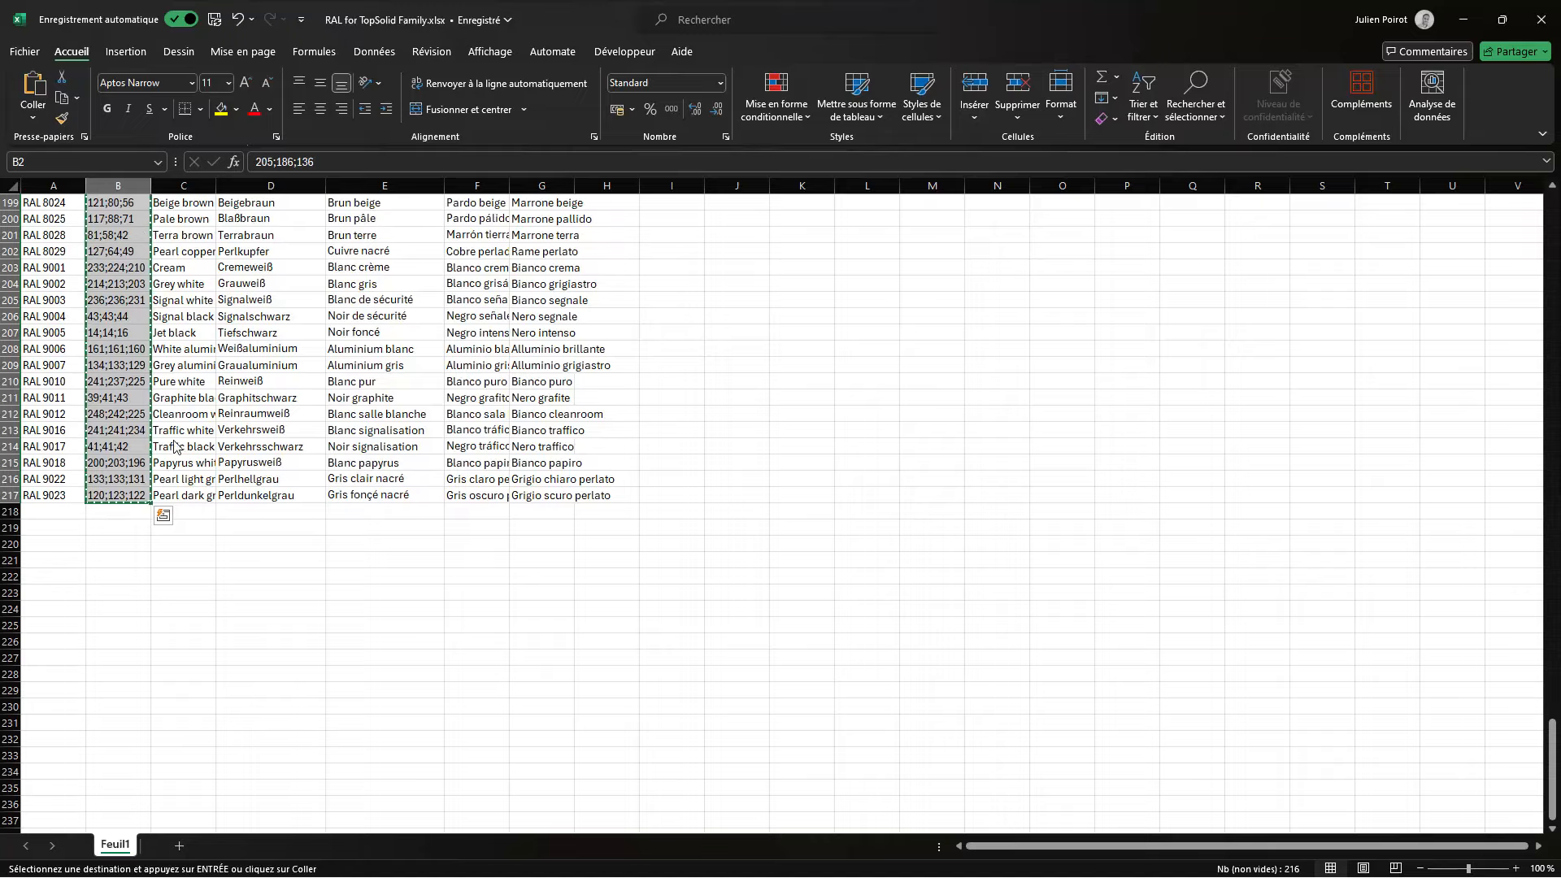
{"action": "key", "text": "alt+Tab"}
{"action": "left_click", "coordinate": [120, 218]}
{"action": "key", "text": "ctrl+v"}
- Copy all French colour names from the RalFrenchName column of RAL for TopSolid Family.xlsx into Classeur1, starting at cell C2
{"action": "key", "text": "alt+Tab"}
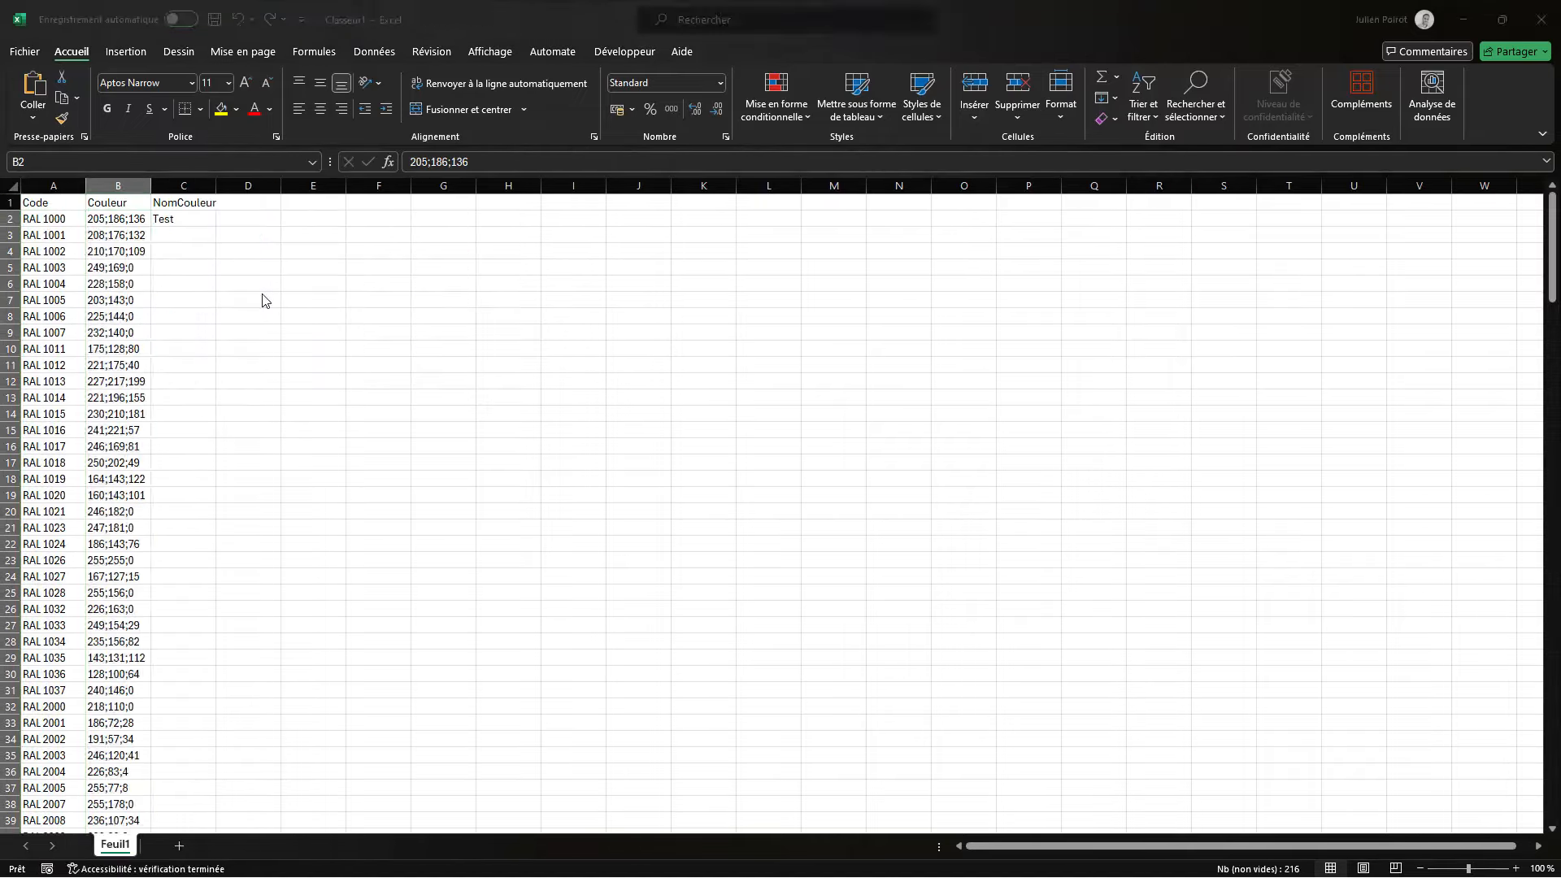
{"action": "scroll", "coordinate": [333, 364], "scroll_direction": "up", "scroll_amount": 20}
{"action": "scroll", "coordinate": [338, 368], "scroll_direction": "up", "scroll_amount": 20}
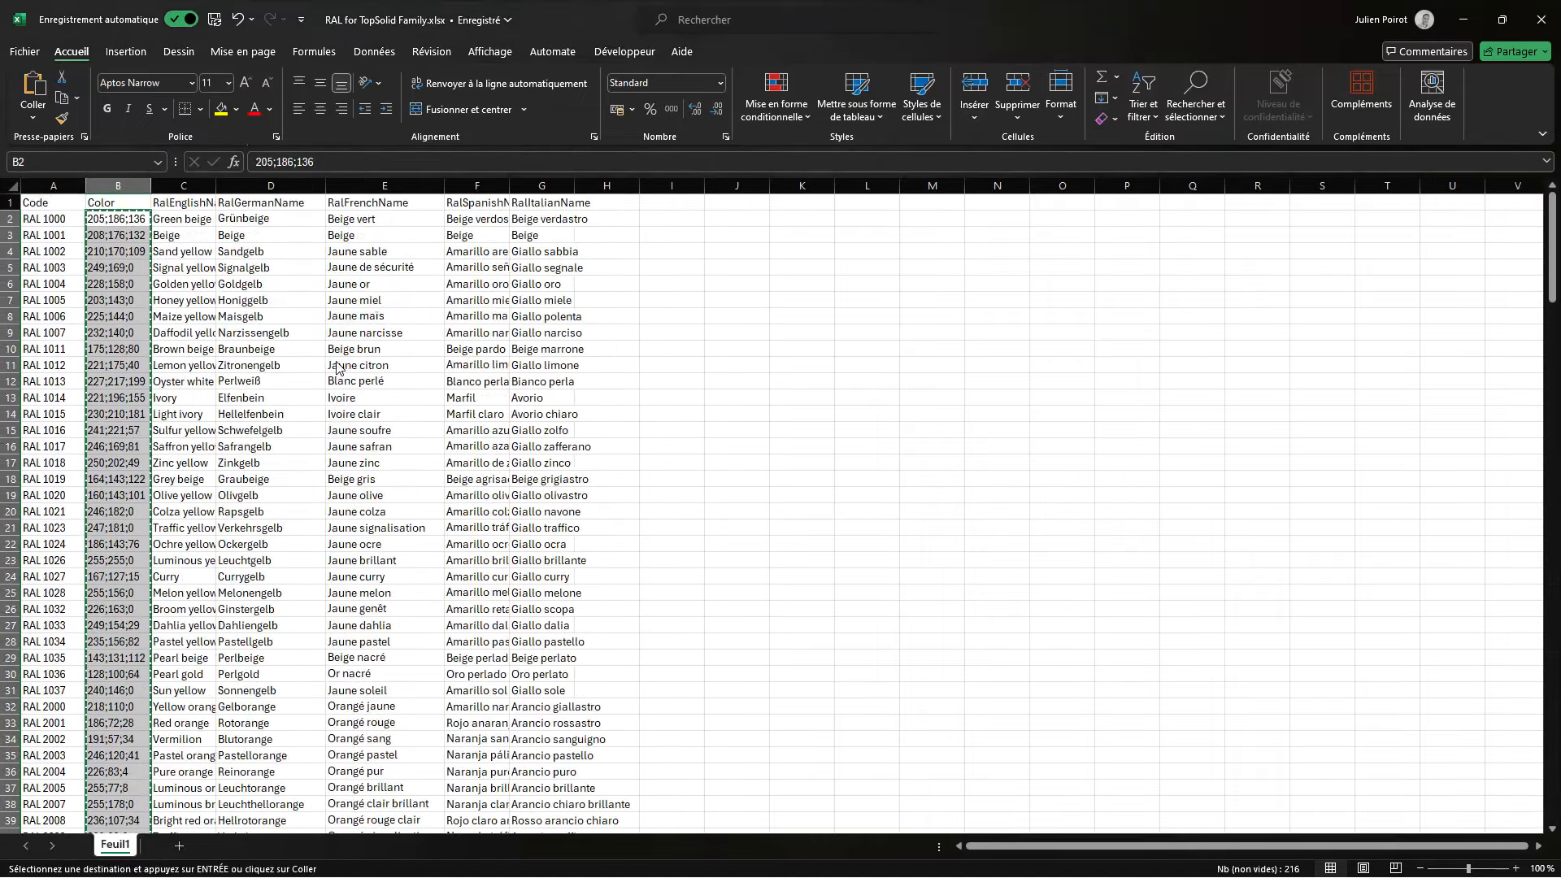
{"action": "left_click", "coordinate": [383, 220]}
{"action": "scroll", "coordinate": [383, 243], "scroll_direction": "down", "scroll_amount": 20}
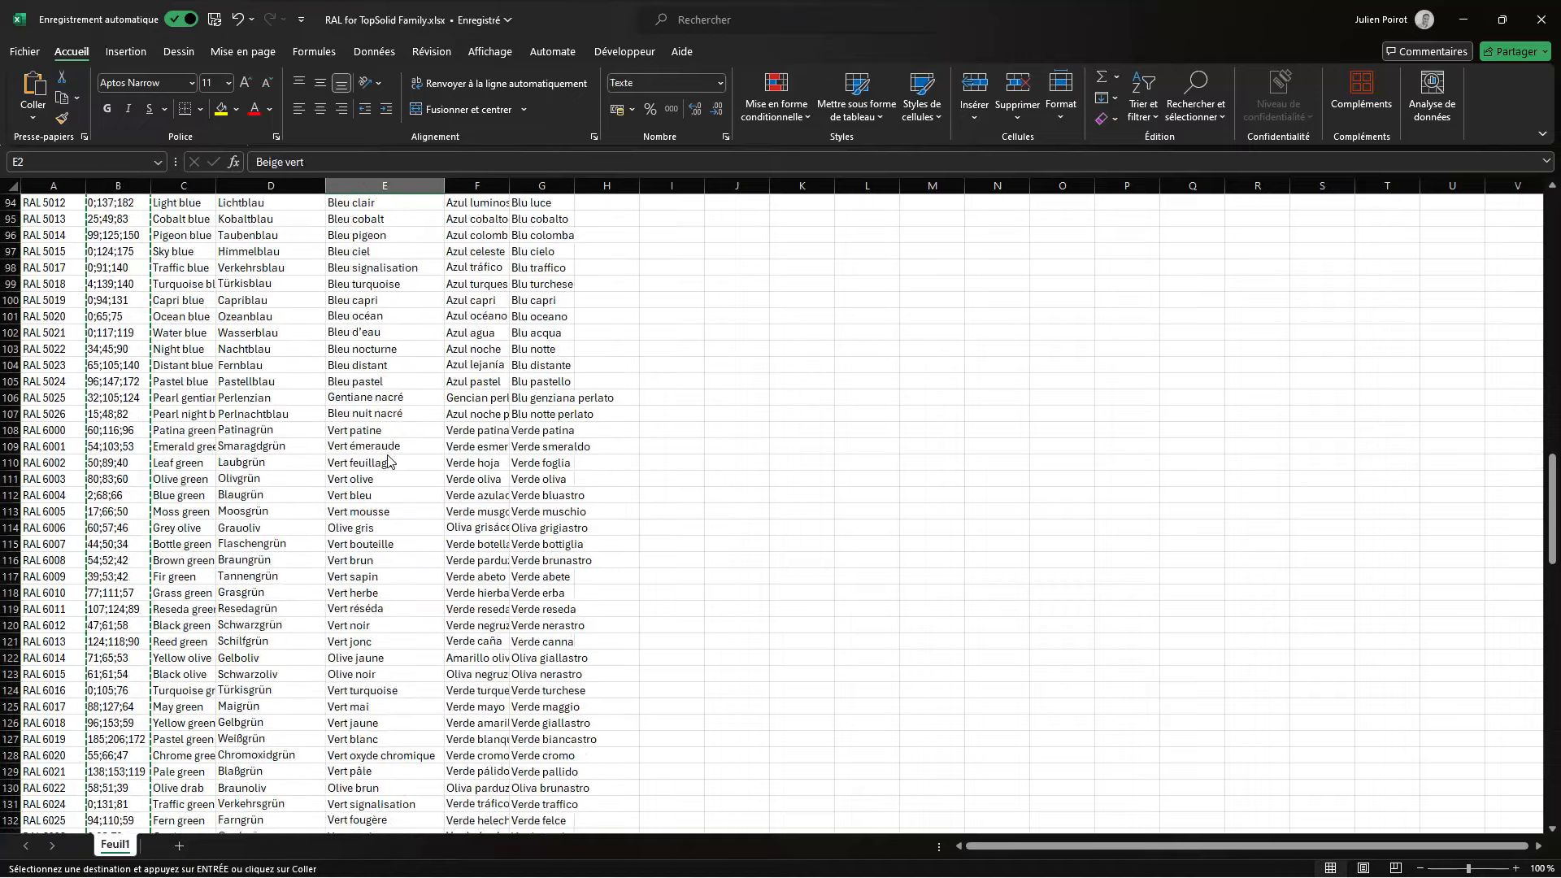
{"action": "left_click", "coordinate": [368, 448], "text": "shift"}
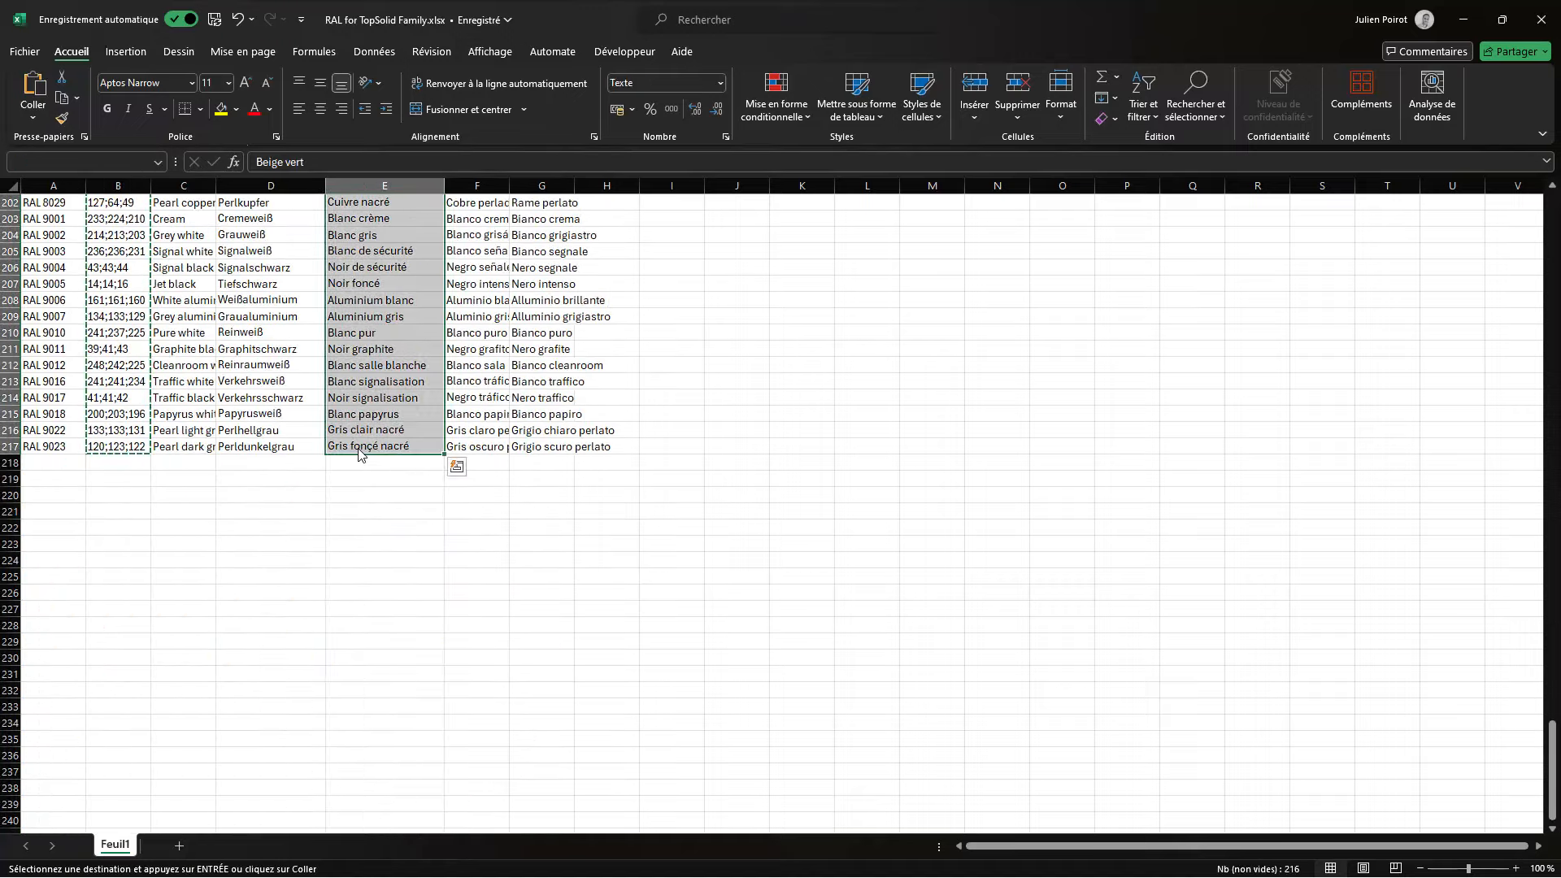
{"action": "key", "text": "ctrl+c"}
{"action": "key", "text": "alt+Tab"}
{"action": "left_click", "coordinate": [170, 220]}
{"action": "key", "text": "ctrl+v"}
{"action": "left_click", "coordinate": [328, 314]}
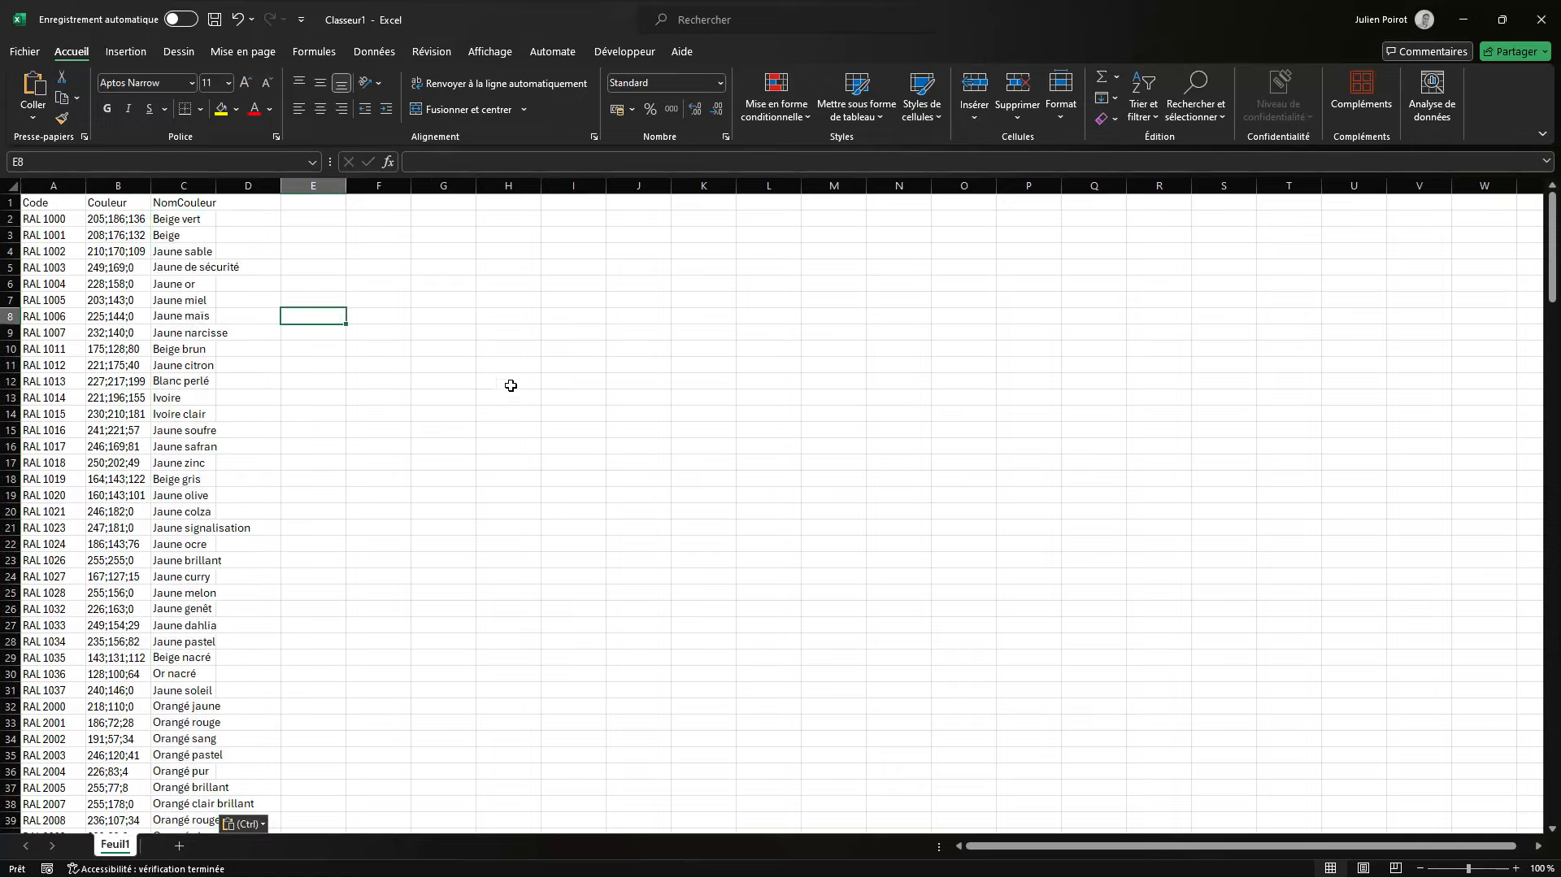
- Return to TopSolid, import the rows of Classeur1 into the family table and validate the Excel link
{"action": "left_click", "coordinate": [1464, 20]}
{"action": "left_click", "coordinate": [1463, 20]}
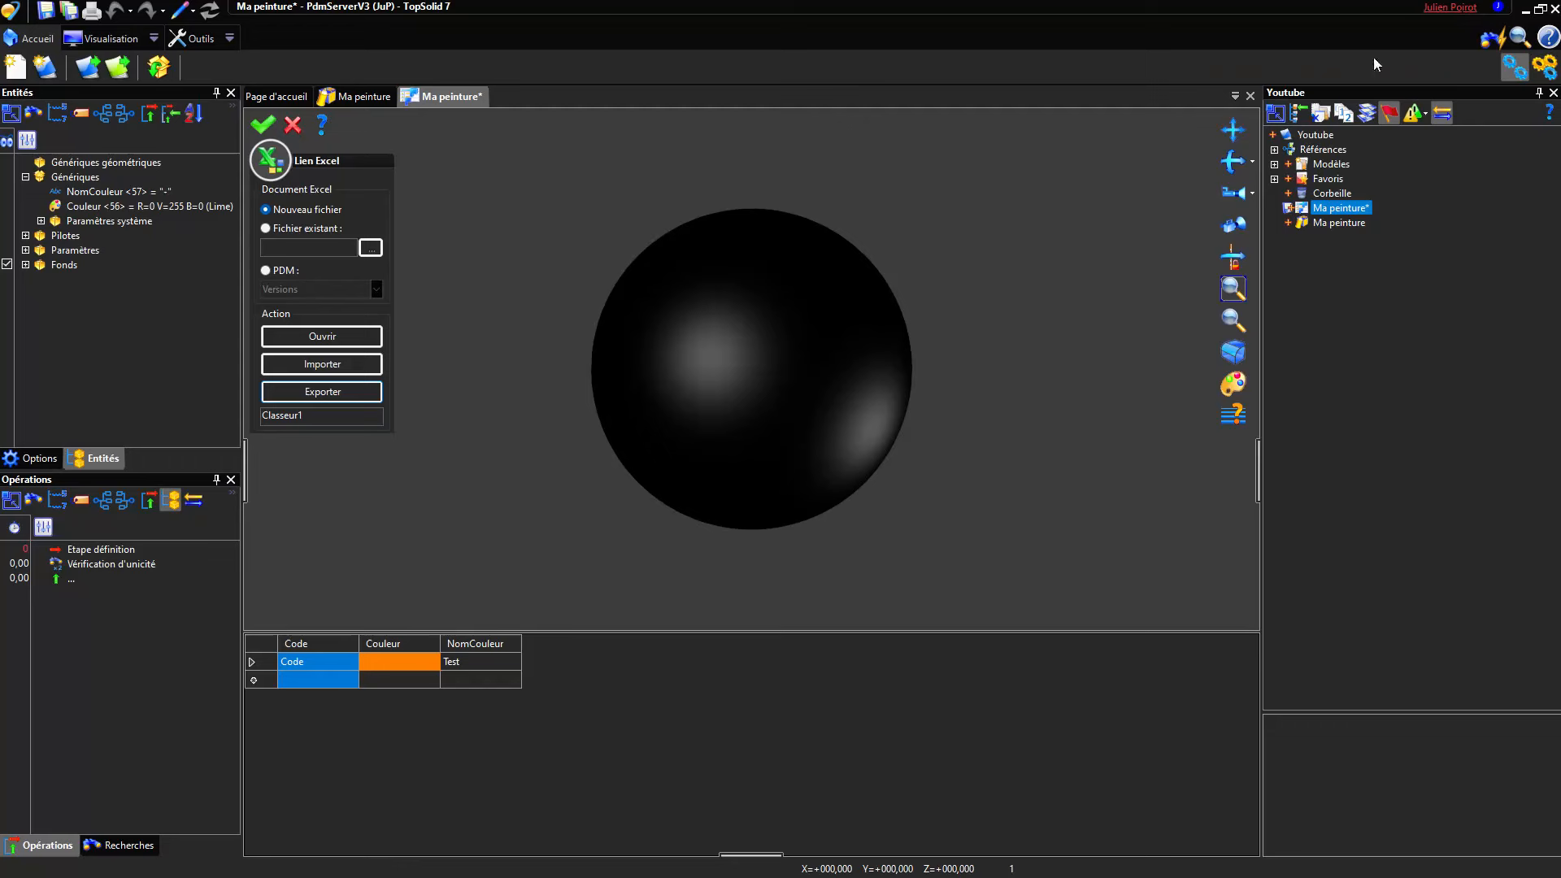
{"action": "left_click", "coordinate": [307, 367]}
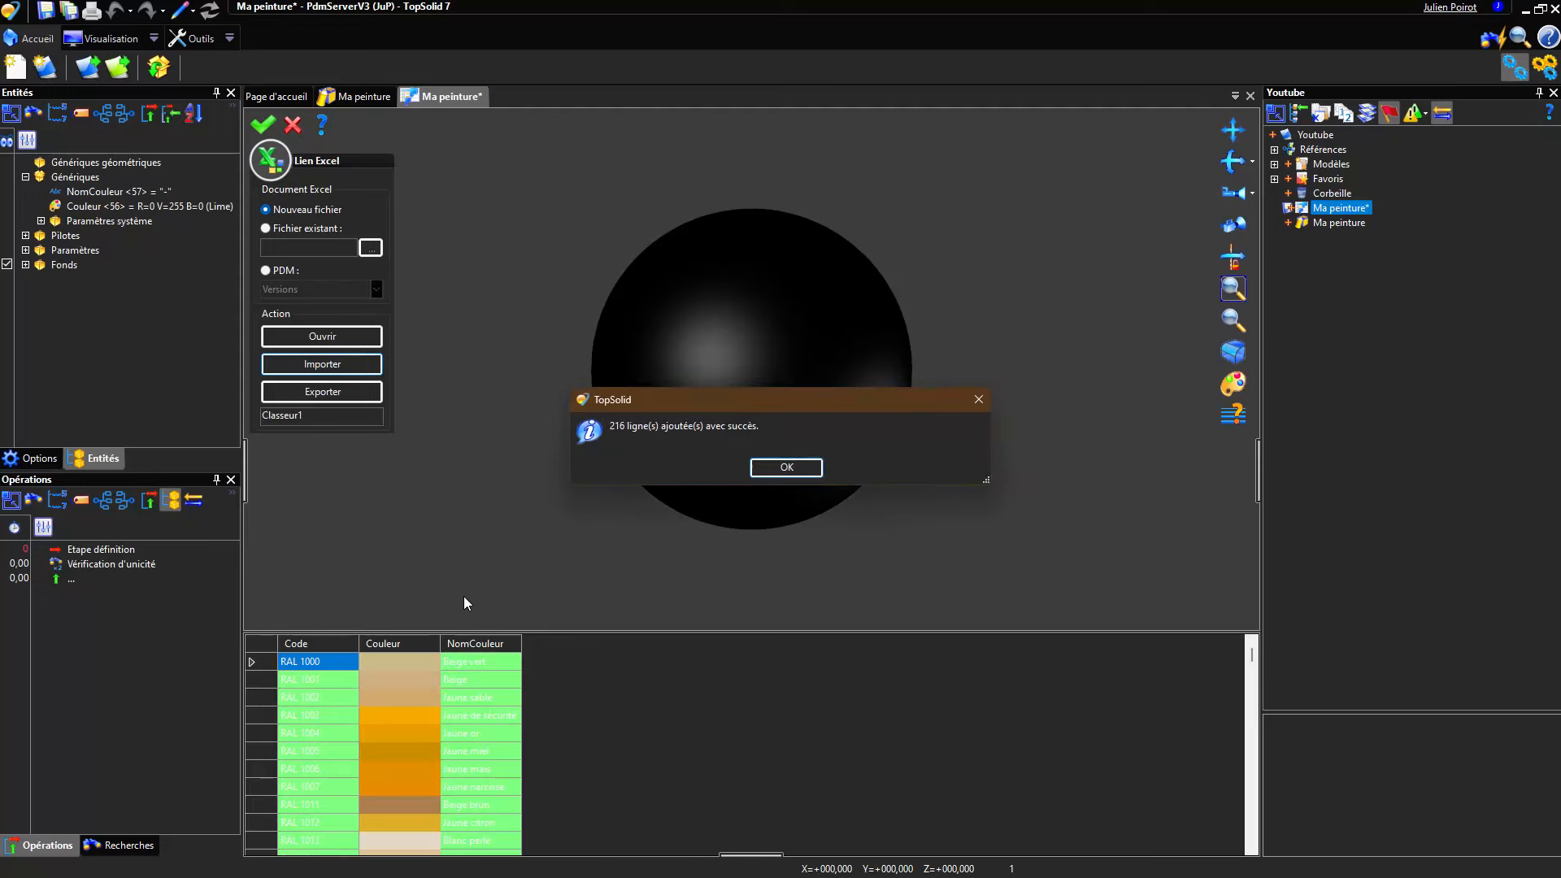
{"action": "left_click", "coordinate": [786, 467]}
{"action": "scroll", "coordinate": [471, 694], "scroll_direction": "down", "scroll_amount": 20}
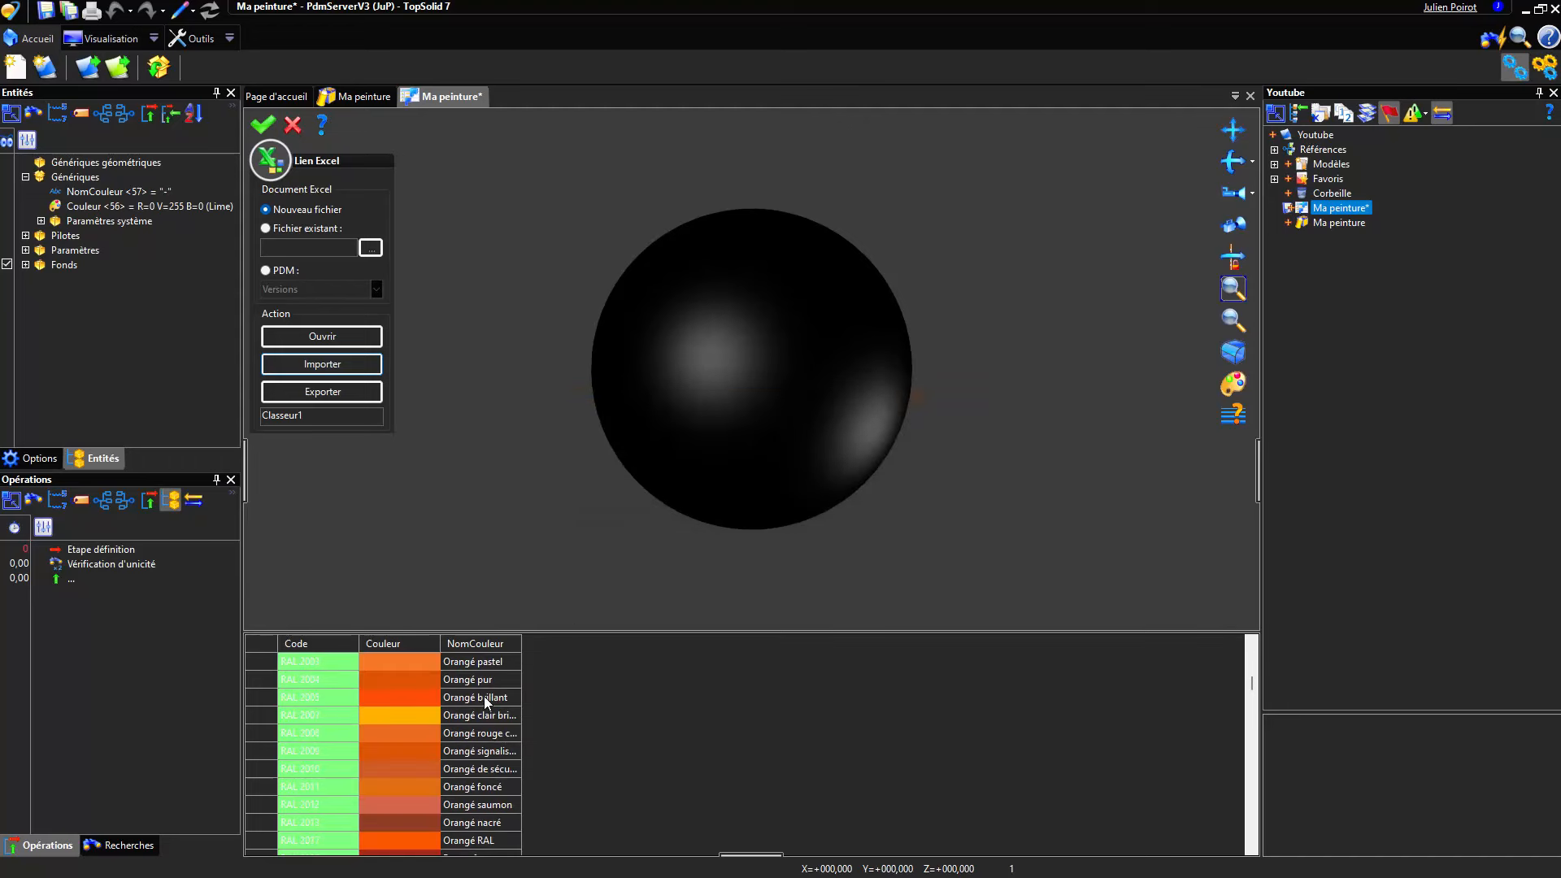
{"action": "scroll", "coordinate": [489, 695], "scroll_direction": "up", "scroll_amount": 20}
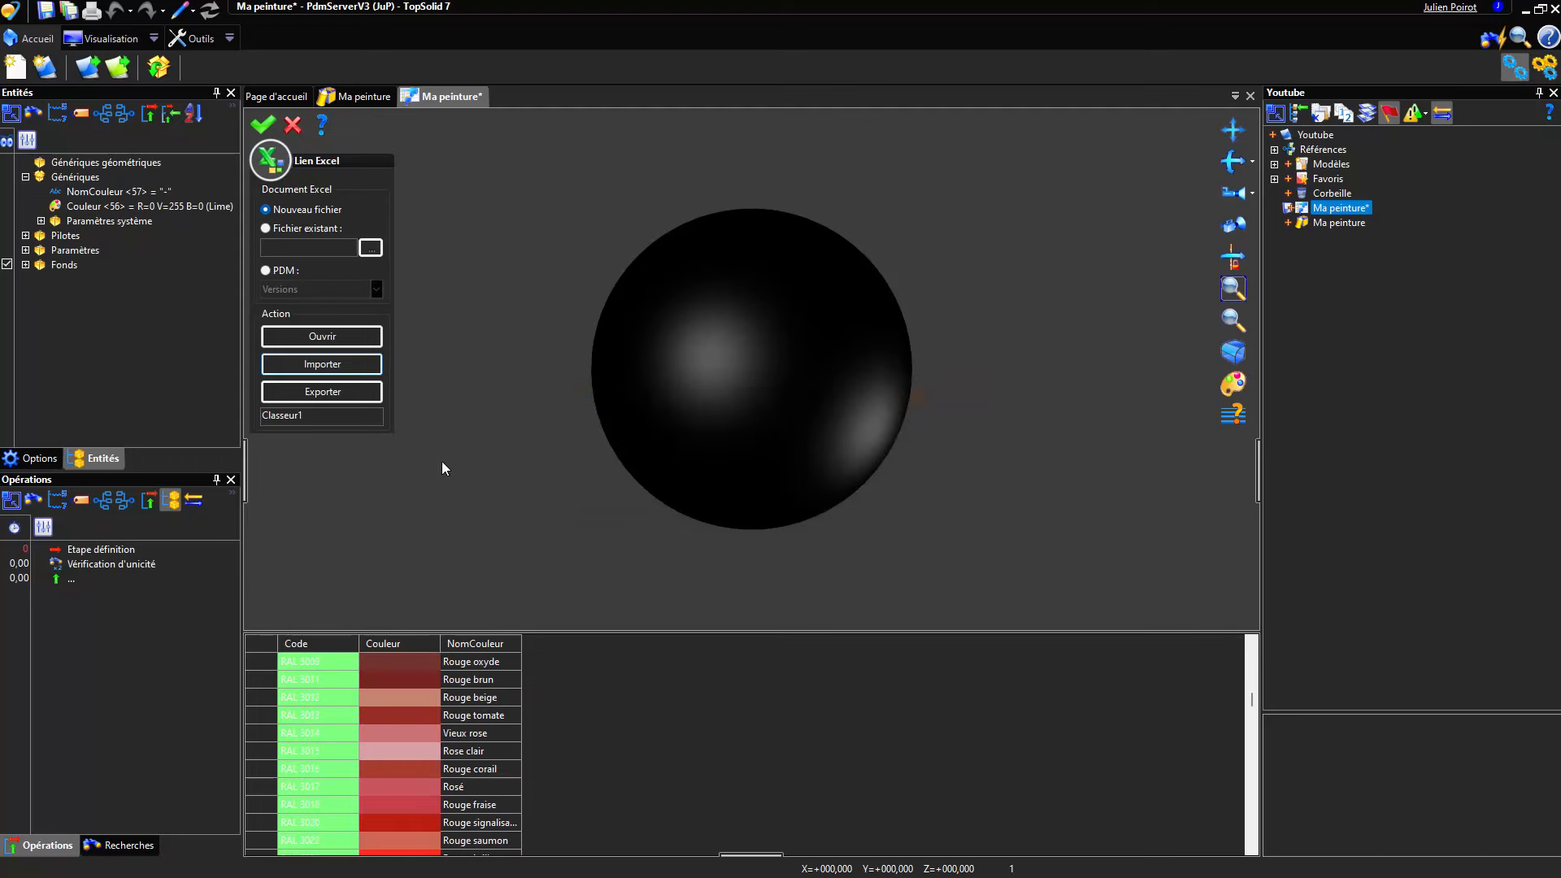
{"action": "left_click", "coordinate": [264, 127]}
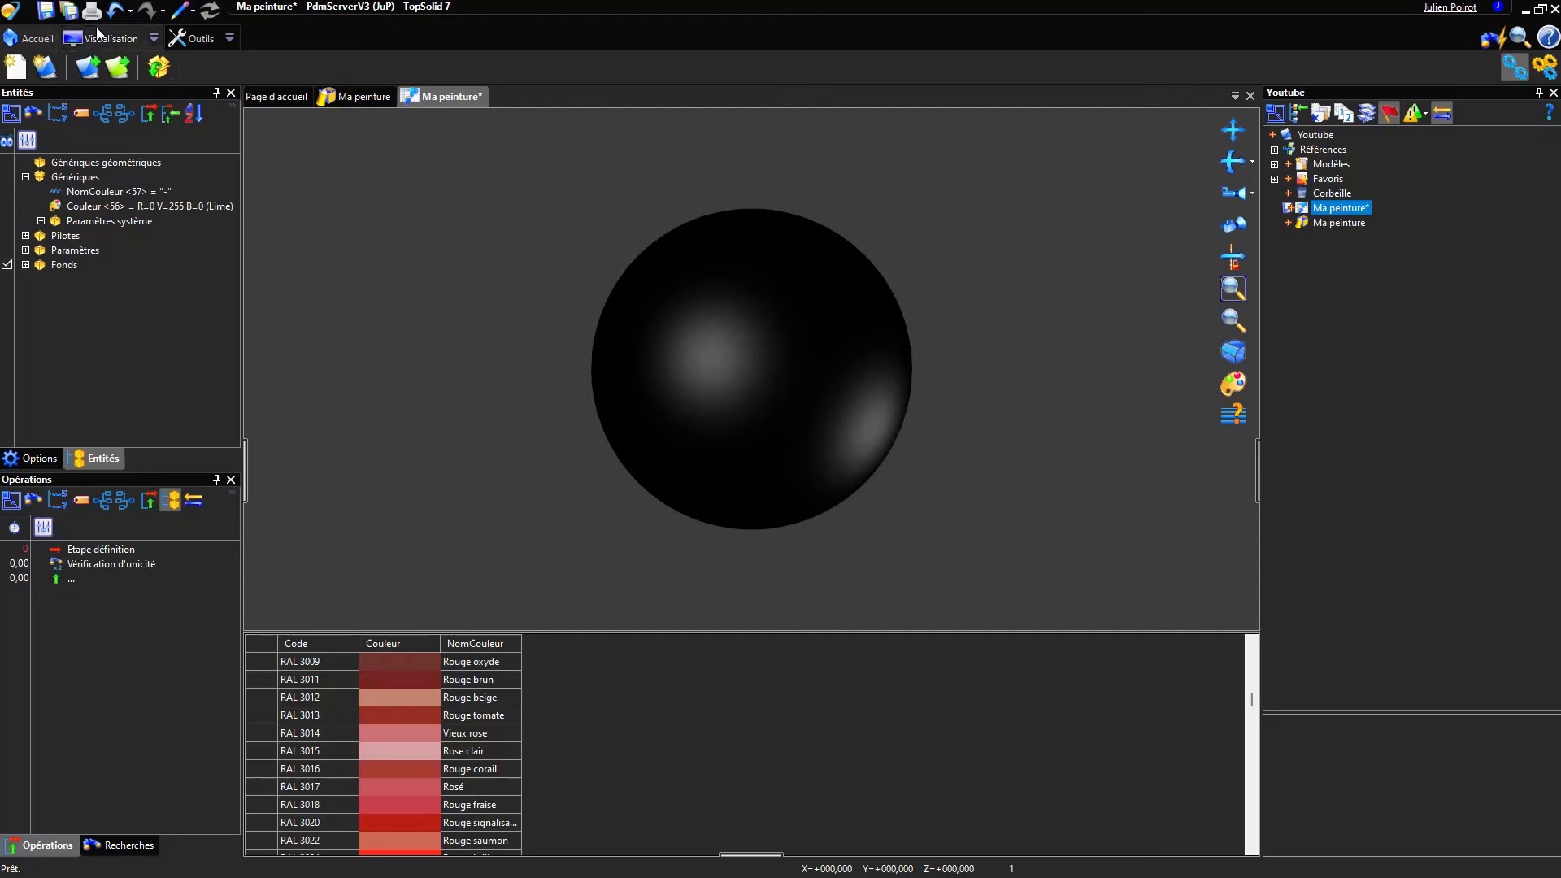
- Create a new part document in the Youtube project and add a flat rectangular block to it
{"action": "right_click", "coordinate": [1304, 138]}
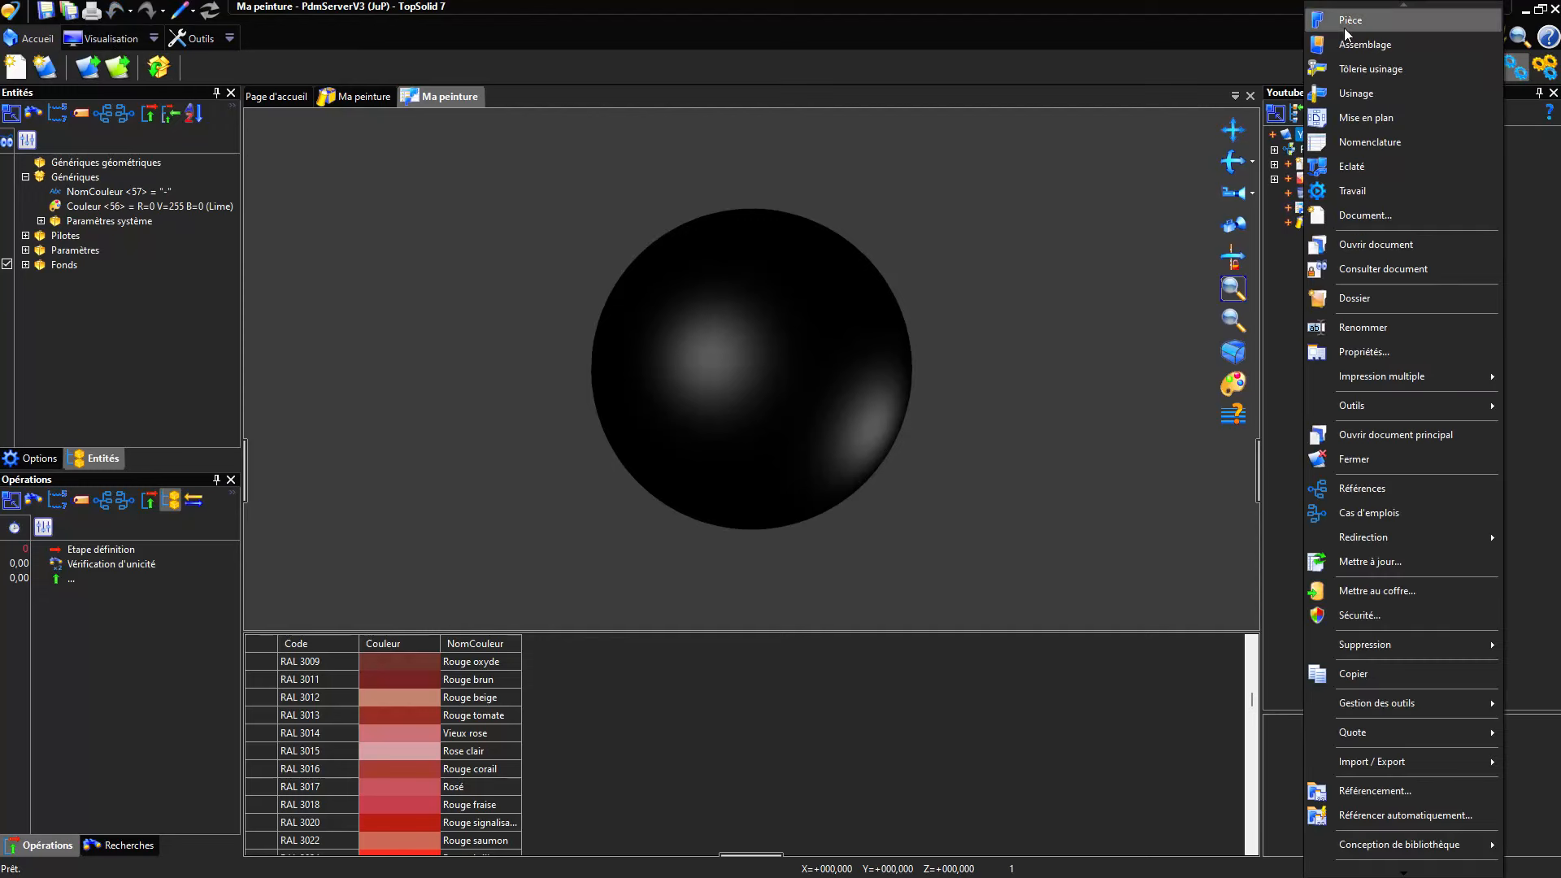
{"action": "left_click", "coordinate": [1343, 21]}
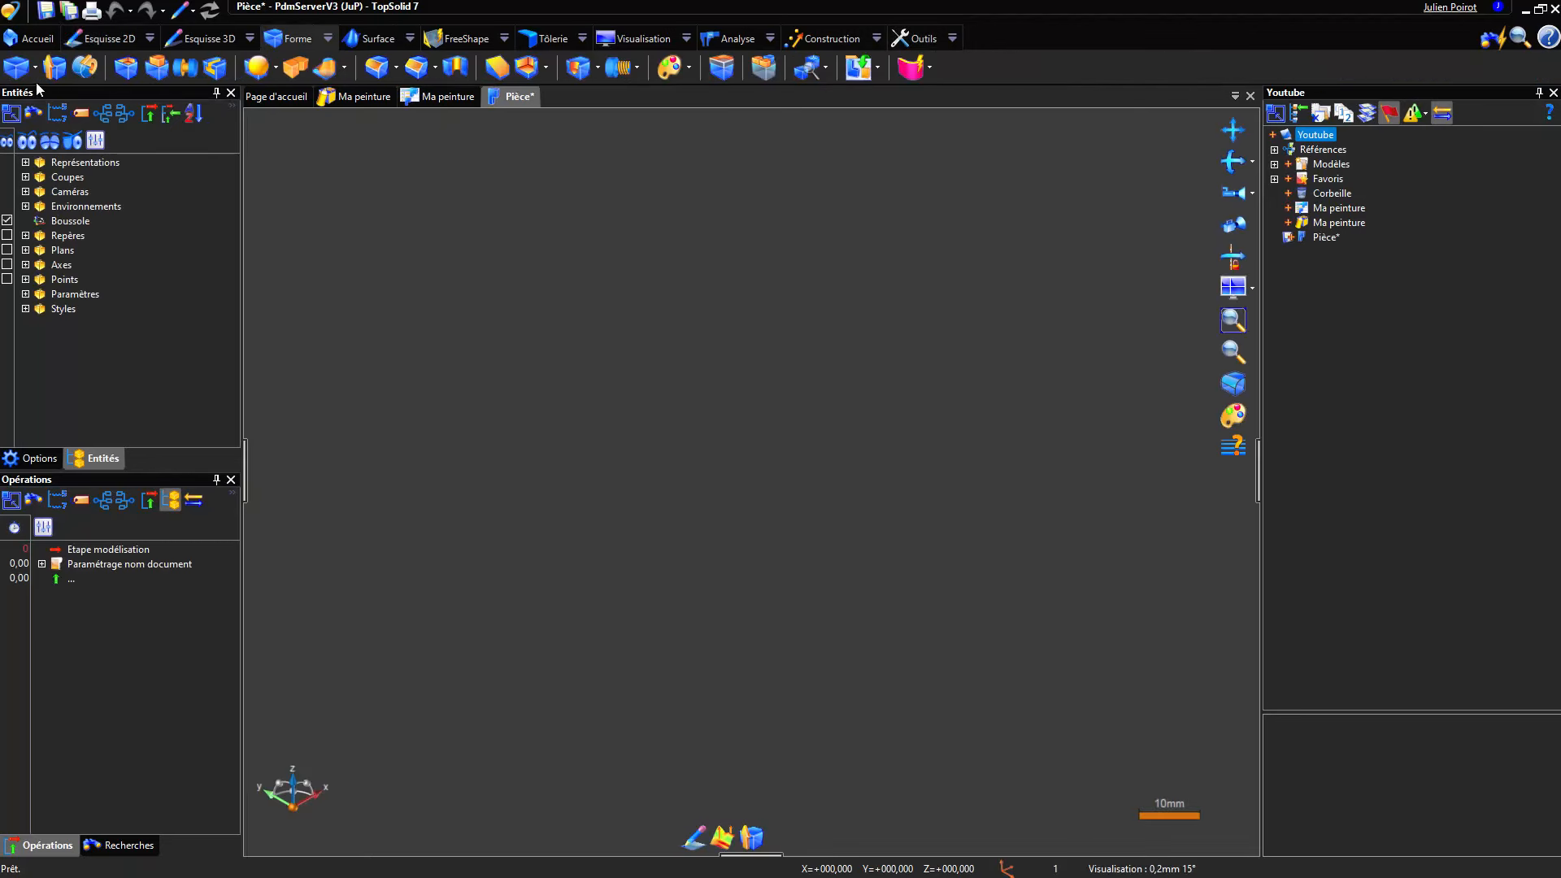
{"action": "right_click", "coordinate": [694, 260]}
{"action": "left_click", "coordinate": [711, 263]}
- Set the part's display to a realistic rendering
{"action": "left_click", "coordinate": [1233, 384]}
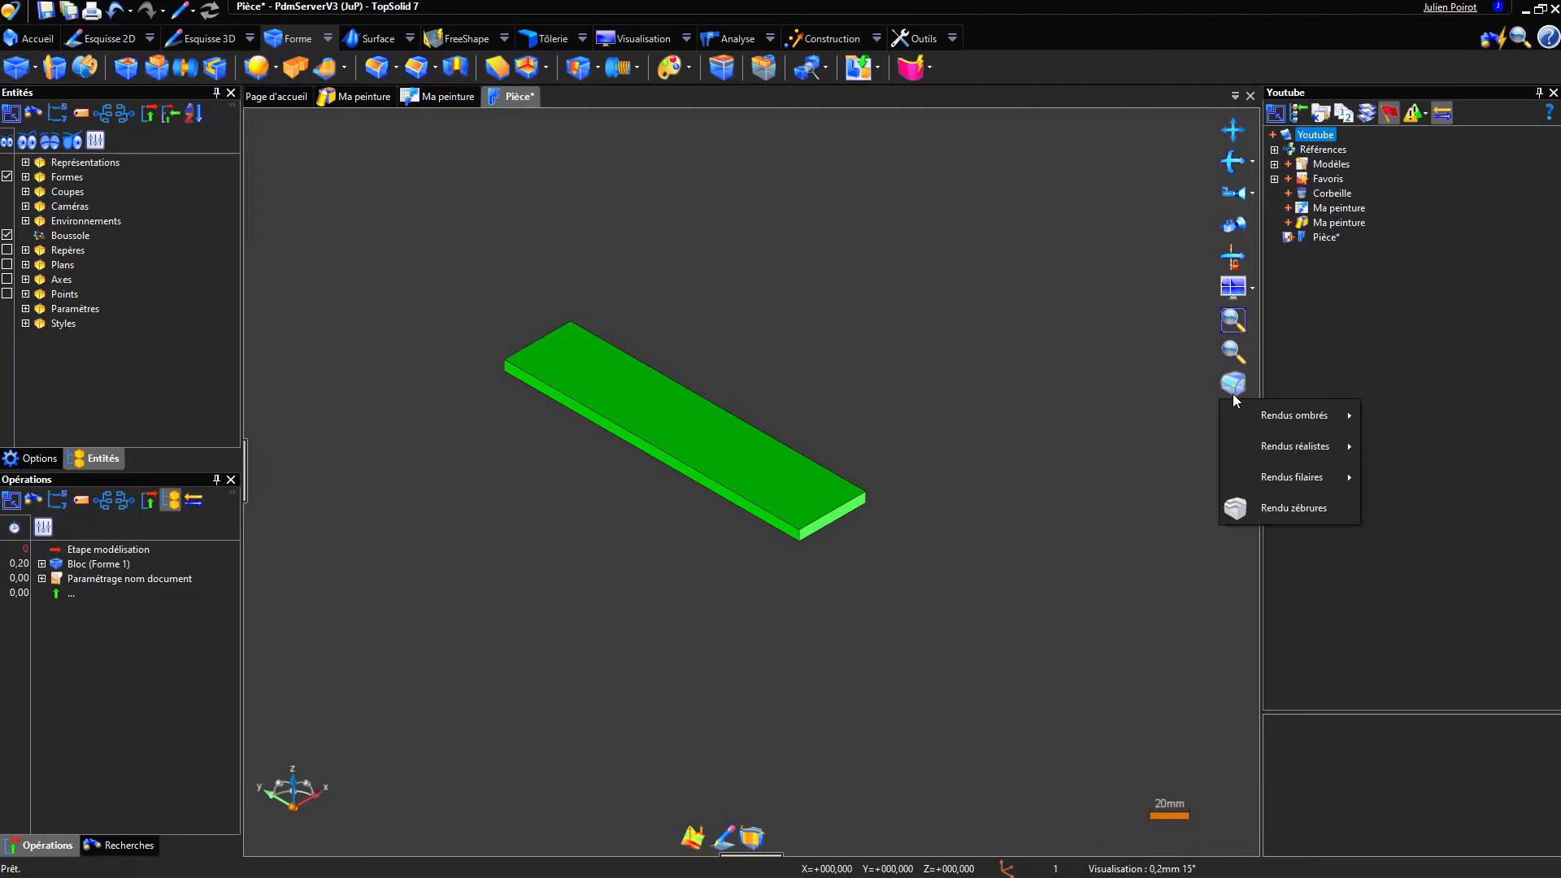
{"action": "mouse_move", "coordinate": [1247, 453]}
{"action": "left_click", "coordinate": [1166, 447]}
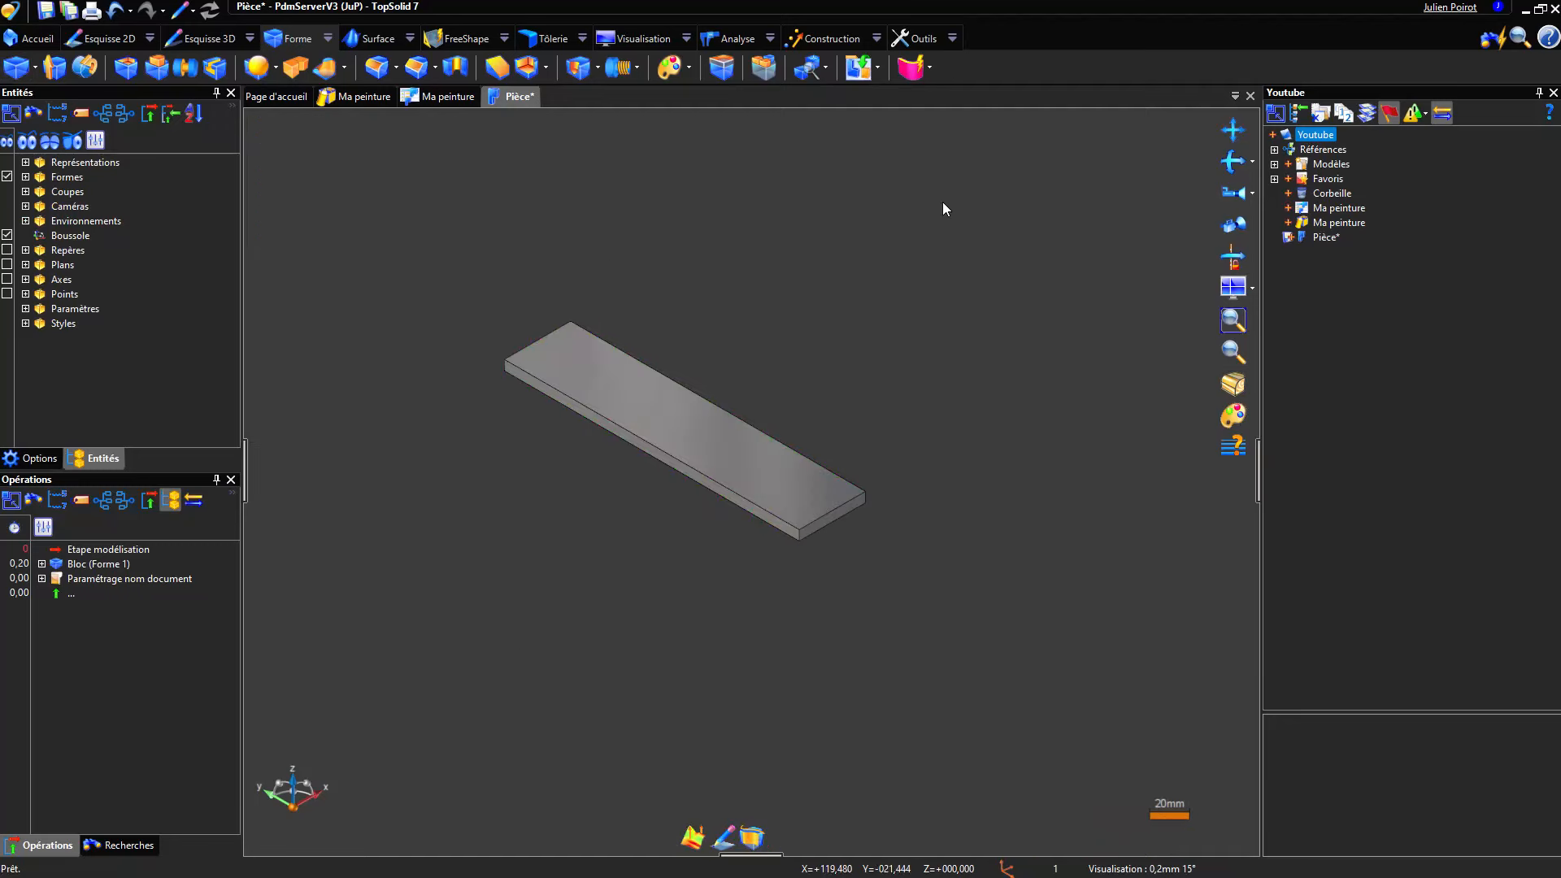
- Try to assign the Ma peinture family, category Non classifié, as the part's coating
{"action": "left_click", "coordinate": [952, 39]}
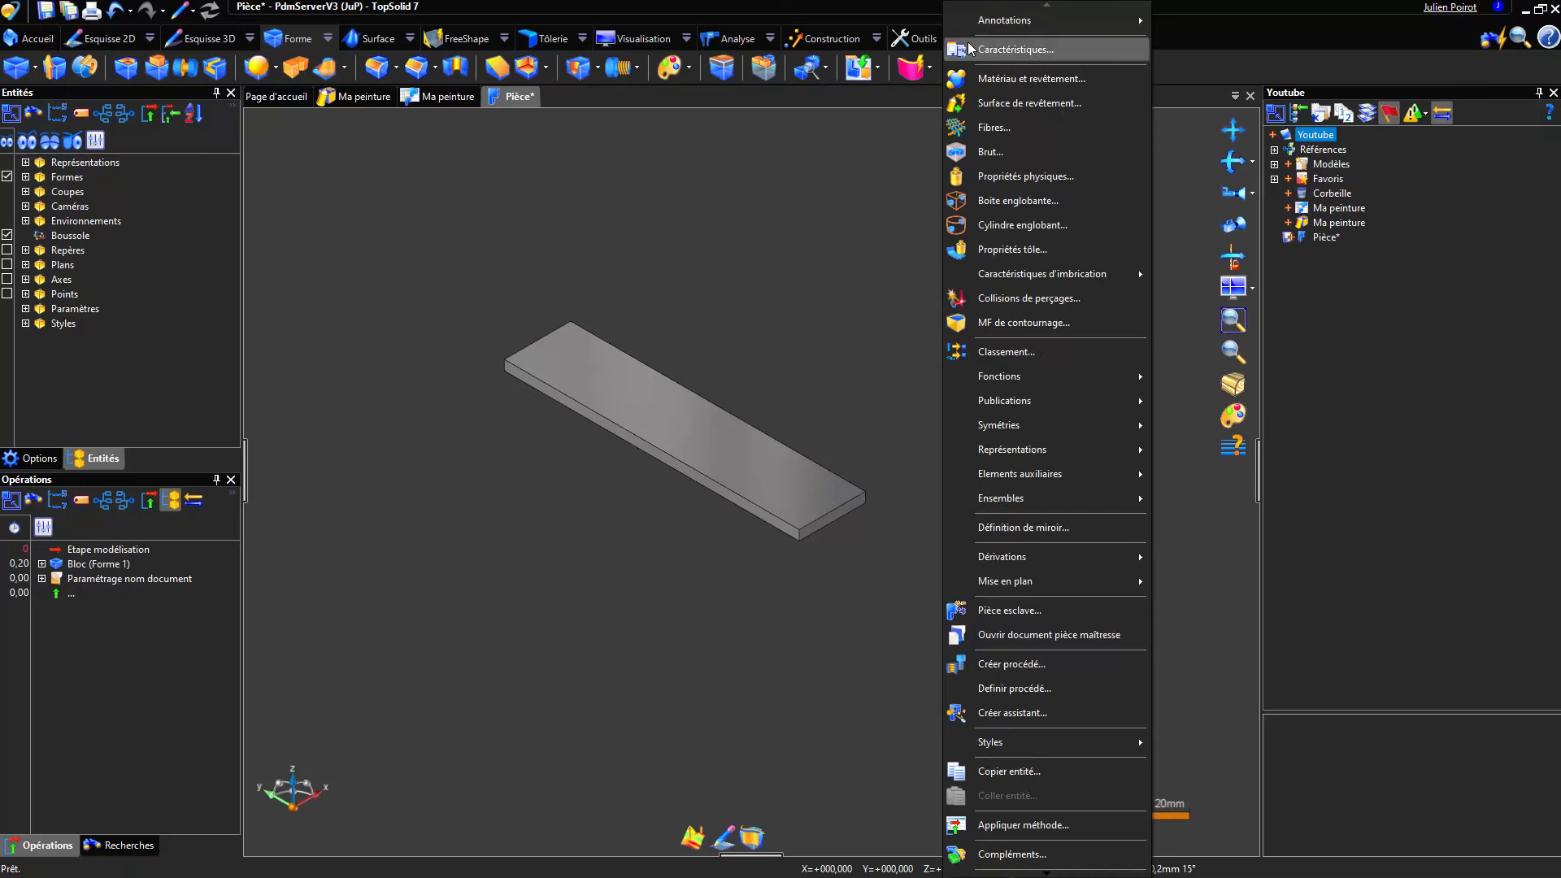
{"action": "left_click", "coordinate": [1082, 79]}
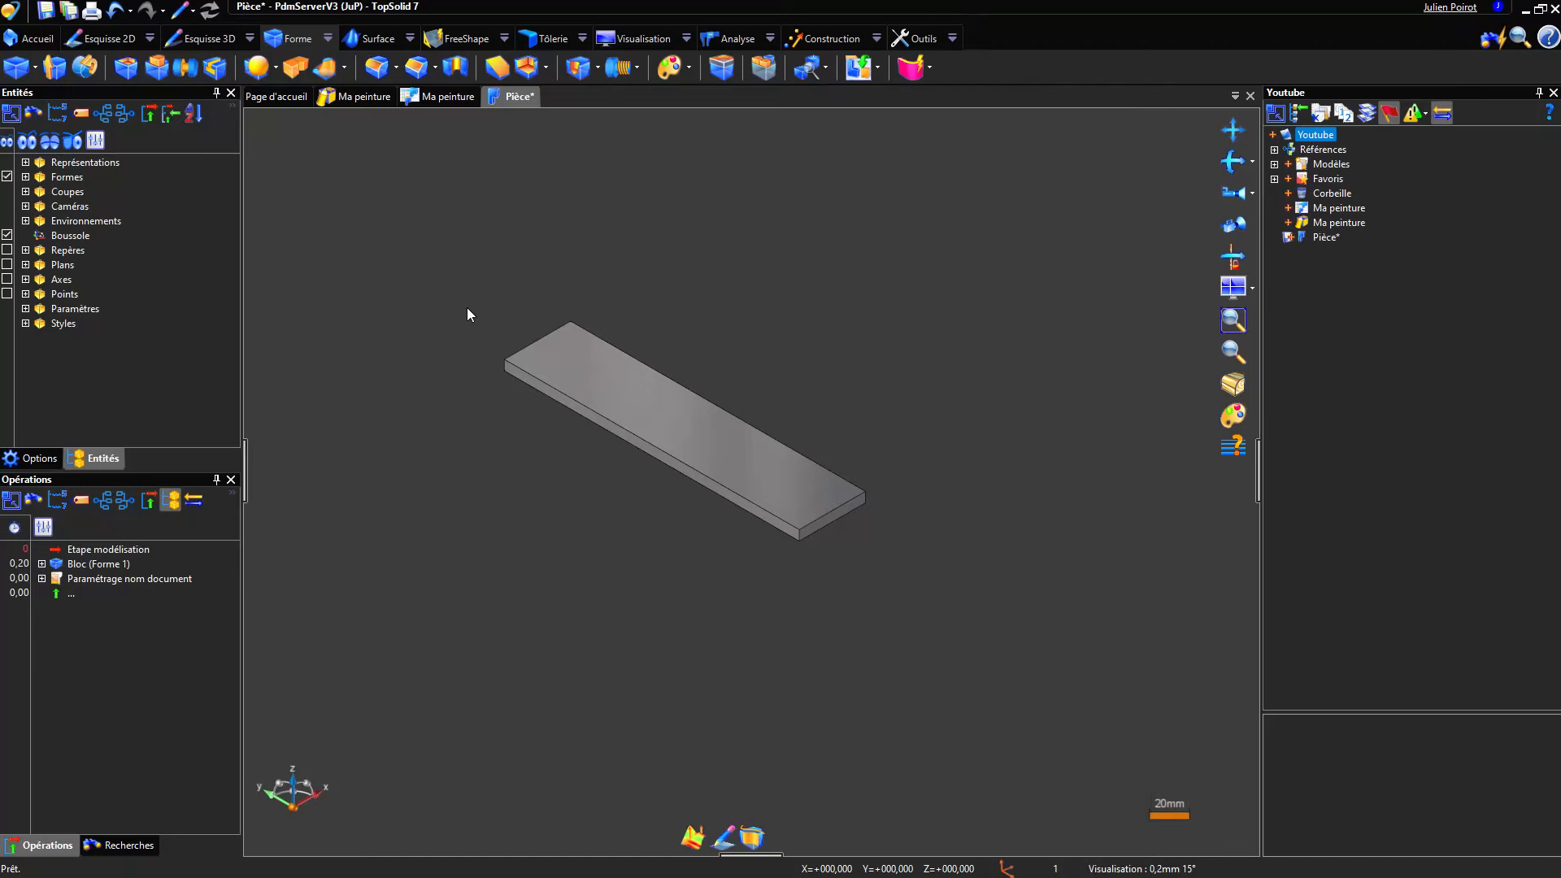
{"action": "left_click", "coordinate": [310, 399]}
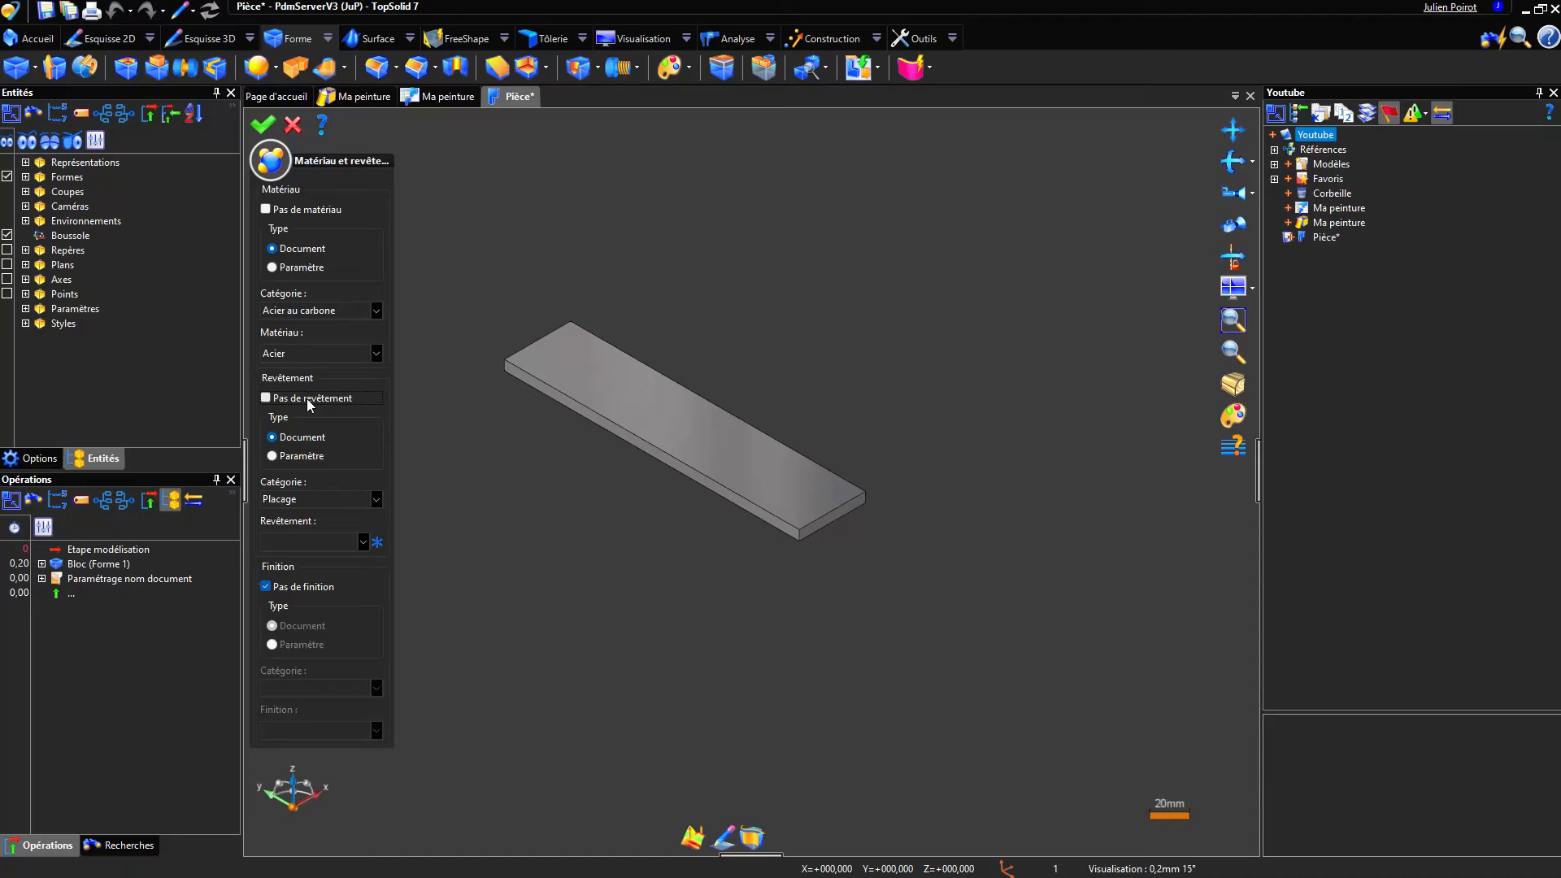
{"action": "left_click", "coordinate": [376, 499]}
{"action": "left_click", "coordinate": [328, 544]}
{"action": "left_click", "coordinate": [363, 542]}
{"action": "left_click_drag", "start_coordinate": [392, 192], "coordinate": [392, 370]}
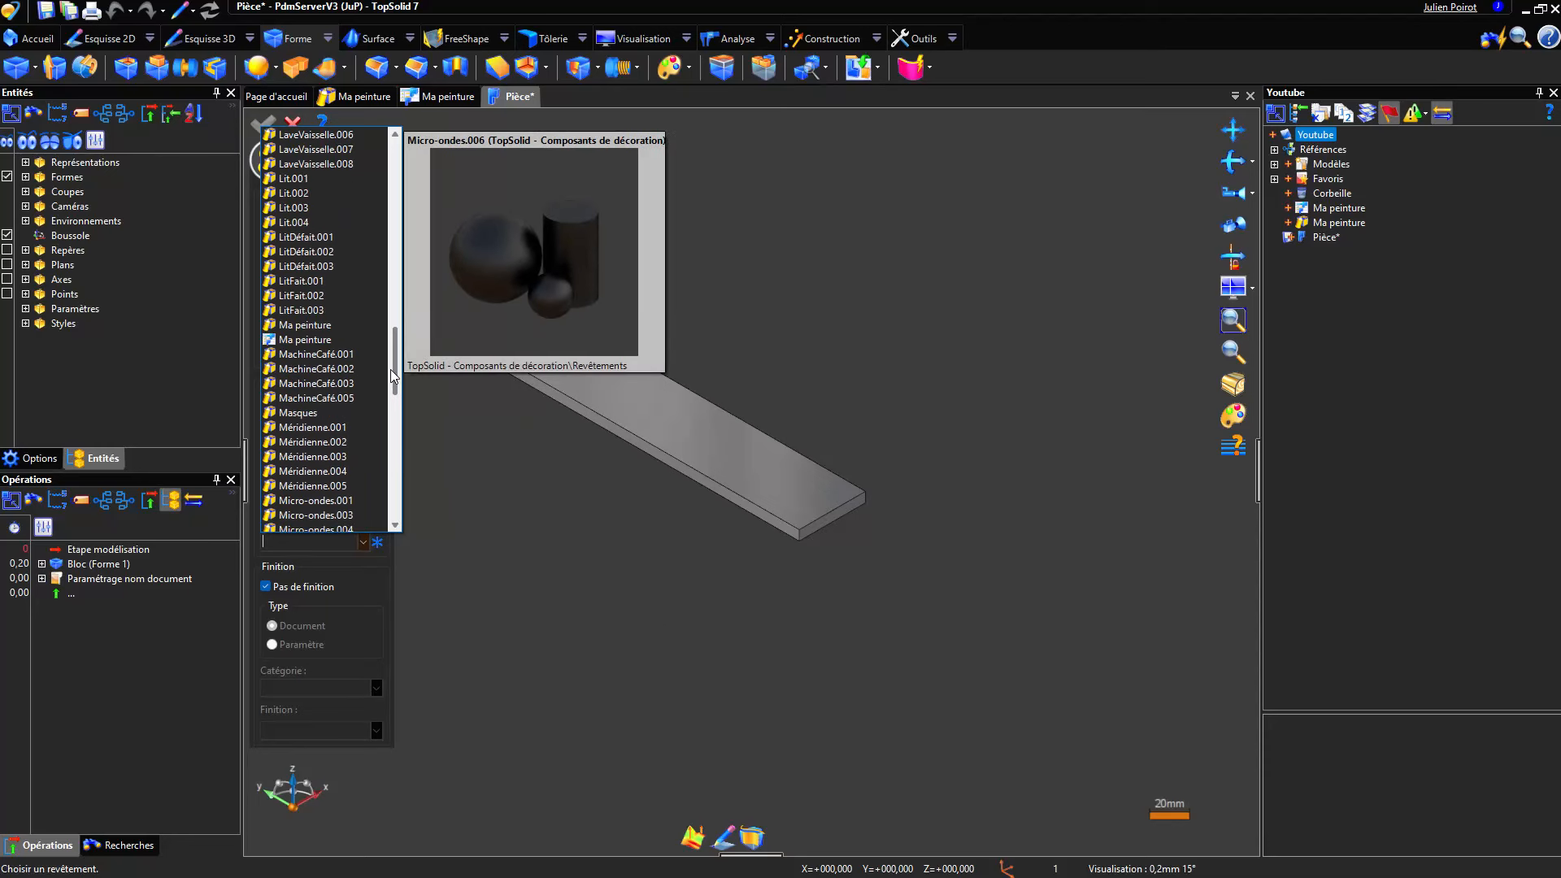
{"action": "left_click", "coordinate": [309, 340]}
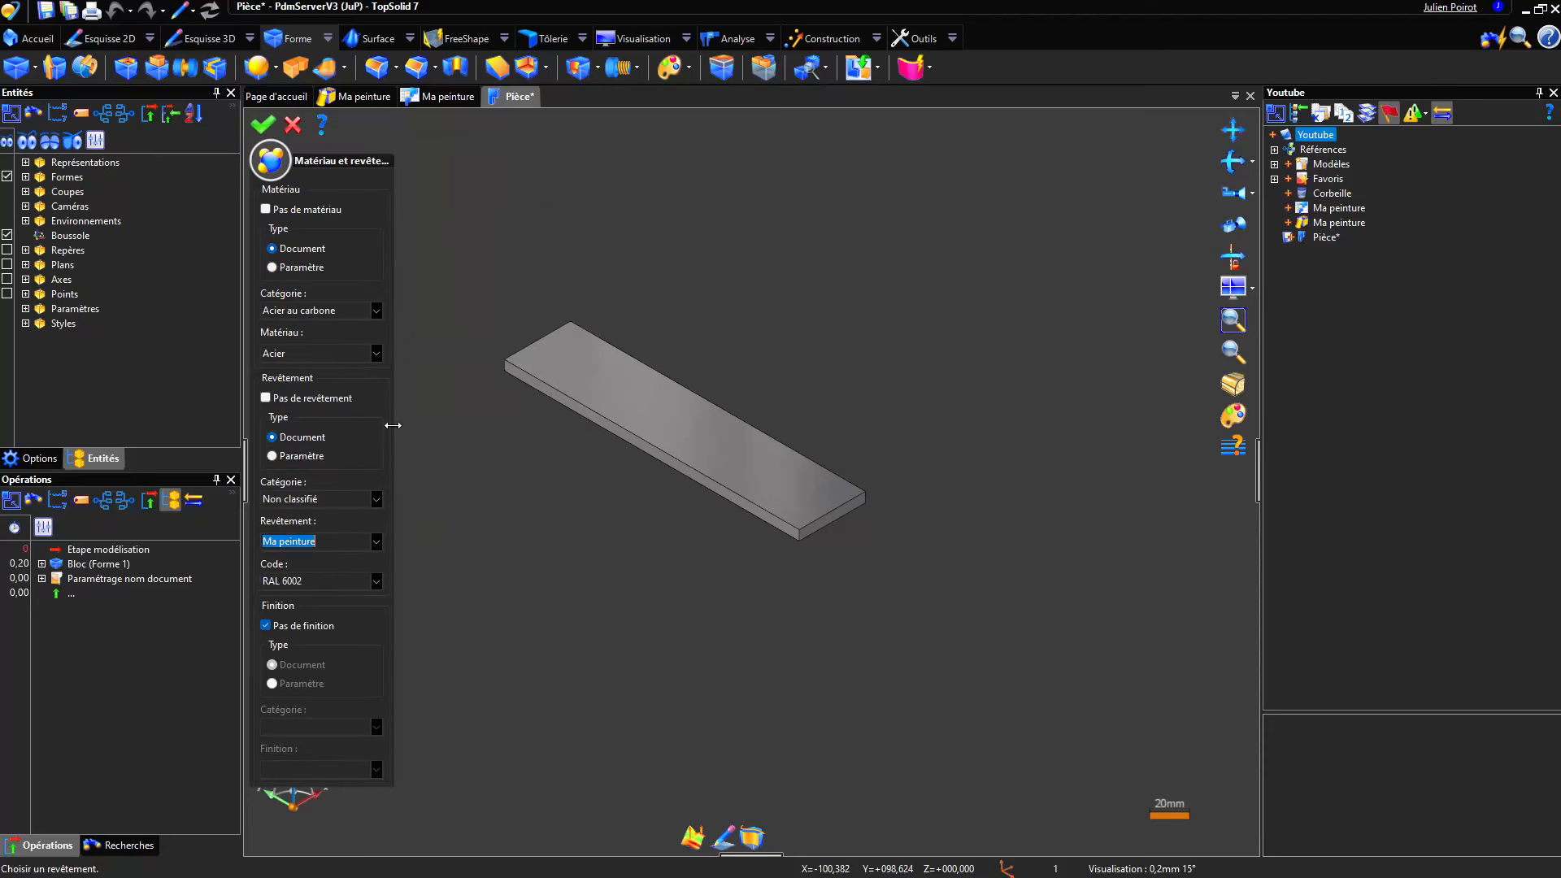
- Examine the RAL codes offered for the Ma peinture coating, then cancel the material and coating definition
{"action": "left_click", "coordinate": [377, 581]}
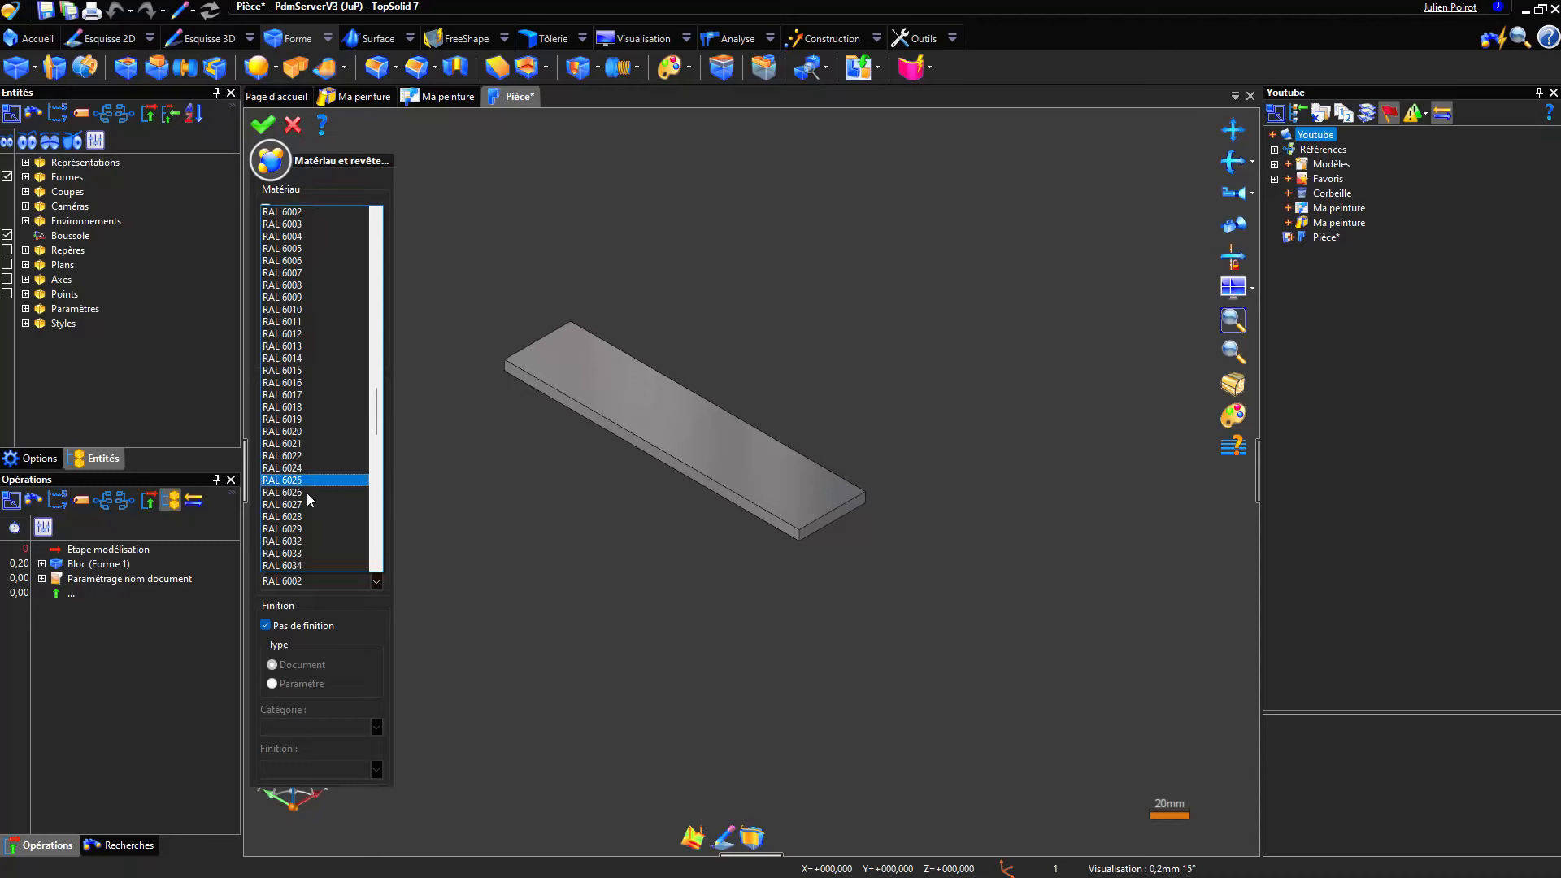
{"action": "scroll", "coordinate": [320, 495], "scroll_direction": "down", "scroll_amount": 20}
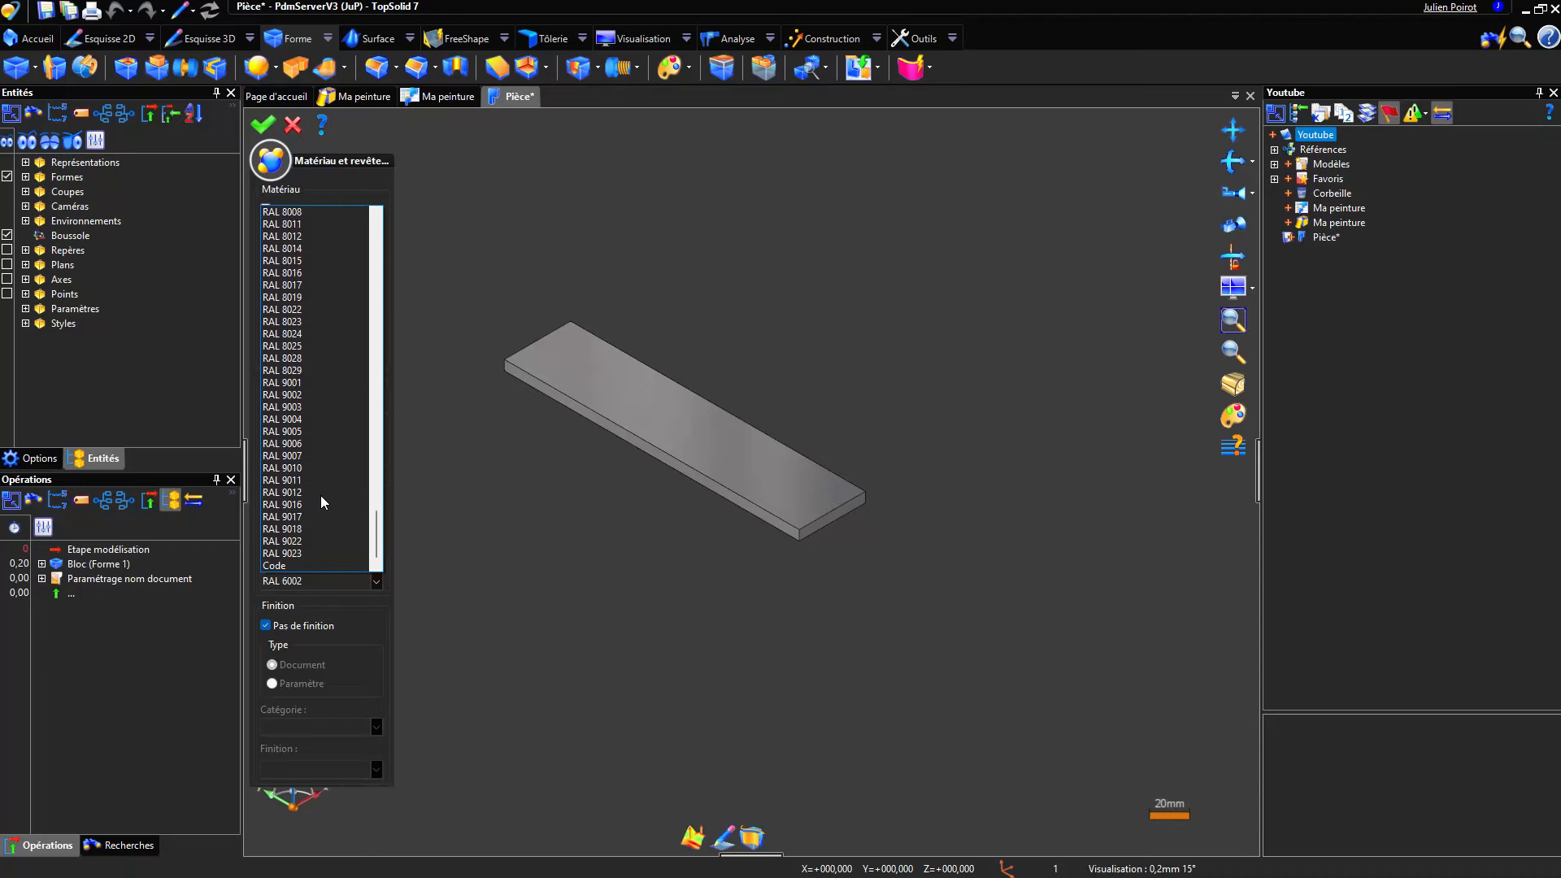
{"action": "scroll", "coordinate": [320, 479], "scroll_direction": "up", "scroll_amount": 11}
{"action": "scroll", "coordinate": [314, 462], "scroll_direction": "up", "scroll_amount": 20}
{"action": "left_click", "coordinate": [378, 582]}
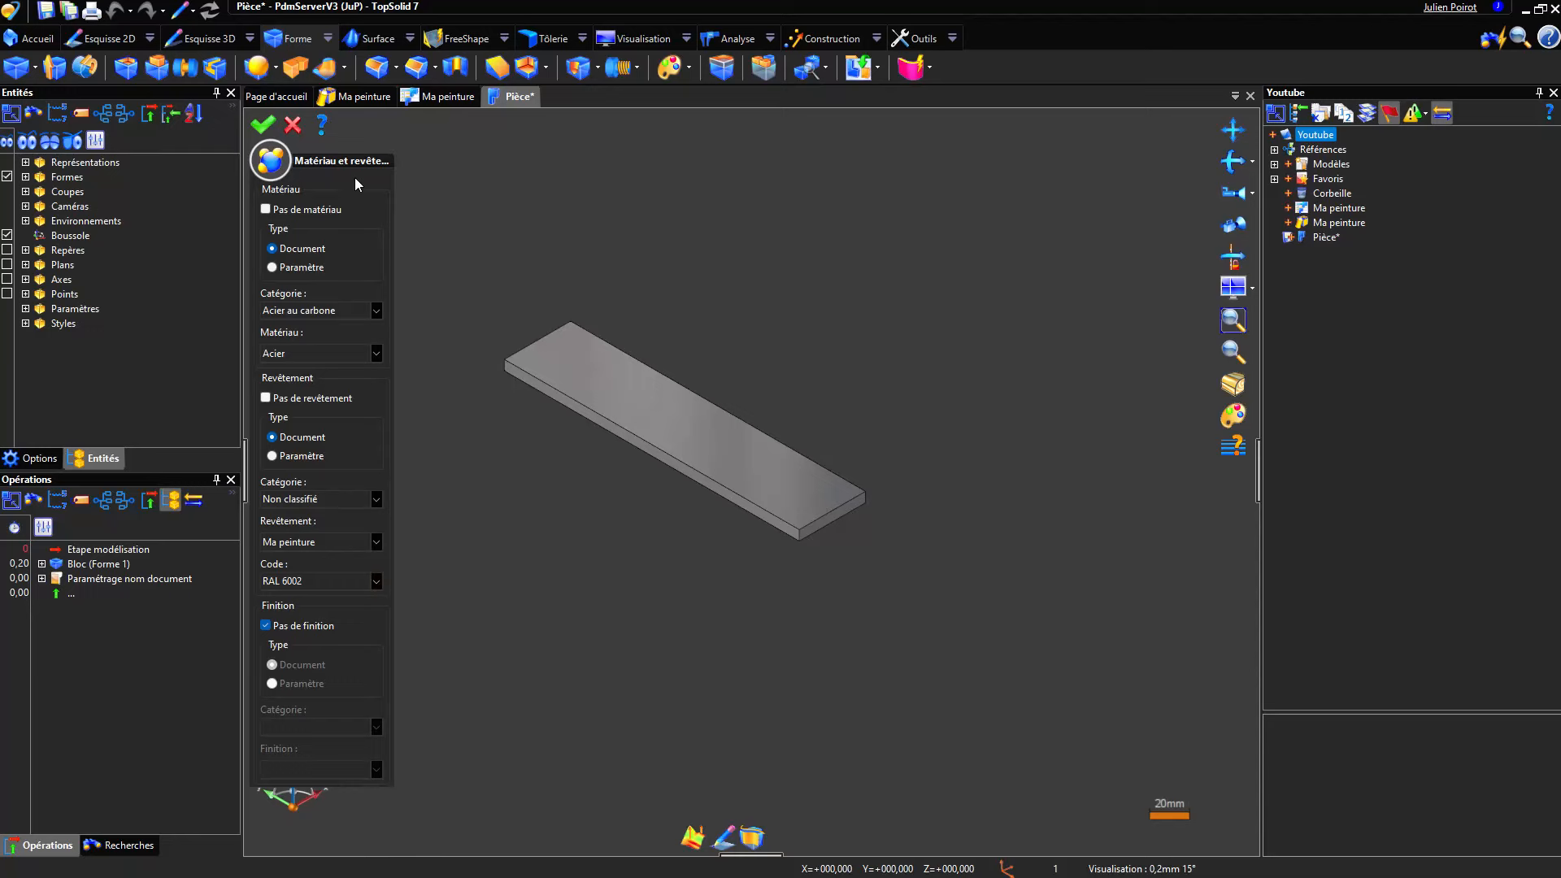
{"action": "left_click", "coordinate": [293, 124]}
- Assign the RAL colour chart PNG as the global image of the Ma peinture family's drivers
{"action": "left_click", "coordinate": [431, 96]}
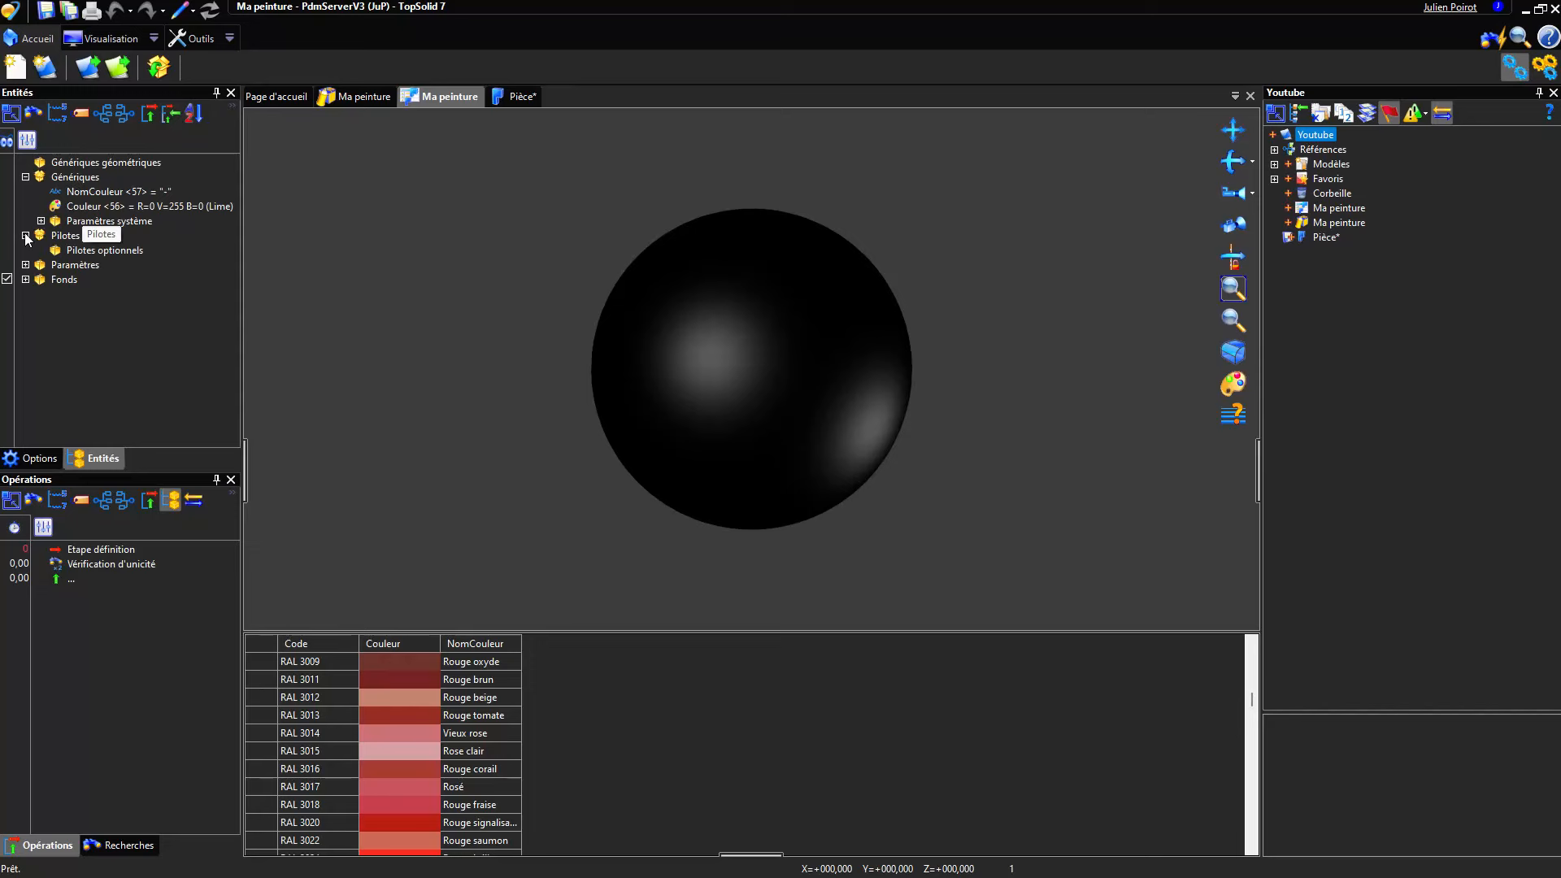
{"action": "right_click", "coordinate": [57, 236]}
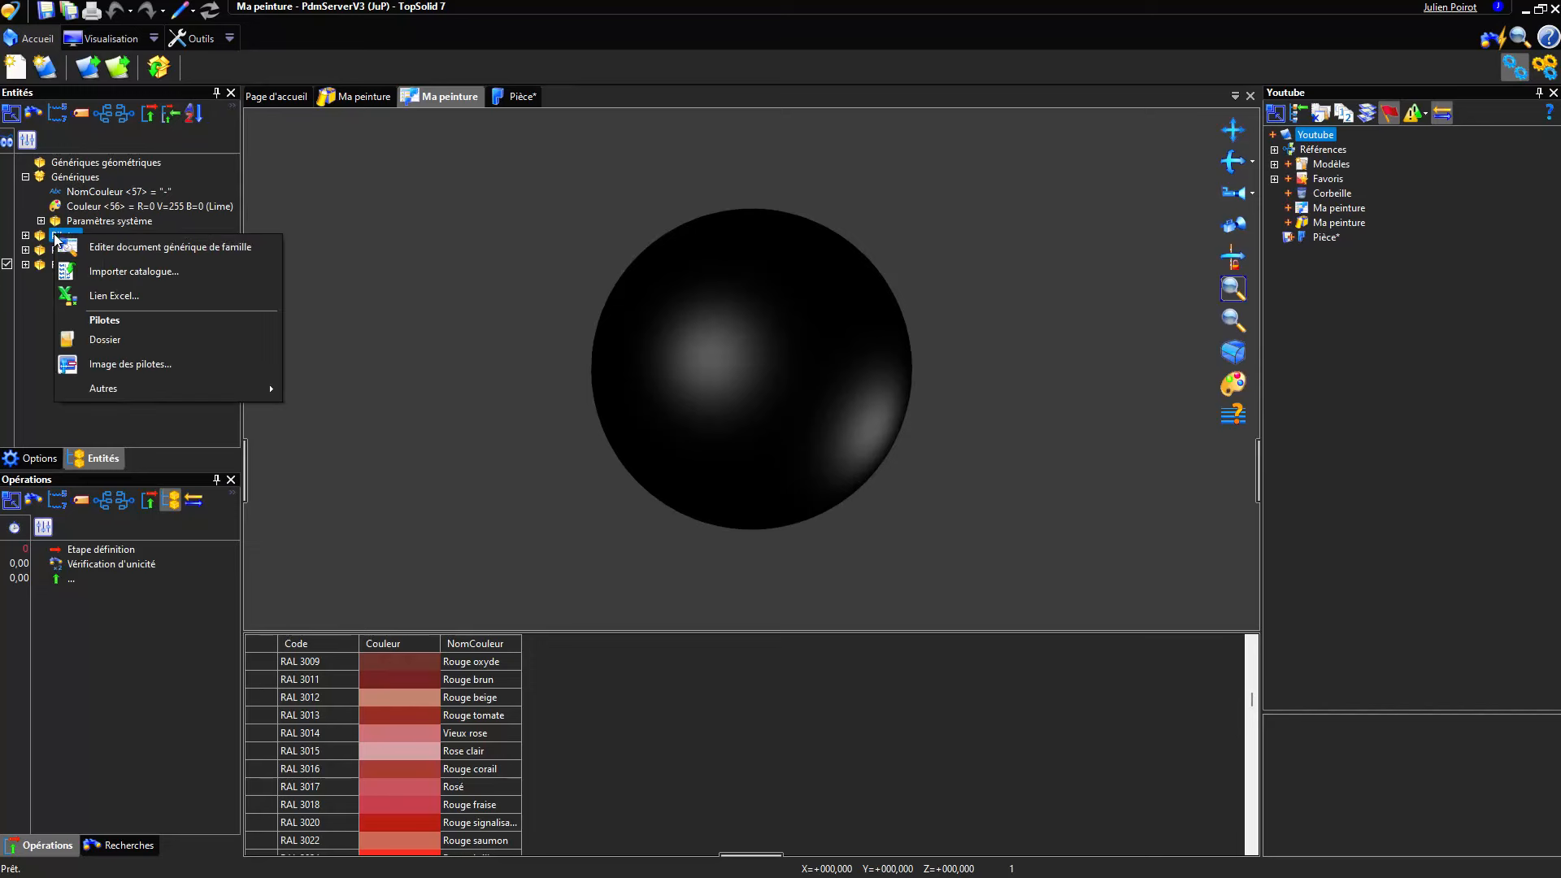
{"action": "left_click", "coordinate": [168, 364]}
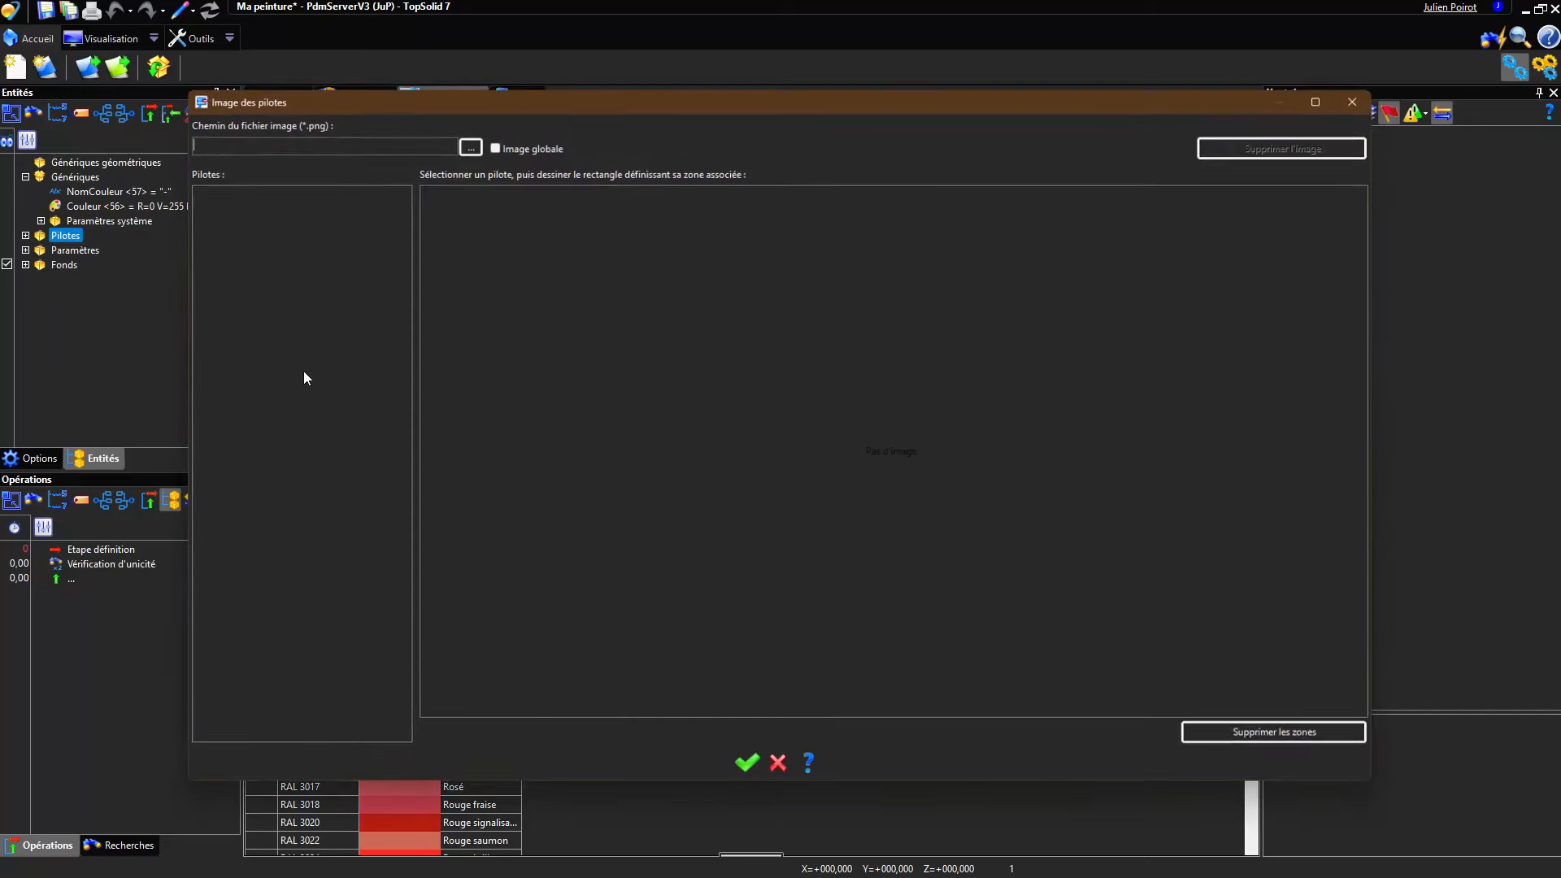
{"action": "left_click", "coordinate": [467, 143]}
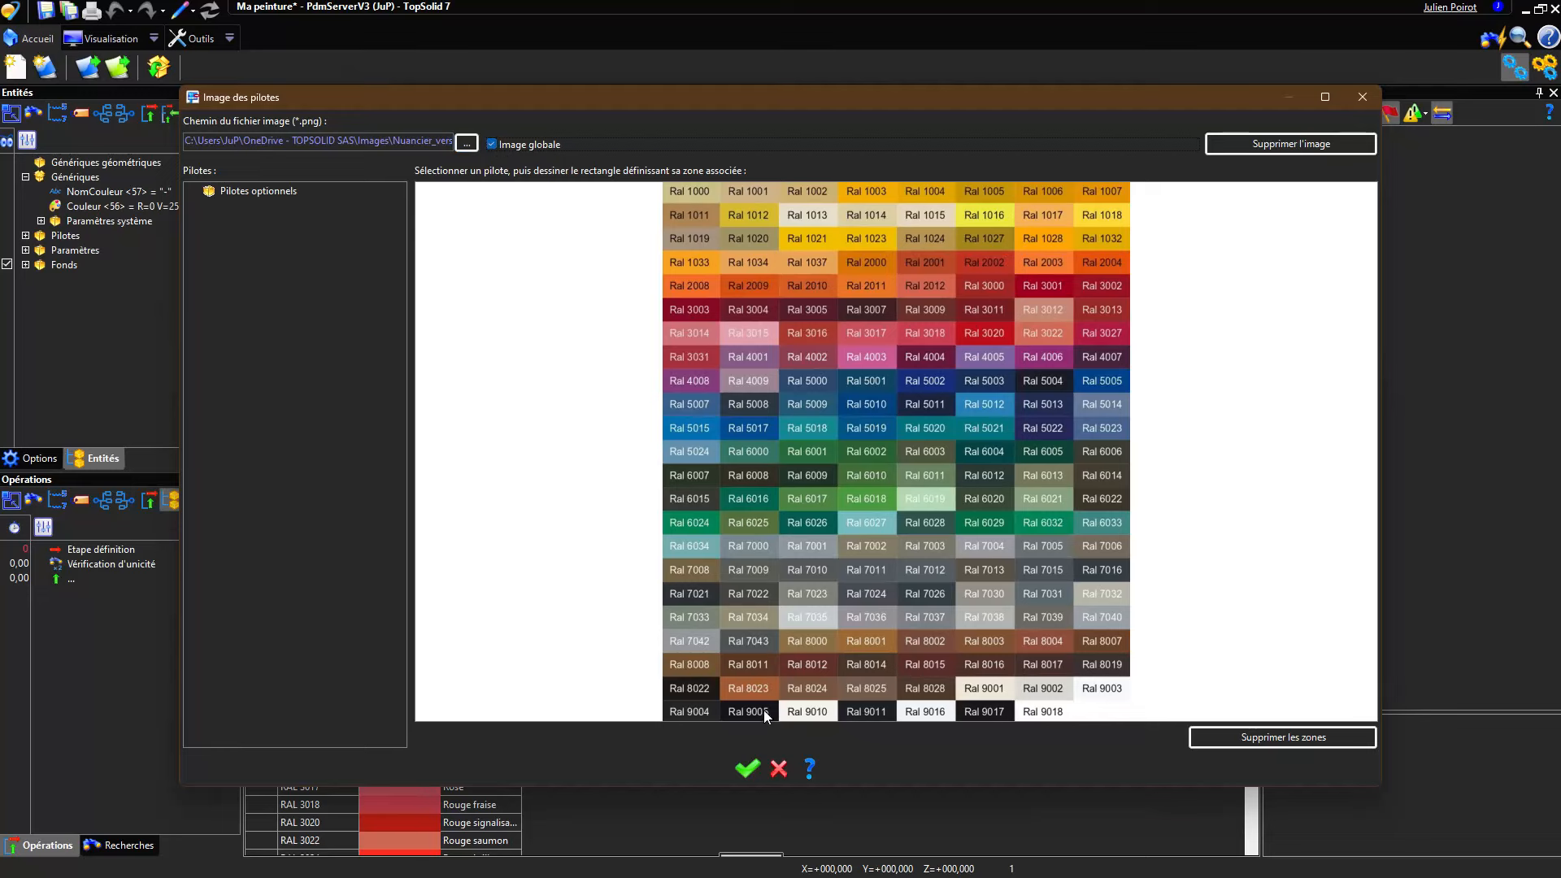
{"action": "left_click", "coordinate": [748, 765]}
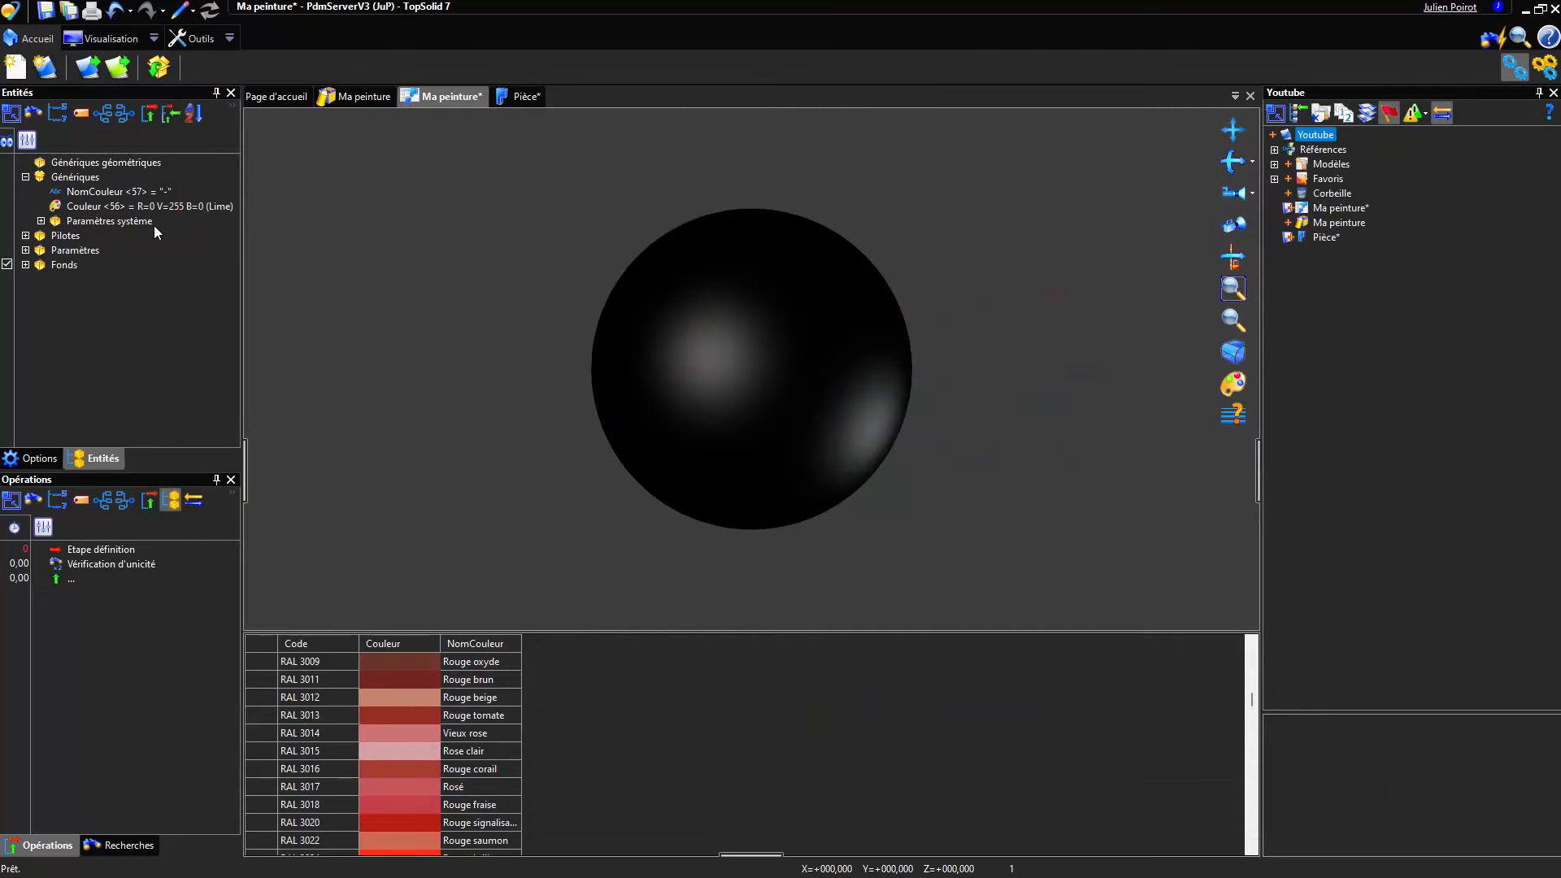
- Add the generic Couleur parameter to the family's optional drivers and save the Ma peinture family
{"action": "left_click", "coordinate": [40, 220]}
{"action": "left_click", "coordinate": [41, 220]}
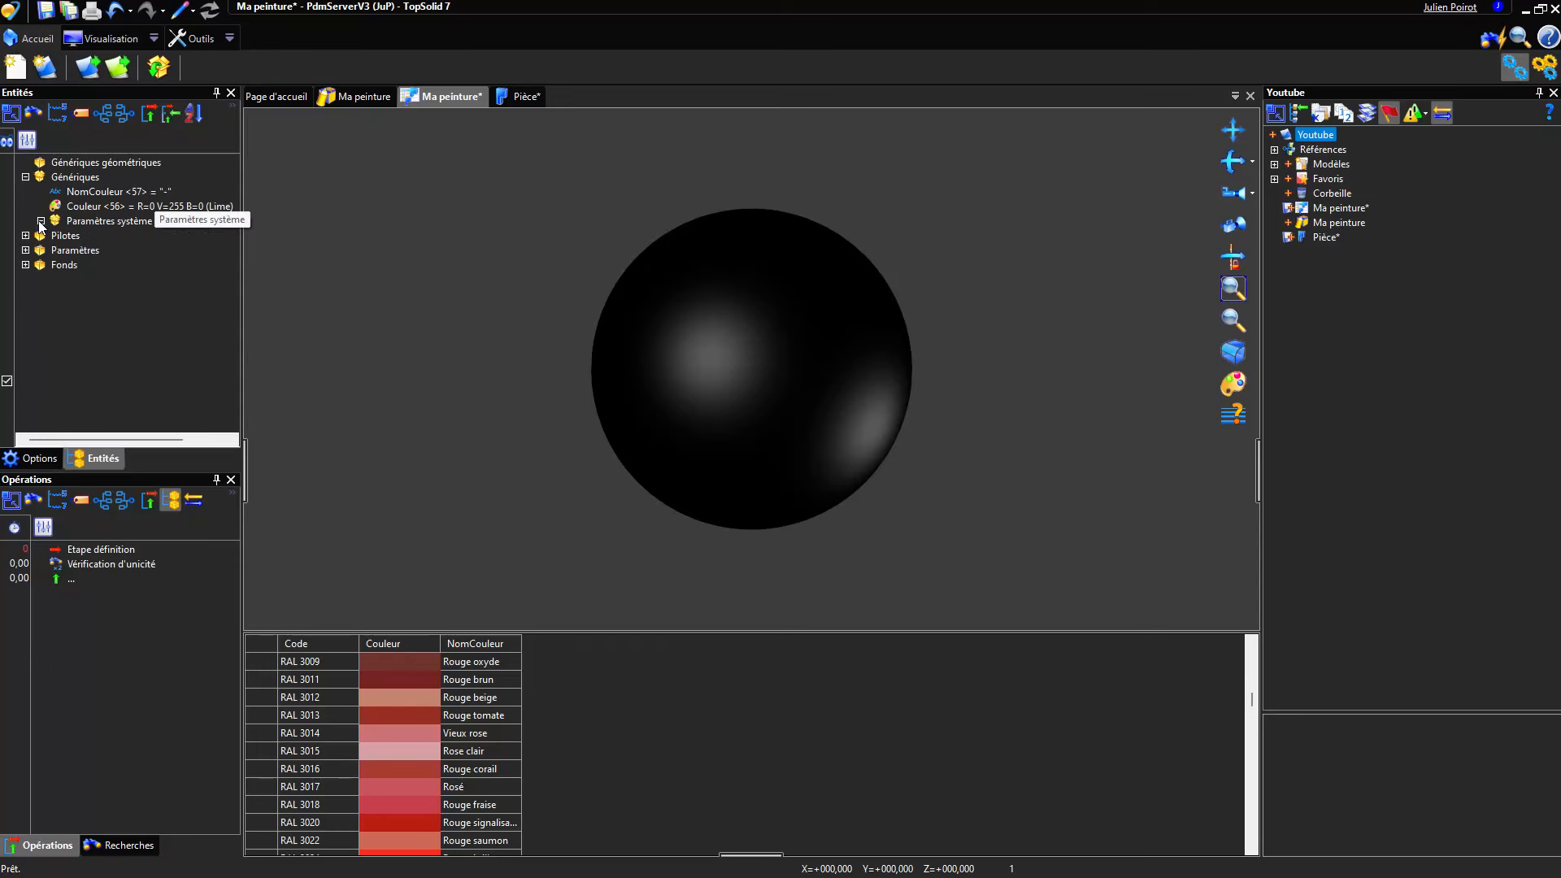
{"action": "left_click", "coordinate": [26, 235]}
{"action": "left_click_drag", "start_coordinate": [77, 207], "coordinate": [109, 251]}
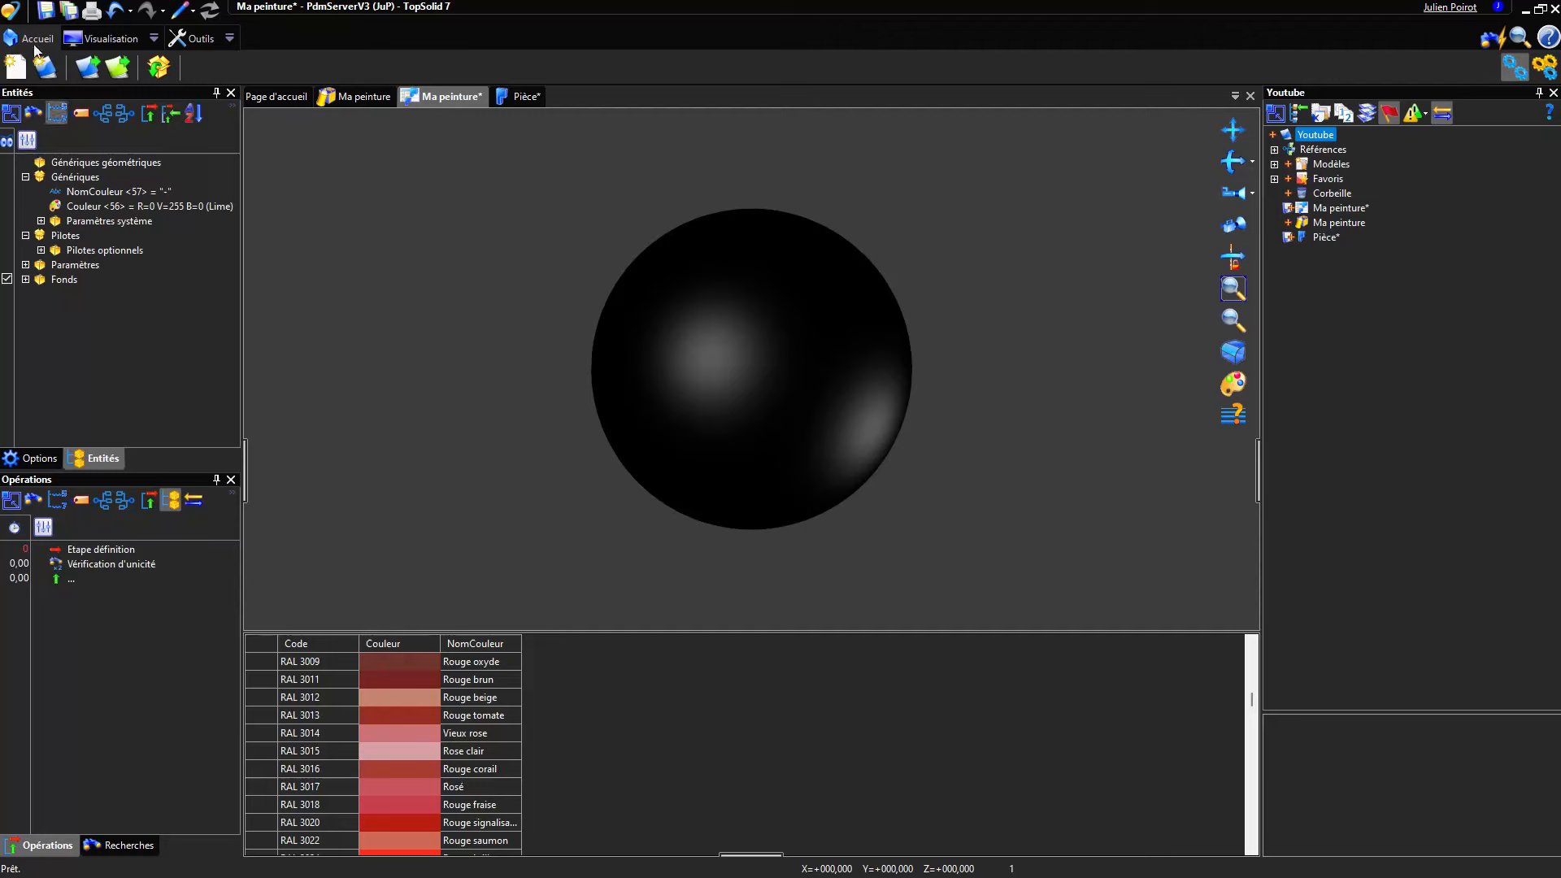
{"action": "left_click", "coordinate": [45, 12]}
- Assign the Ma peinture family, category Non classifié, as the coating of the Pièce part
{"action": "left_click", "coordinate": [519, 98]}
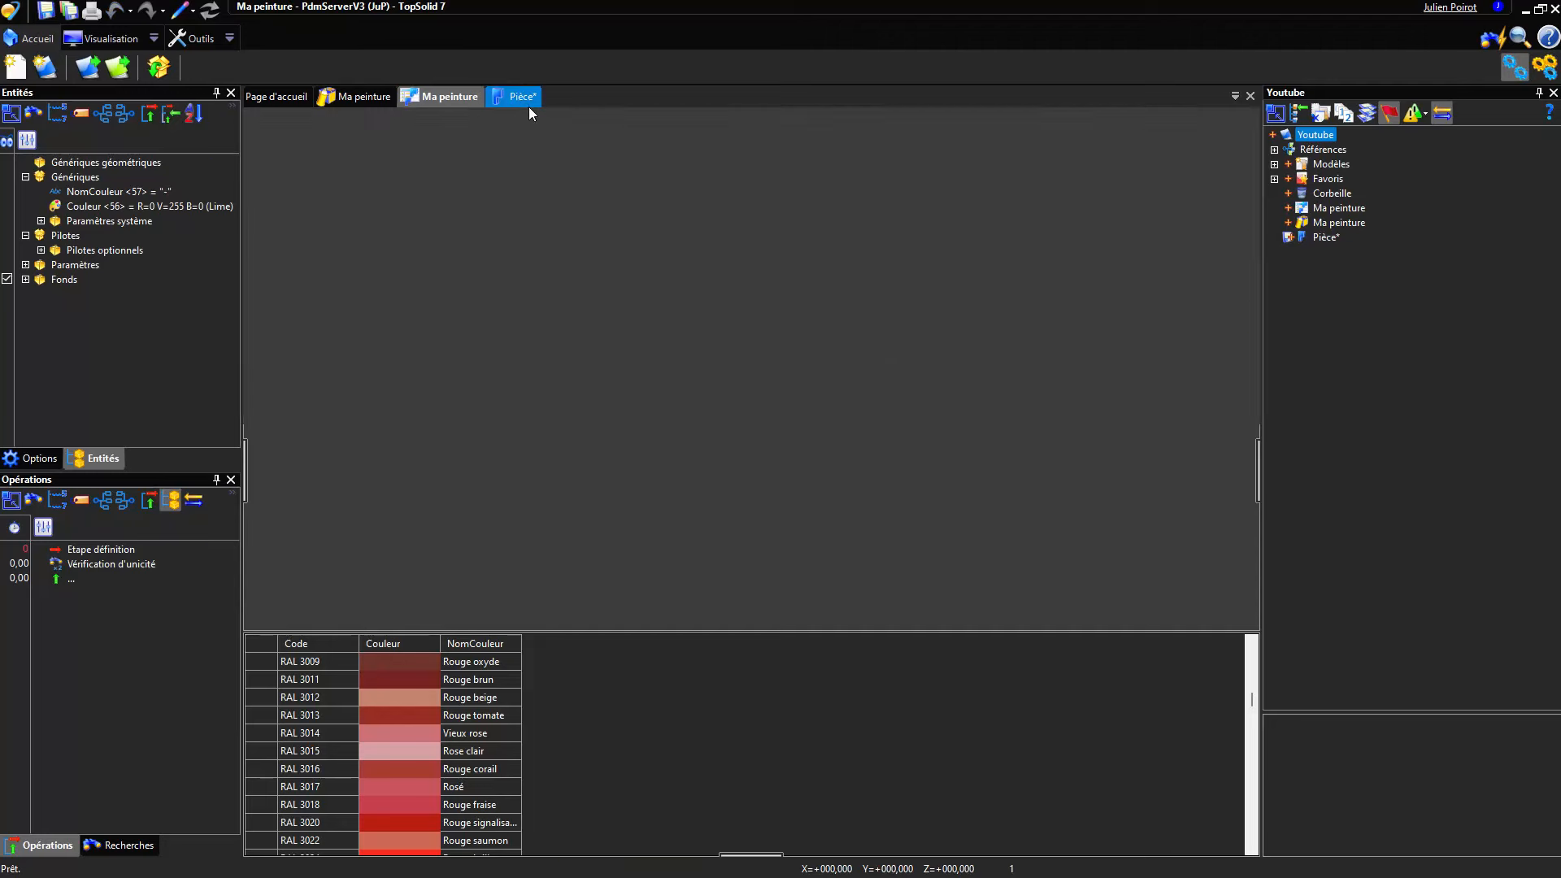
{"action": "left_click", "coordinate": [951, 38]}
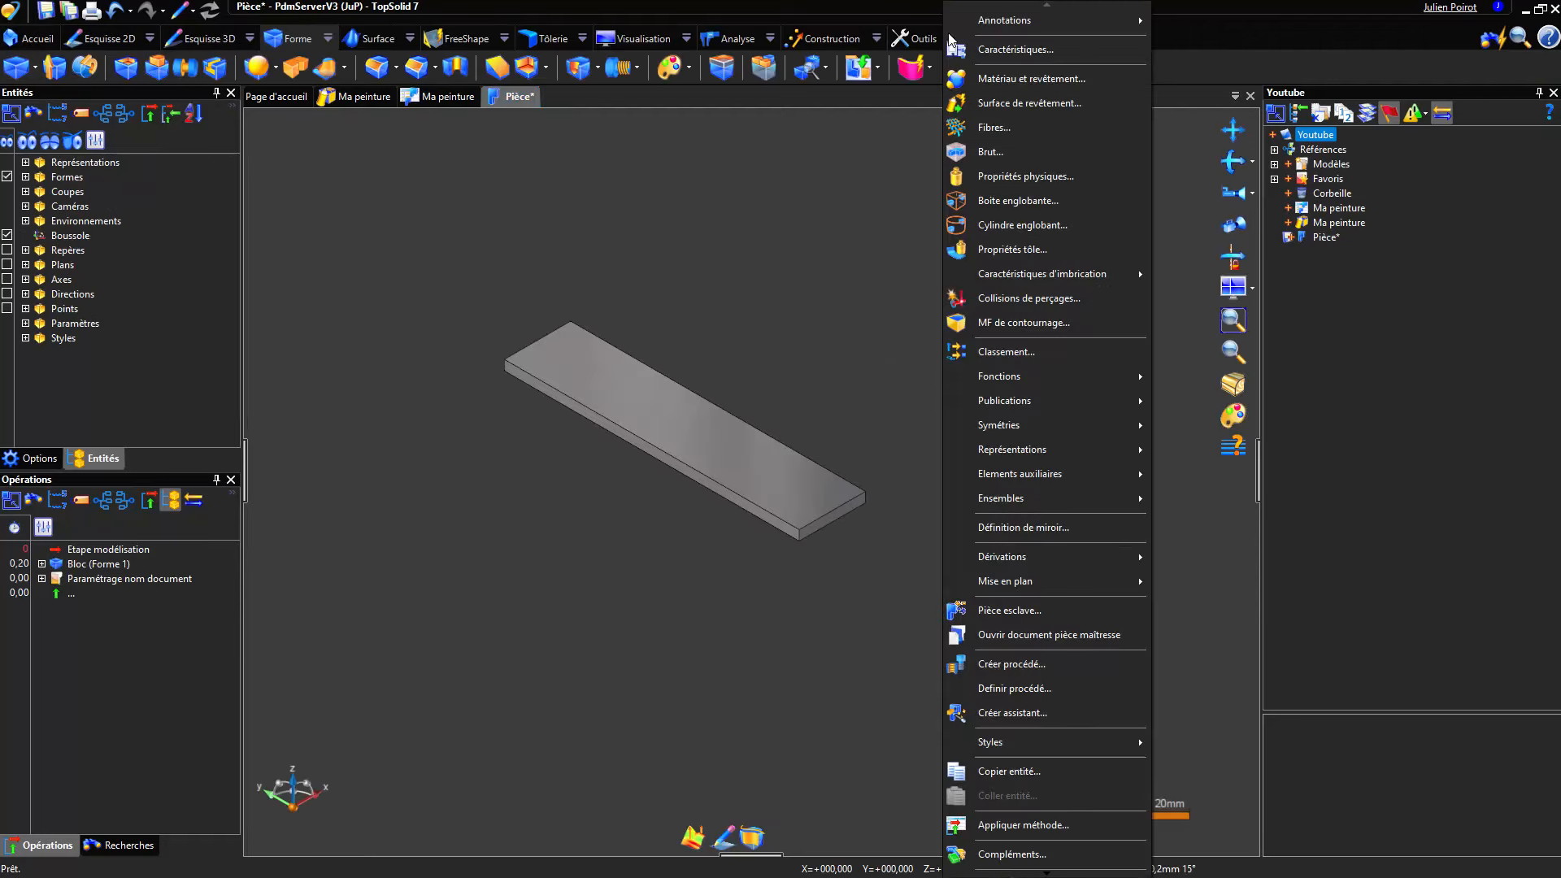
{"action": "left_click", "coordinate": [1054, 81]}
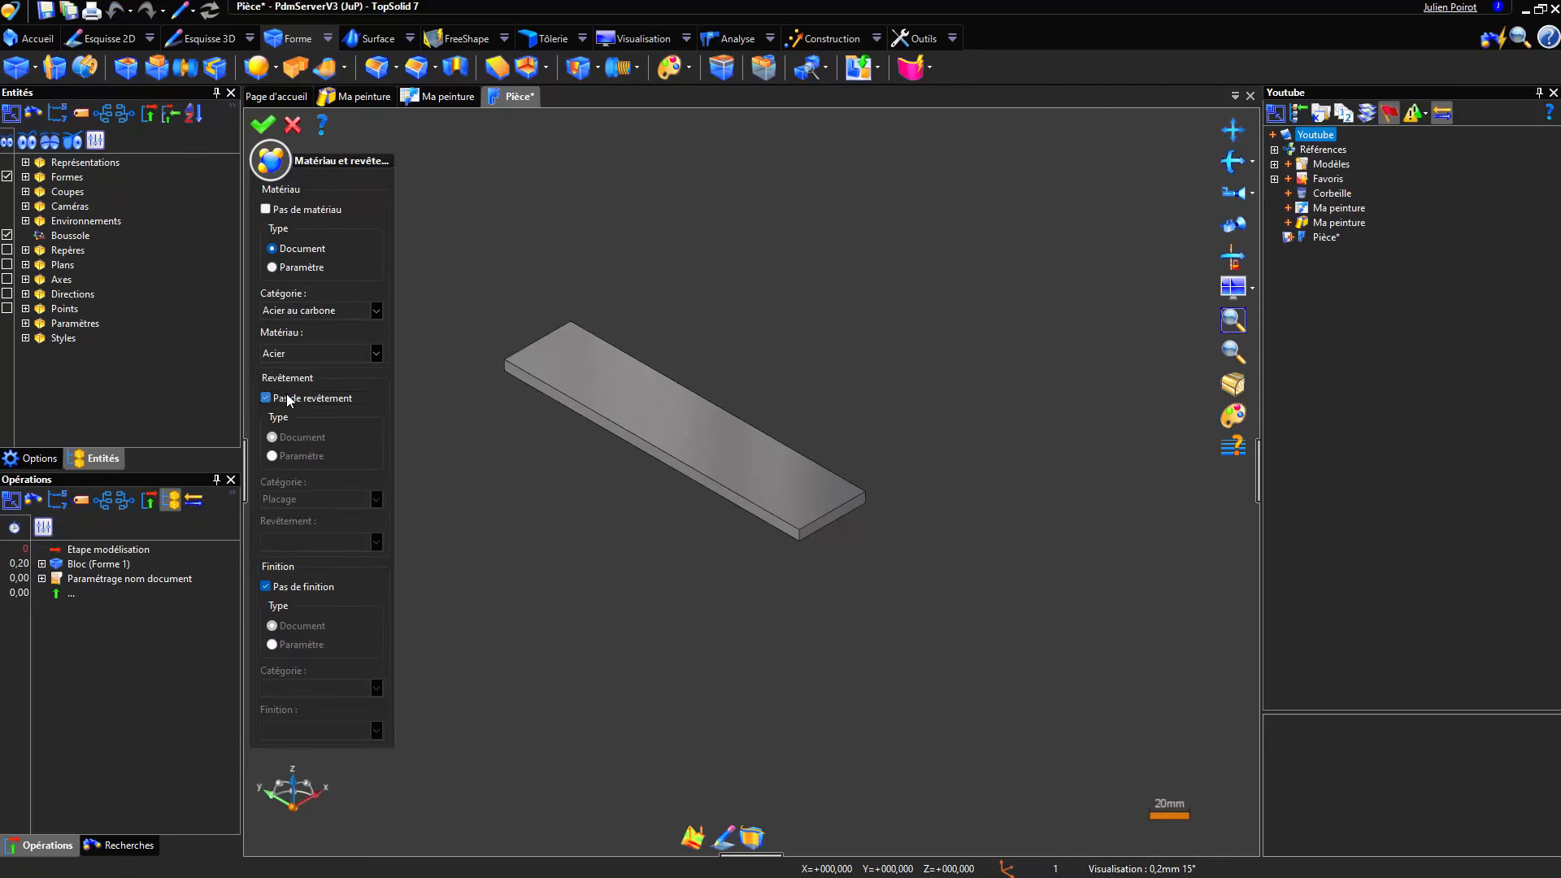
{"action": "left_click", "coordinate": [377, 499]}
{"action": "left_click", "coordinate": [330, 530]}
{"action": "left_click", "coordinate": [336, 543]}
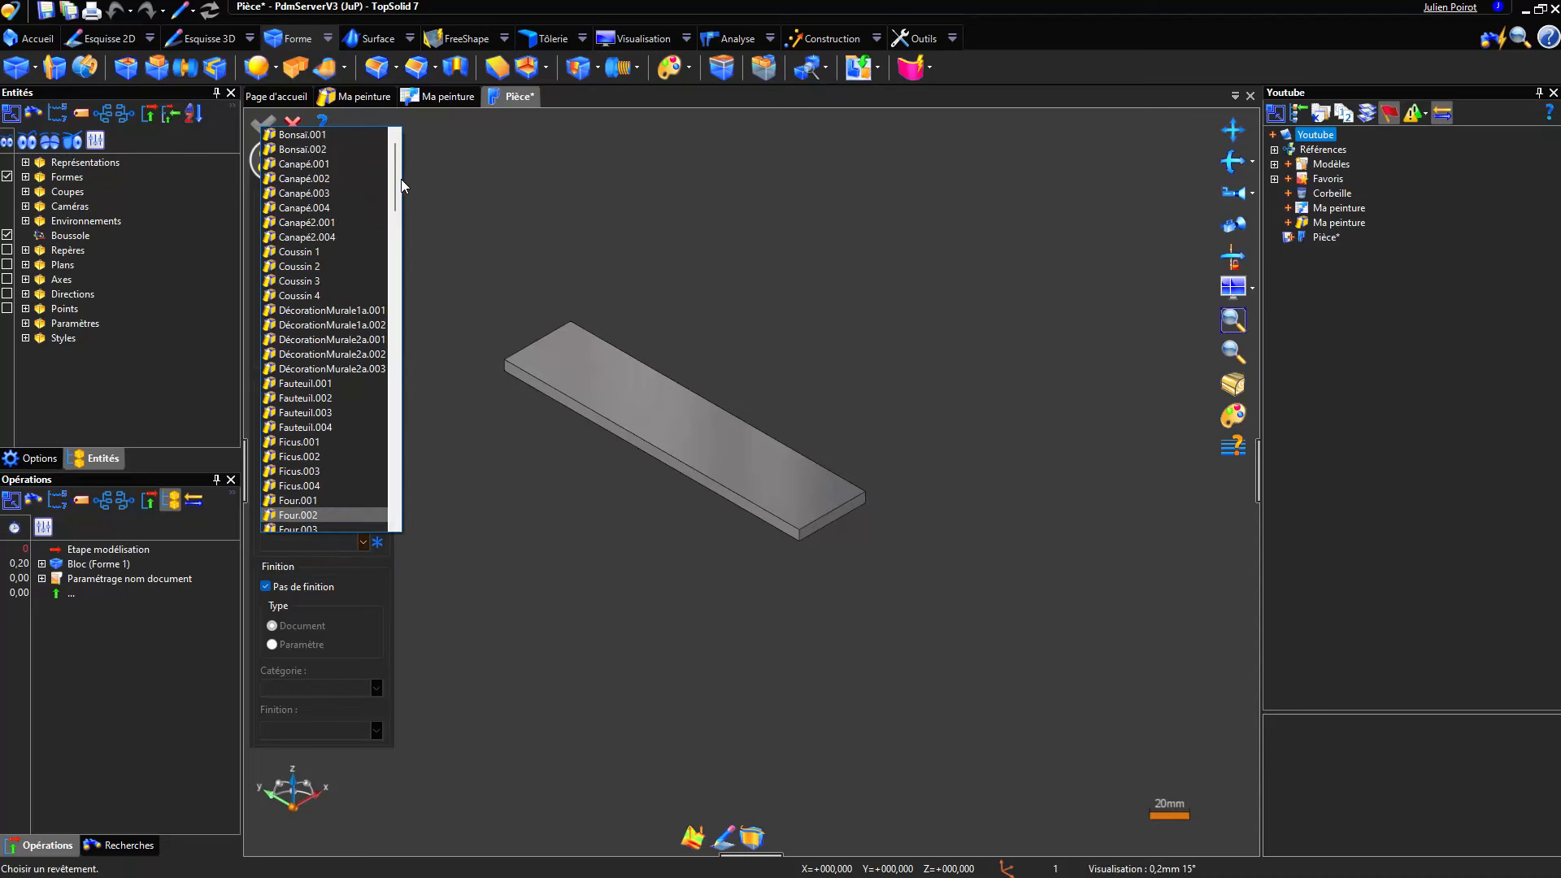
{"action": "scroll", "coordinate": [396, 258], "scroll_direction": "down", "scroll_amount": 5}
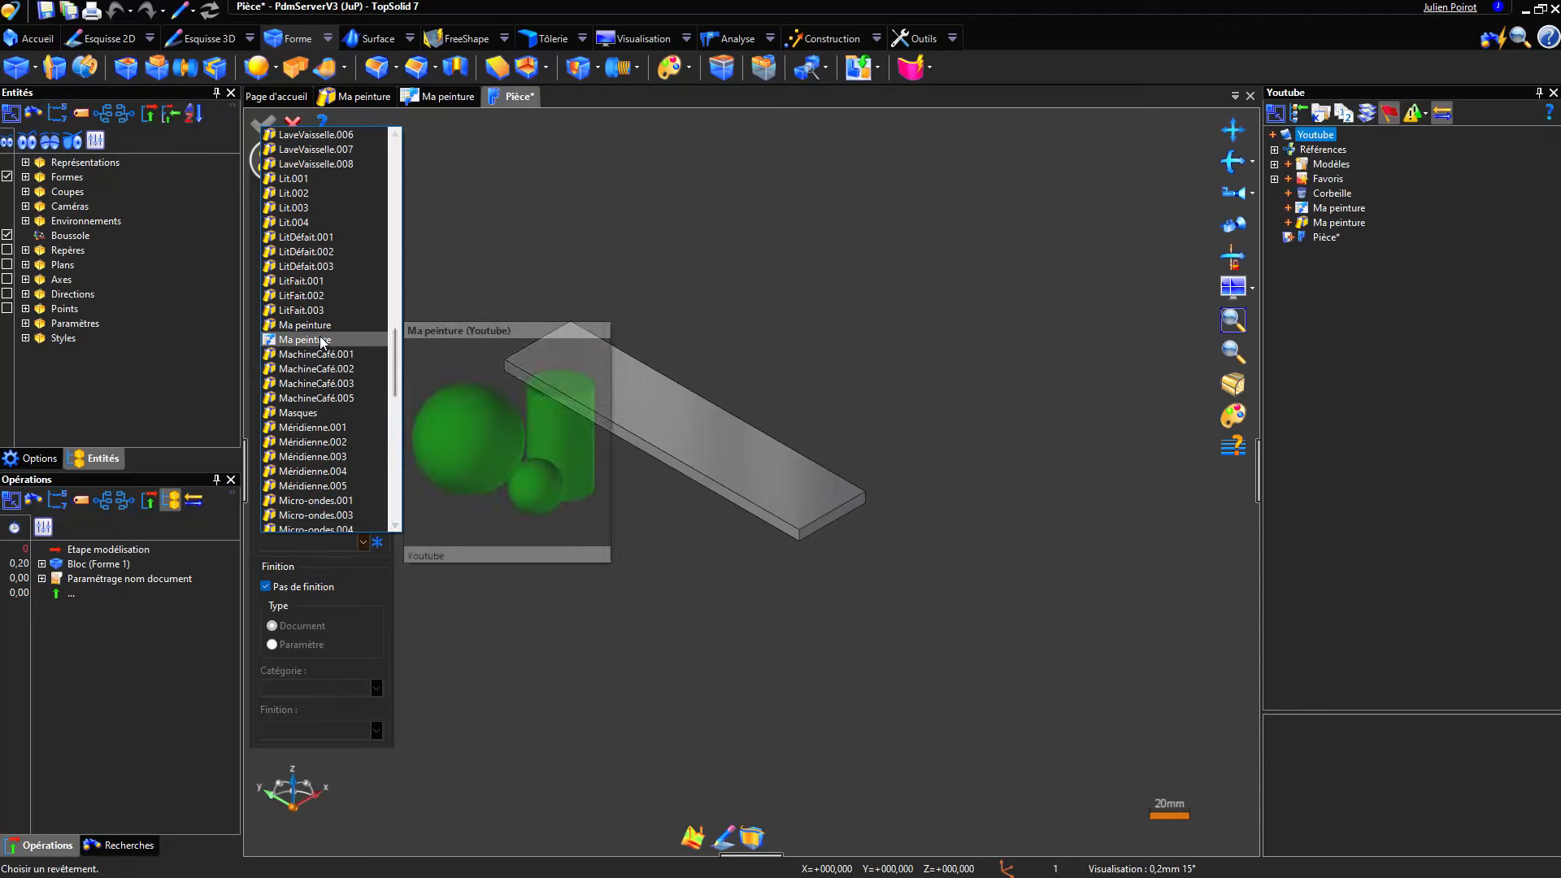
{"action": "left_click", "coordinate": [325, 339]}
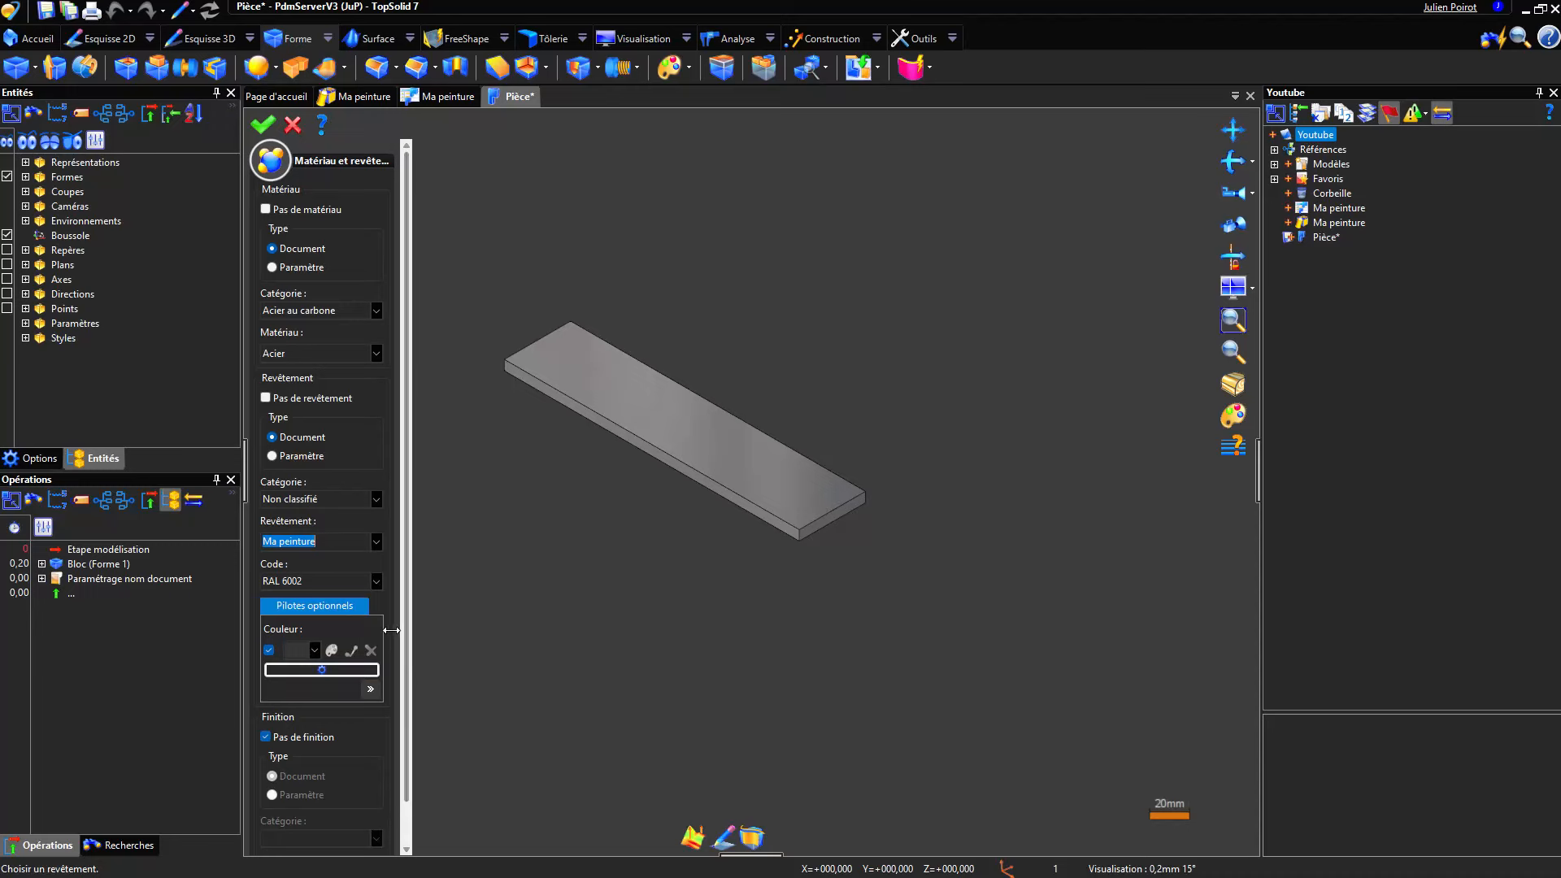
- Consult the RAL colour chart, choose a dark green RAL code for the Ma peinture coating and apply it to the part
{"action": "left_click_drag", "start_coordinate": [454, 626], "coordinate": [467, 628]}
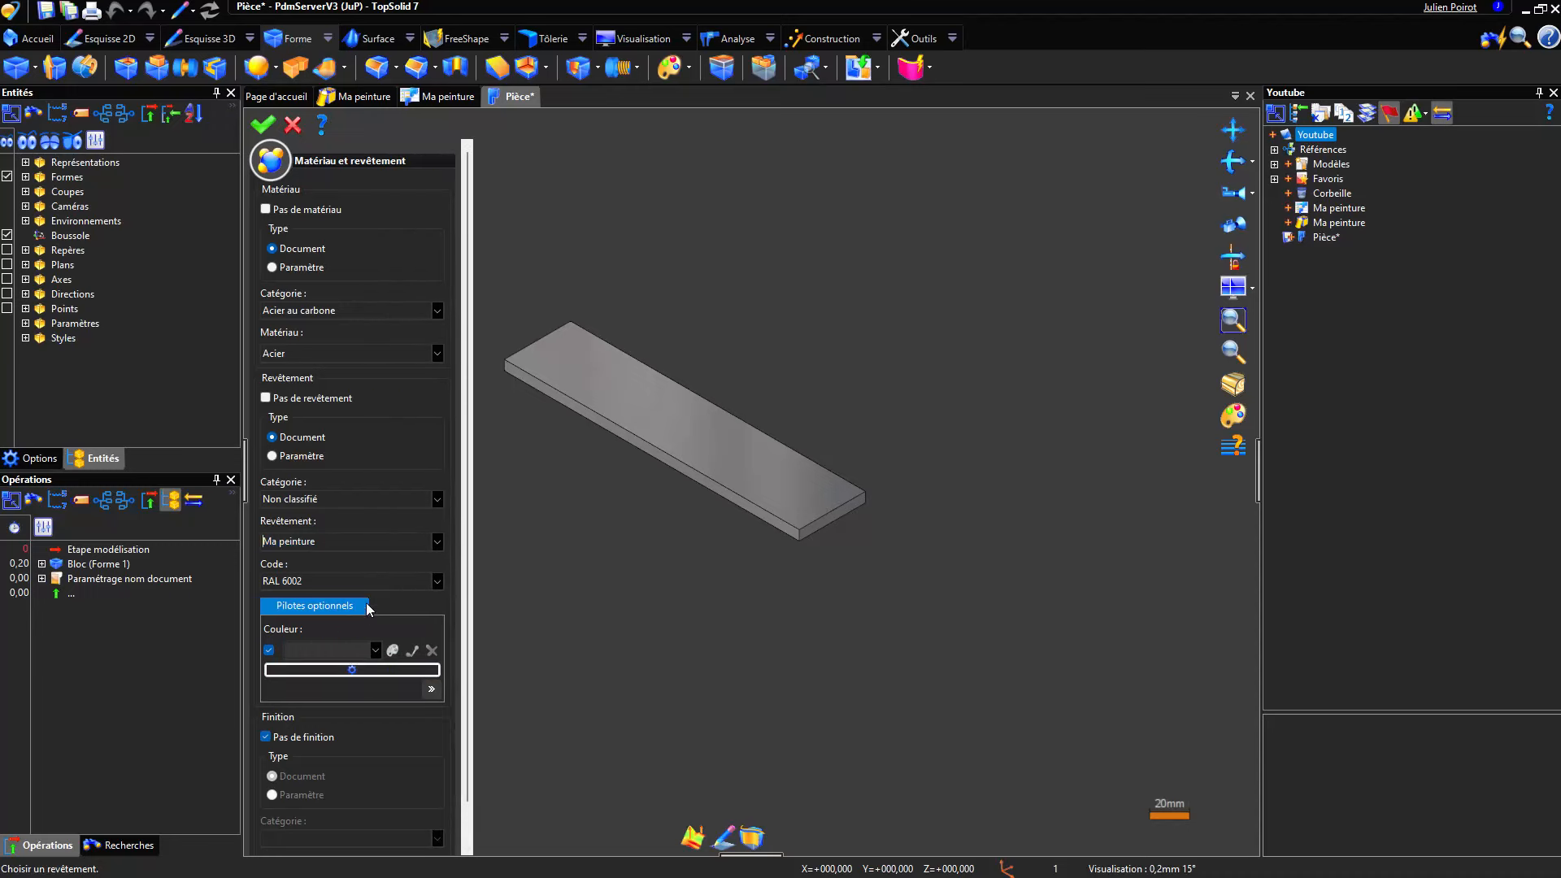
{"action": "left_click", "coordinate": [428, 689]}
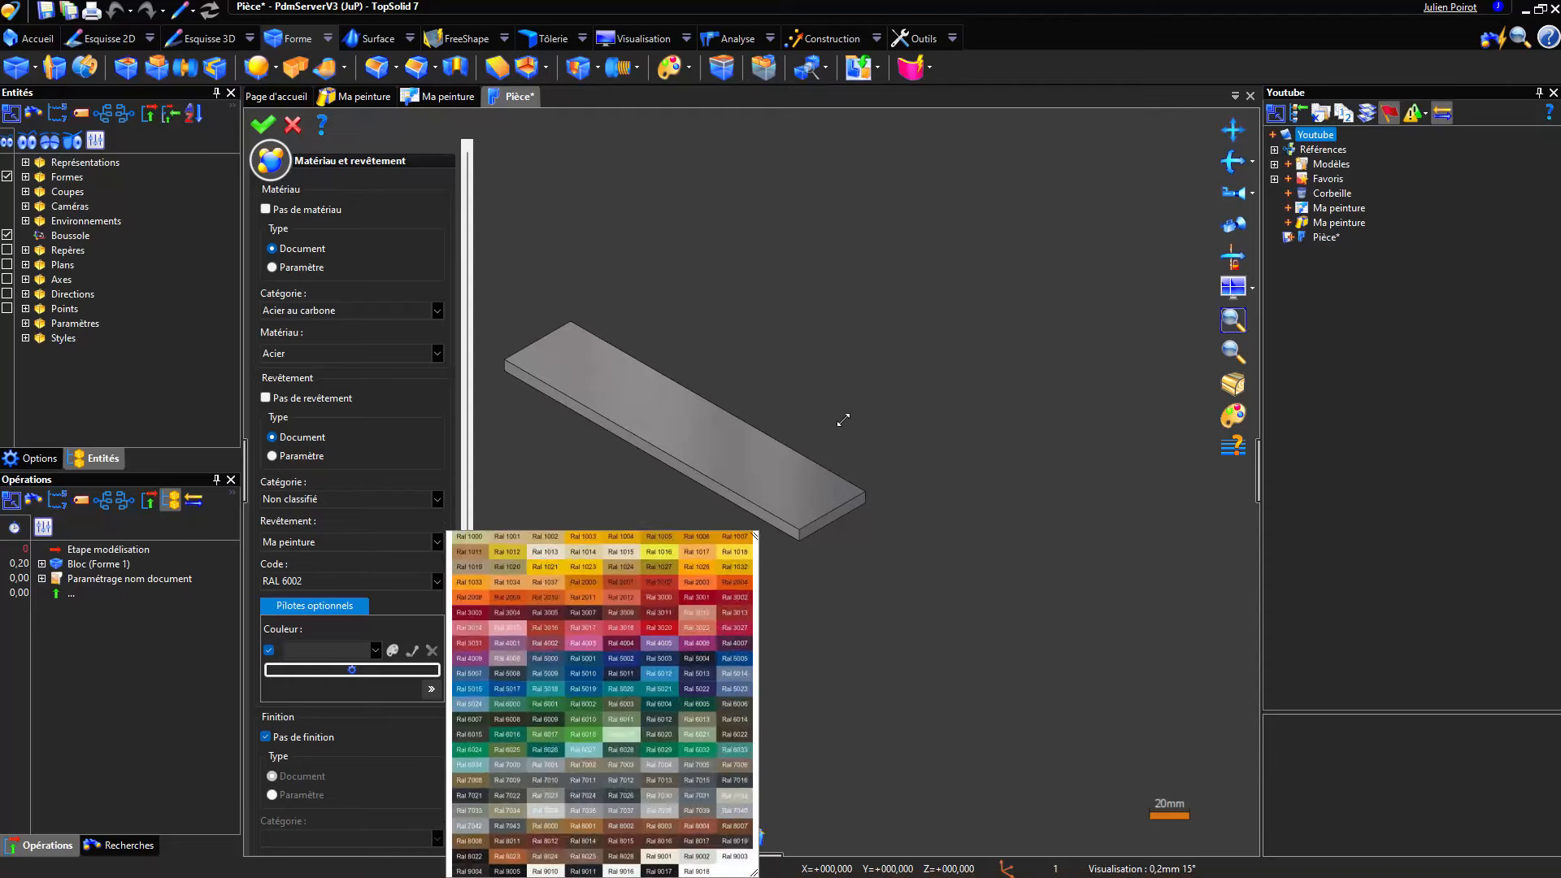
{"action": "left_click", "coordinate": [364, 582]}
{"action": "scroll", "coordinate": [325, 487], "scroll_direction": "down", "scroll_amount": 10}
{"action": "scroll", "coordinate": [335, 461], "scroll_direction": "down", "scroll_amount": 4}
{"action": "left_click", "coordinate": [385, 613]}
{"action": "left_click", "coordinate": [262, 125]}
{"action": "middle_click_drag", "start_coordinate": [568, 474], "coordinate": [646, 461]}
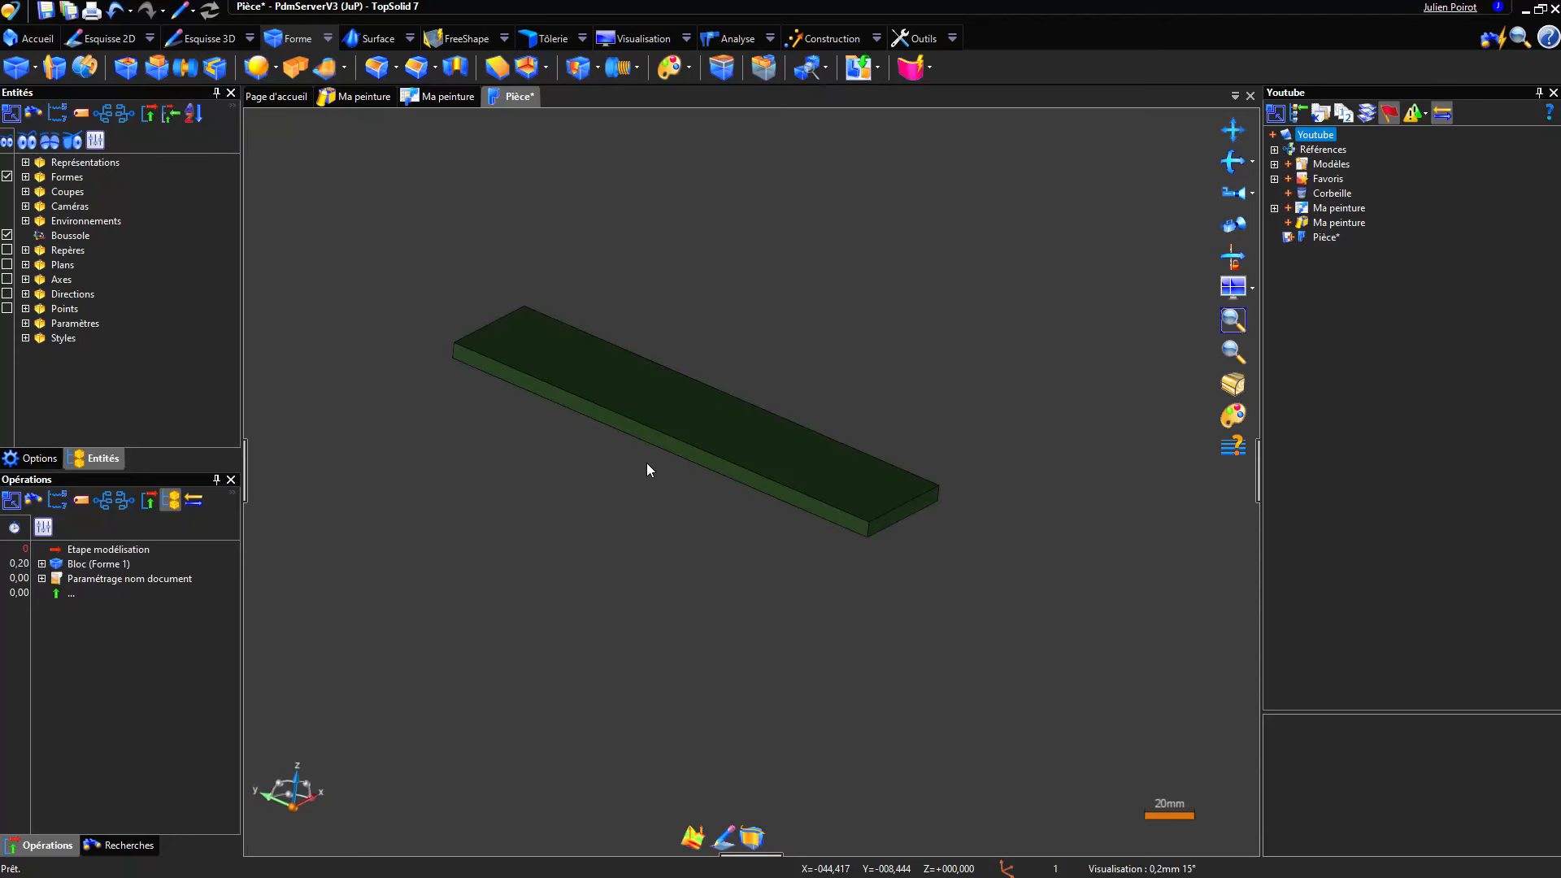